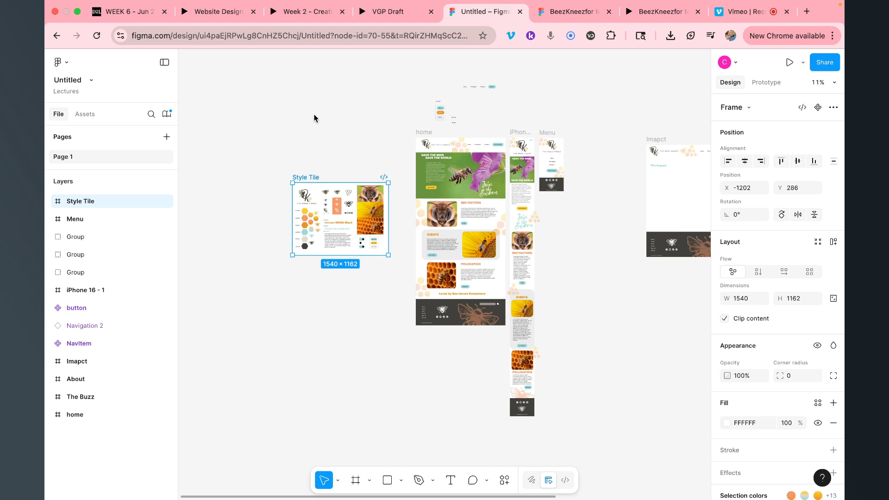
# Leave the Untitled design file and go back to the Lectures project's file browser
pyautogui.click(57, 64)
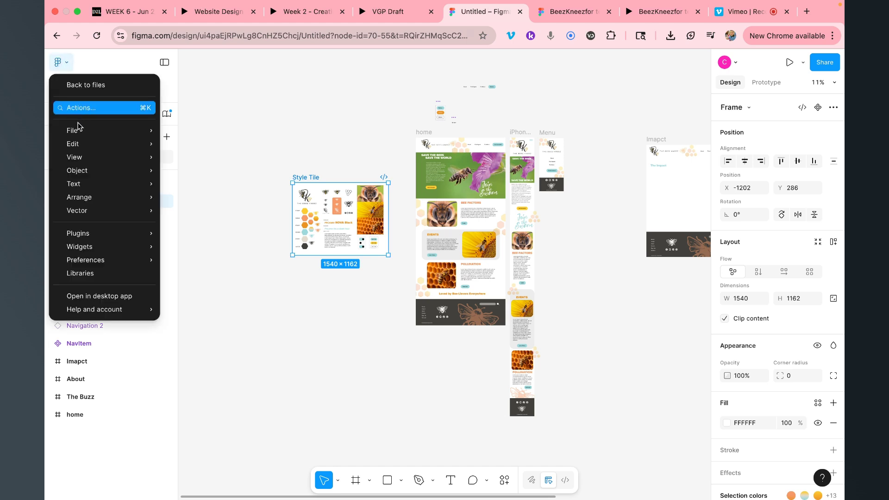
pyautogui.click(77, 84)
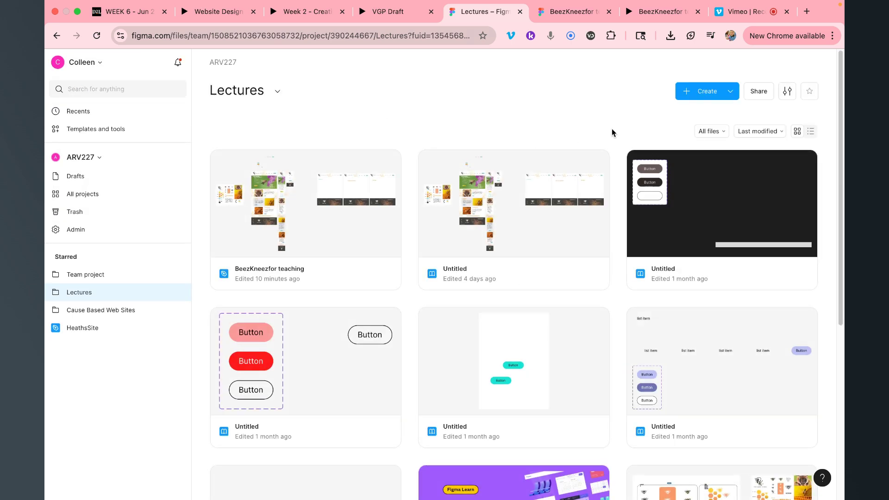
# Create a new Design file in the Lectures project
pyautogui.click(696, 94)
pyautogui.click(692, 120)
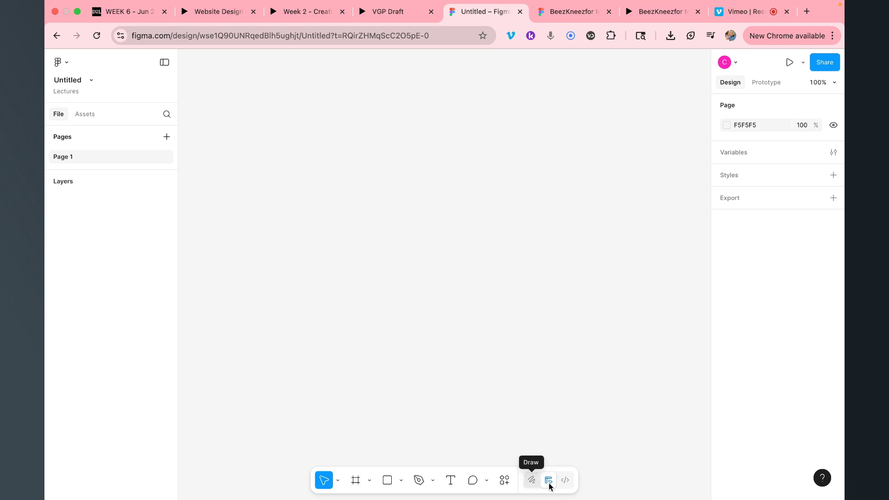
# Add a 1440×1024 Desktop preset frame, deleting the first attempt and adding it again
pyautogui.click(355, 481)
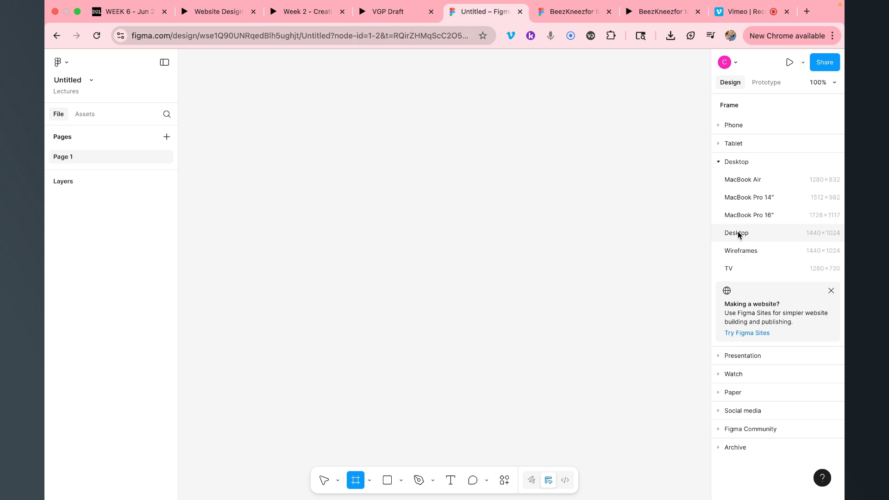
pyautogui.click(737, 233)
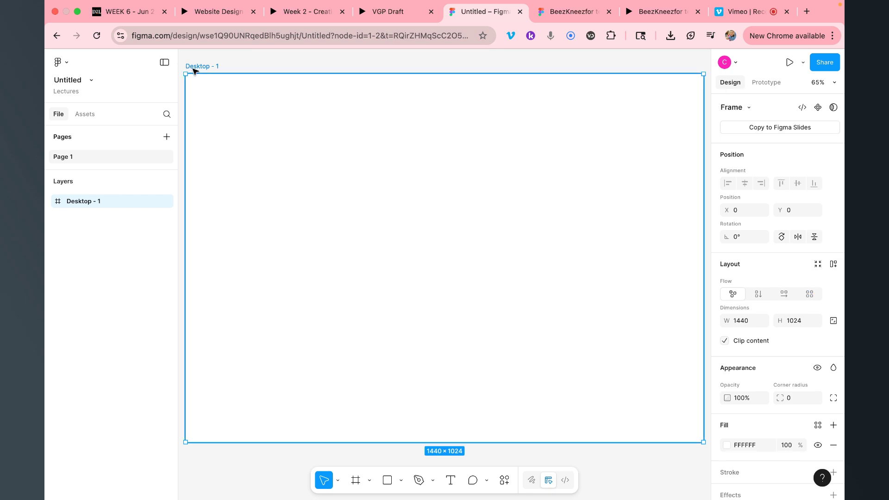
pyautogui.press('BackSpace')
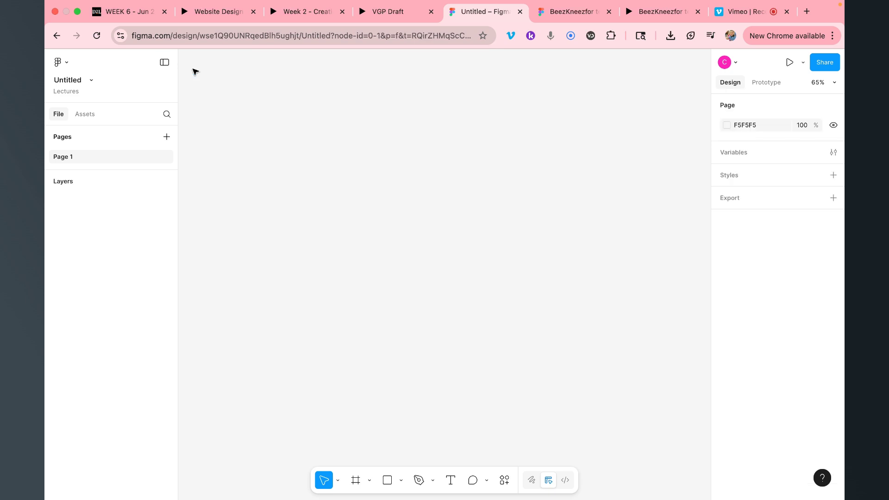
pyautogui.click(355, 481)
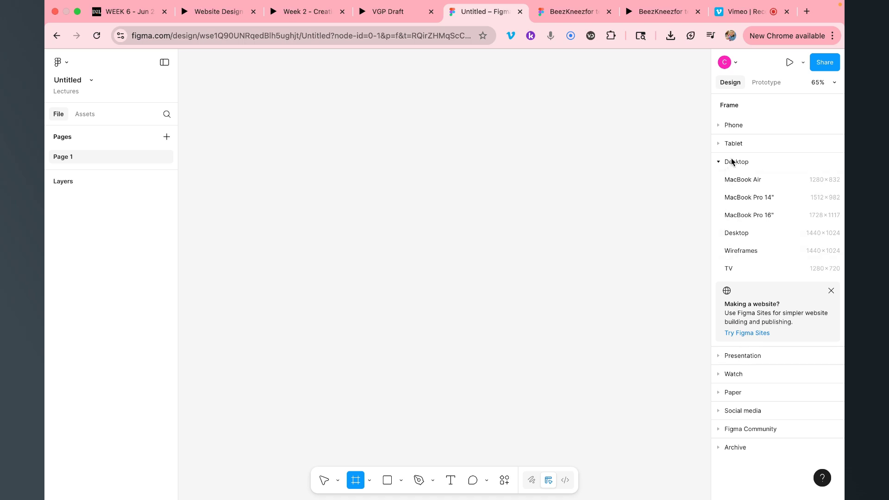
pyautogui.click(833, 232)
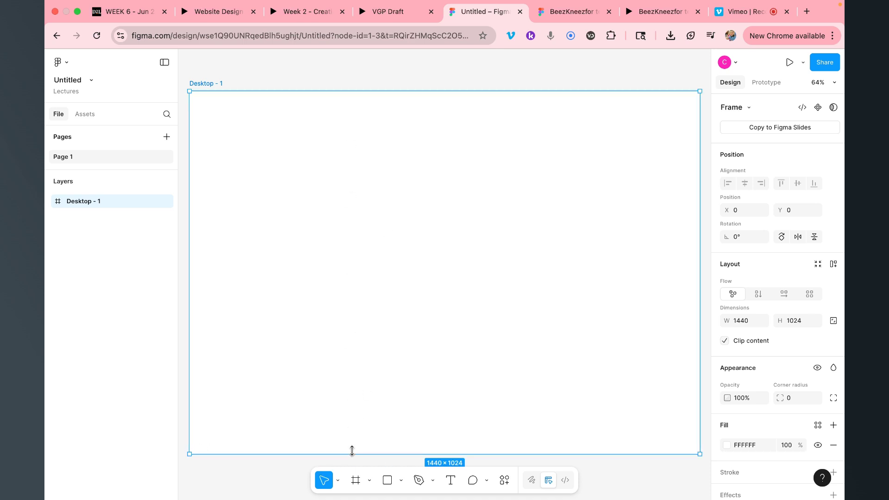
pyautogui.scroll(2, 352, 450)
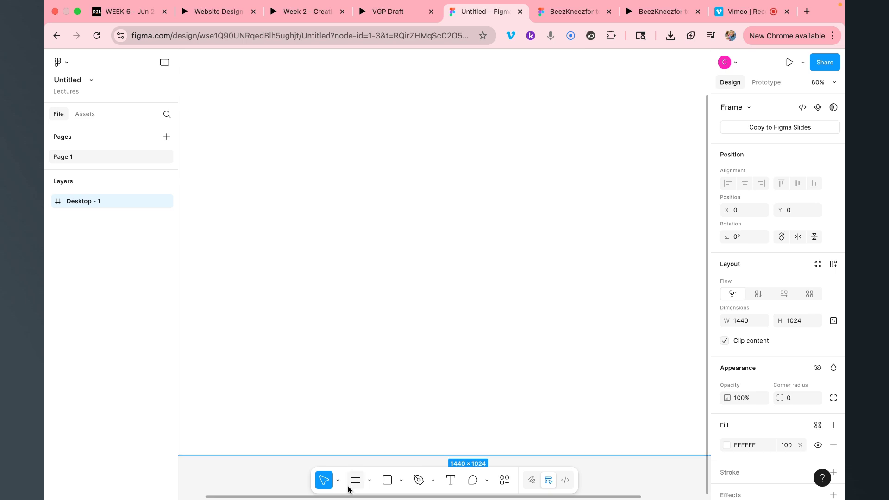
pyautogui.scroll(-3, 350, 456)
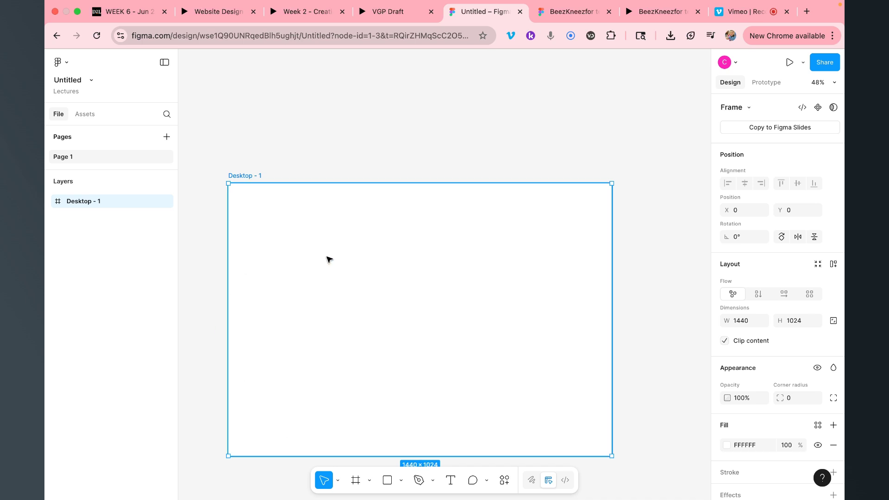
pyautogui.scroll(-1, 389, 266)
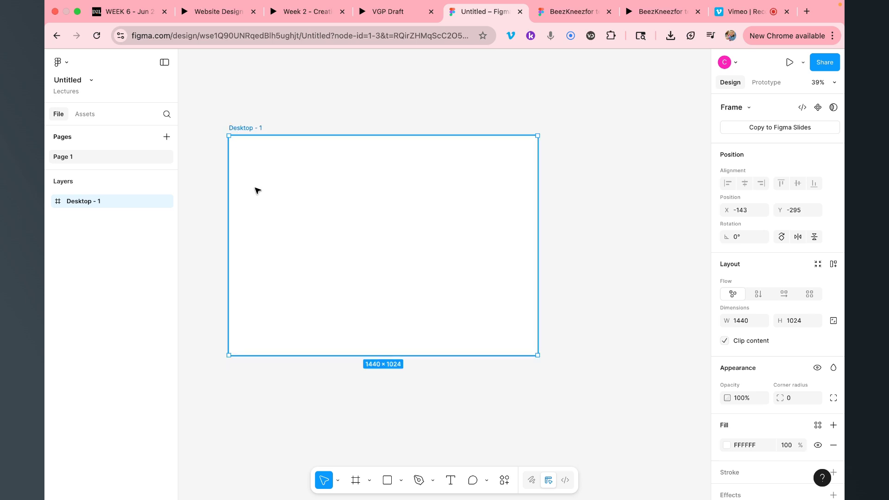
# Draw a grey rectangle across the frame's top and shrink it to a 194-high header bar
pyautogui.click(388, 481)
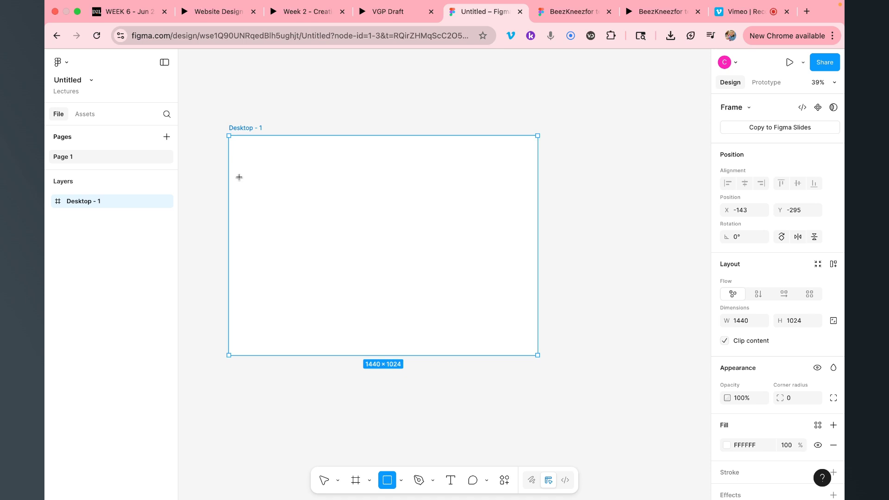
pyautogui.moveTo(229, 138); pyautogui.dragTo(537, 229)
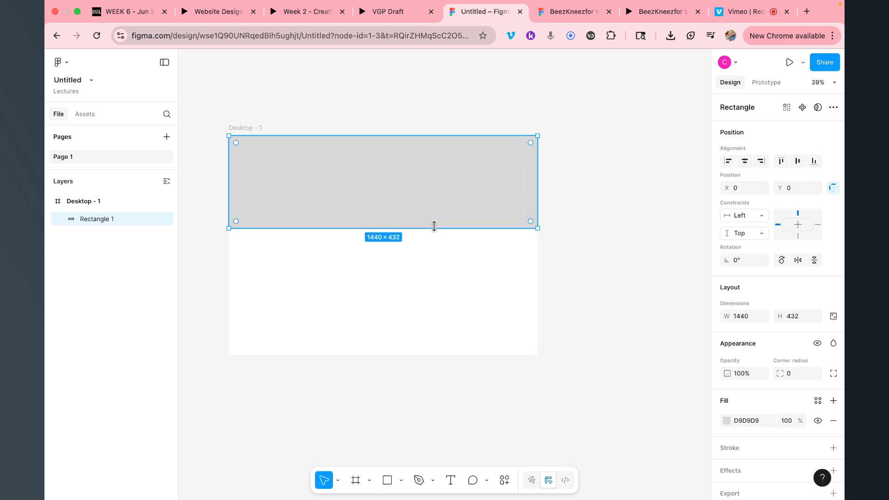
pyautogui.moveTo(434, 228); pyautogui.dragTo(435, 177)
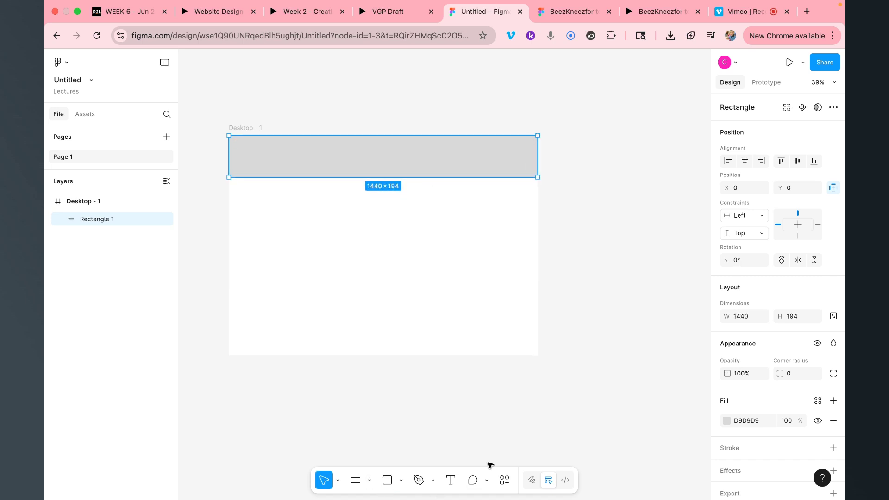
# Add a 'Navigation' text layer at font size 35
pyautogui.click(451, 480)
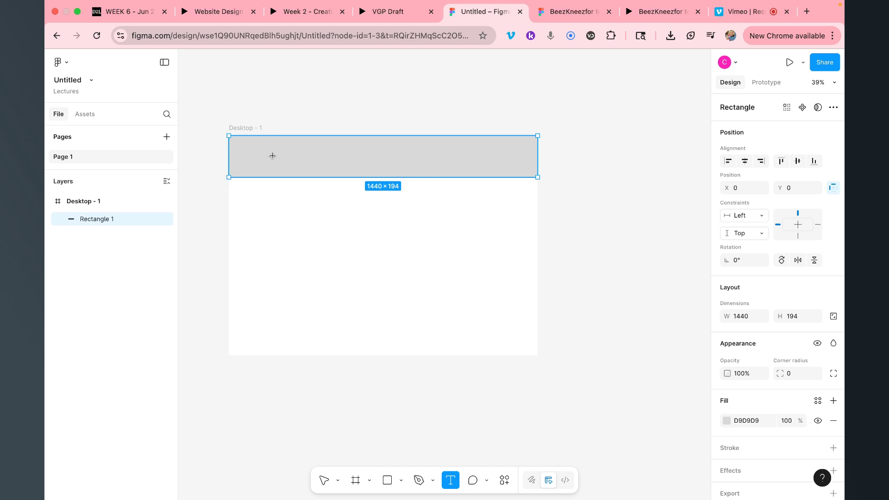
pyautogui.click(259, 195)
pyautogui.moveTo(355, 226); pyautogui.dragTo(359, 231)
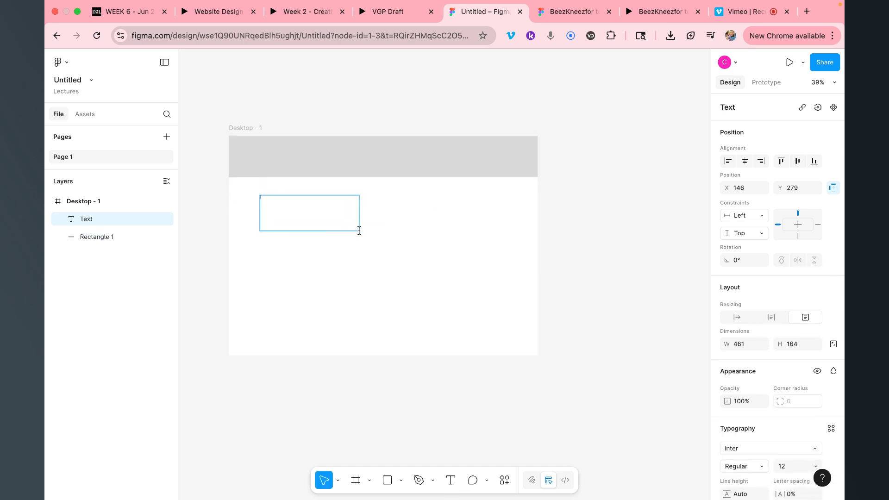
pyautogui.write('NAv')
pyautogui.press('super+a')
pyautogui.press('super+shift+period')
pyautogui.press('super+shift+period')
pyautogui.press('super+shift+period')
pyautogui.press('super+shift+period')
pyautogui.press('super+shift+period')
pyautogui.press('super+shift+period')
pyautogui.press('super+shift+period')
pyautogui.press('super+shift+period')
pyautogui.press('super+shift+period')
pyautogui.press('super+shift+period')
pyautogui.press('super+shift+period')
pyautogui.press('super+shift+period')
pyautogui.press('super+shift+period')
pyautogui.press('super+shift+period')
pyautogui.press('super+shift+period')
pyautogui.press('super+shift+period')
pyautogui.press('super+shift+period')
pyautogui.press('super+shift+period')
pyautogui.press('super+shift+period')
pyautogui.press('super+shift+period')
pyautogui.press('super+shift+period')
pyautogui.press('super+shift+period')
pyautogui.press('super+shift+period')
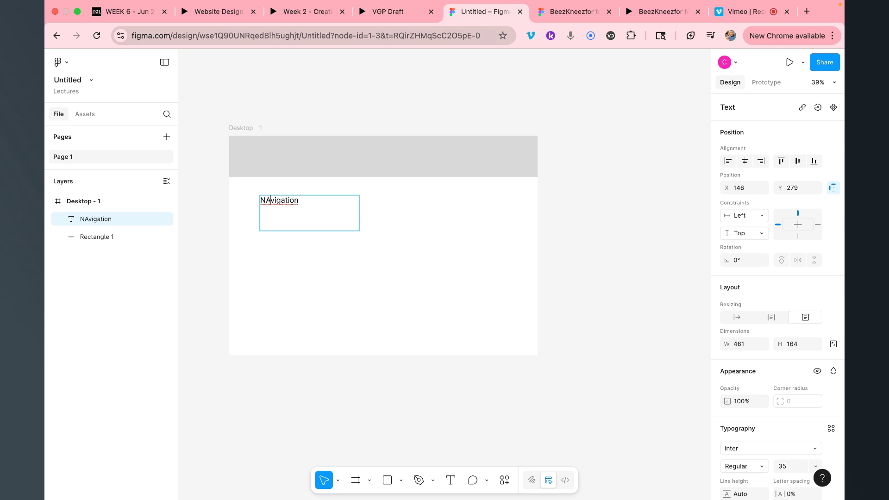
pyautogui.click(271, 200)
pyautogui.press('BackSpace')
pyautogui.write('a')
pyautogui.click(290, 220)
pyautogui.press('Escape')
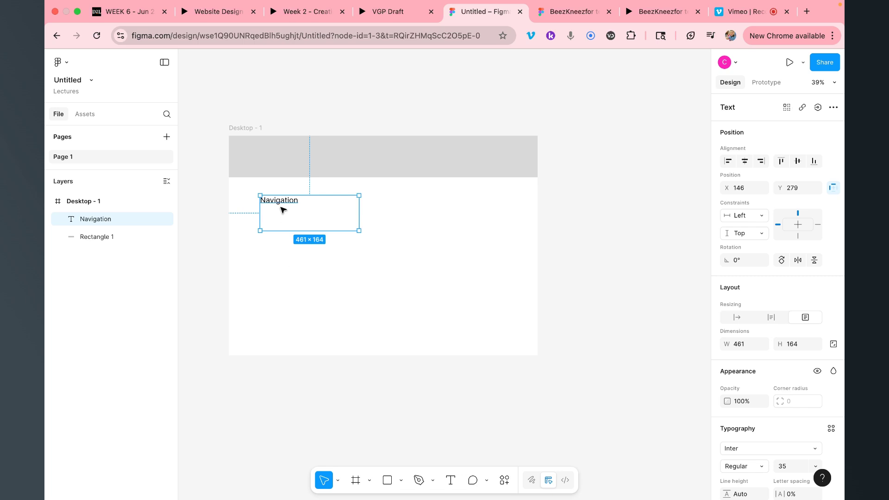
# Move the Navigation text into the header bar near its left side and fit the box to the text
pyautogui.moveTo(282, 206); pyautogui.dragTo(268, 161)
pyautogui.moveTo(301, 191); pyautogui.dragTo(316, 164)
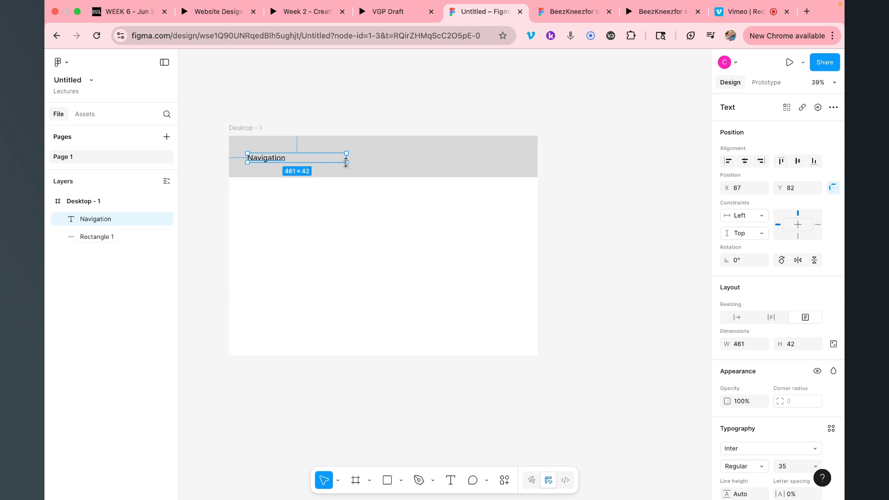
pyautogui.moveTo(347, 163); pyautogui.dragTo(296, 153)
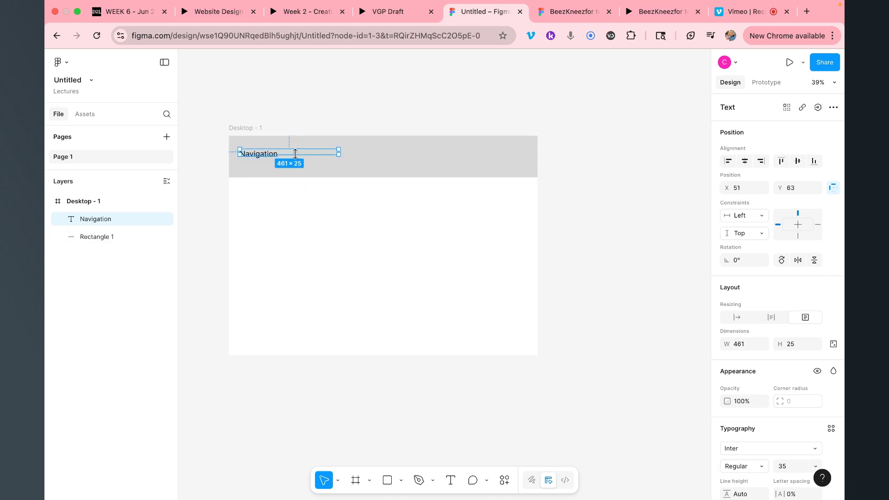
pyautogui.doubleClick(339, 153)
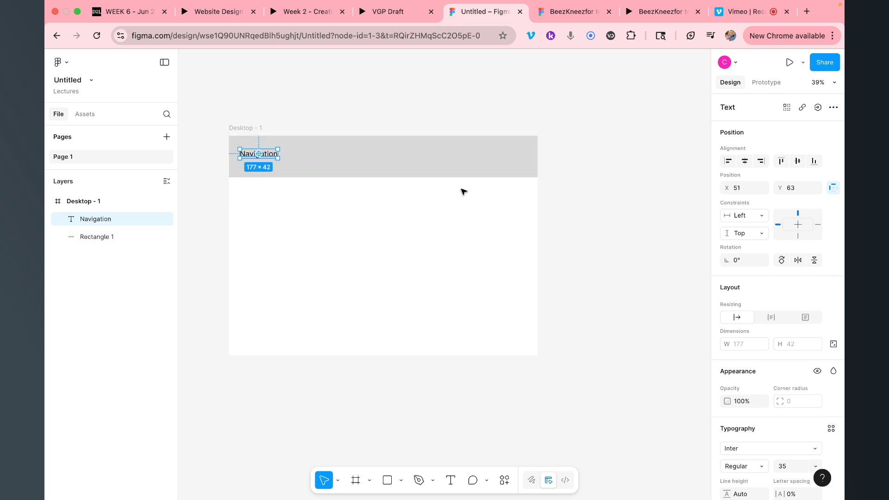
# Rename the Desktop - 1 frame to 'Home'
pyautogui.doubleClick(257, 130)
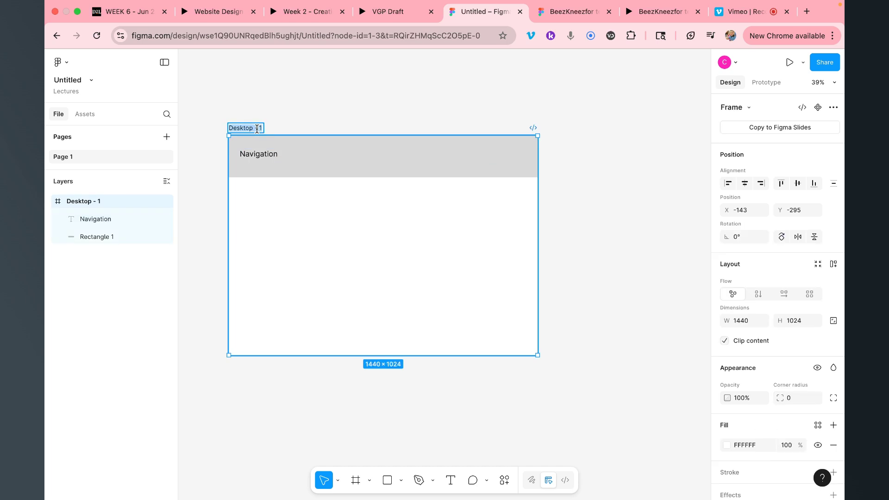
pyautogui.write('Home')
pyautogui.press('Return')
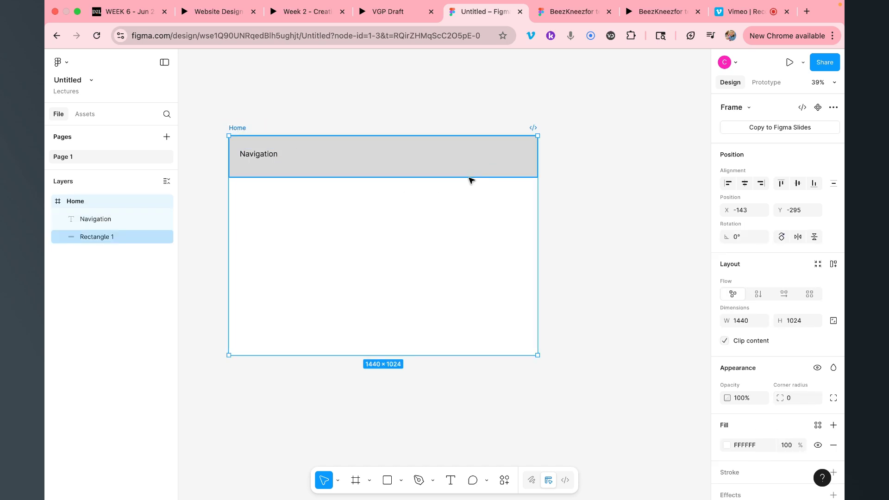
pyautogui.scroll(-3, 471, 180)
pyautogui.hscroll(4, 471, 180)
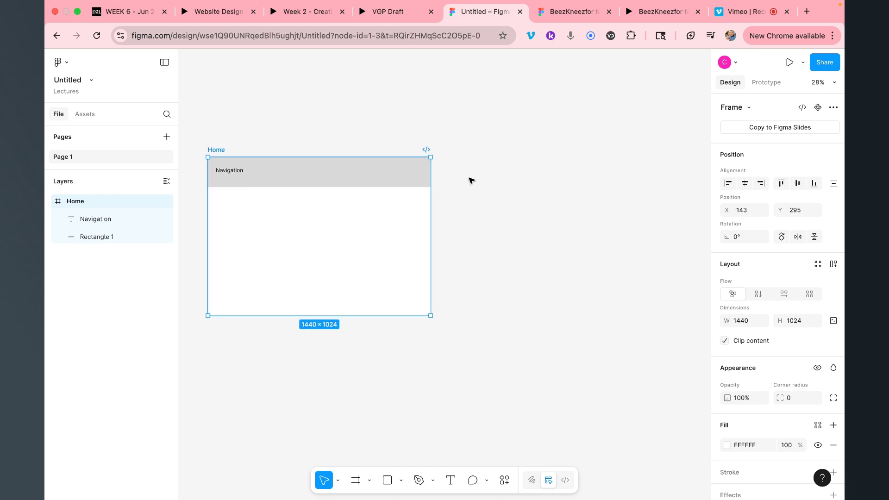
# Duplicate the navigation rectangle below the bar and fill it pale green B5F6D7
pyautogui.click(399, 183)
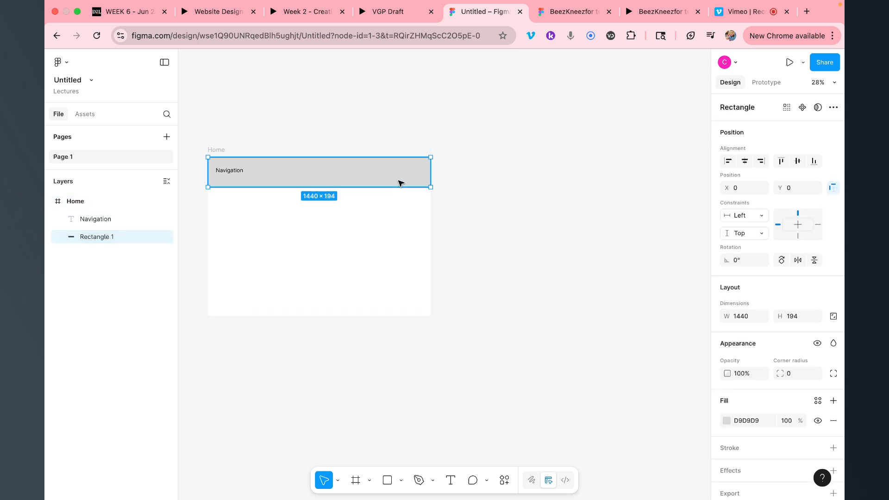
pyautogui.press('super+d')
pyautogui.moveTo(389, 176); pyautogui.dragTo(353, 240)
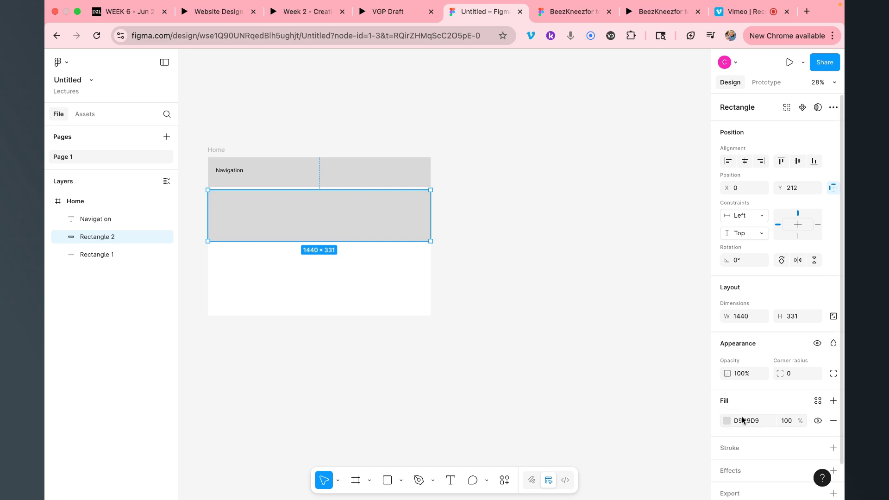
pyautogui.click(727, 420)
pyautogui.click(648, 396)
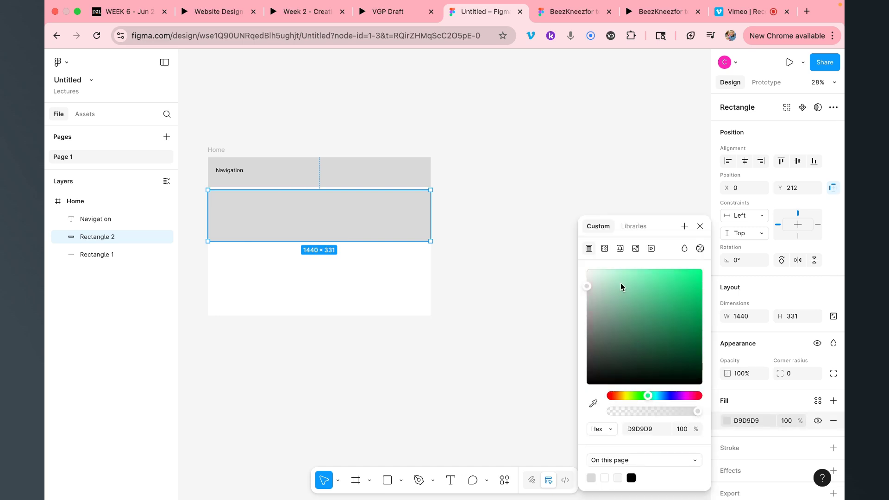
pyautogui.click(618, 274)
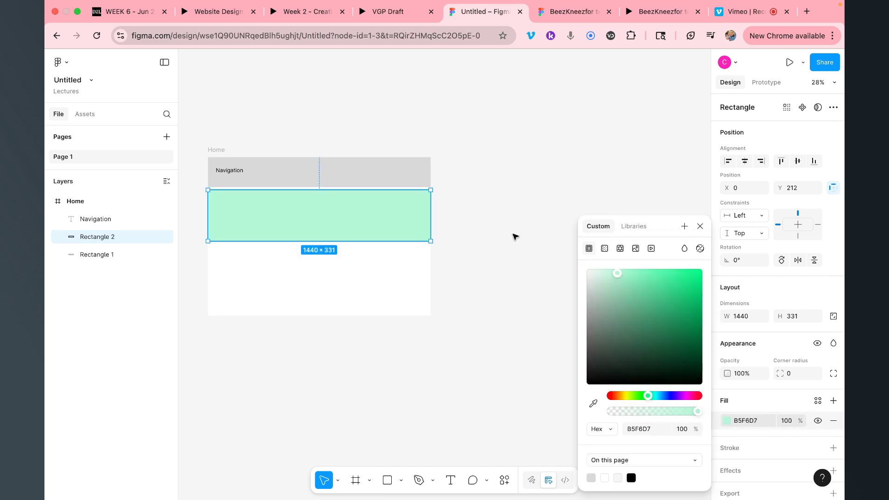
pyautogui.click(496, 216)
# Resize the green block to 396 high, flush against the navigation bar
pyautogui.click(343, 215)
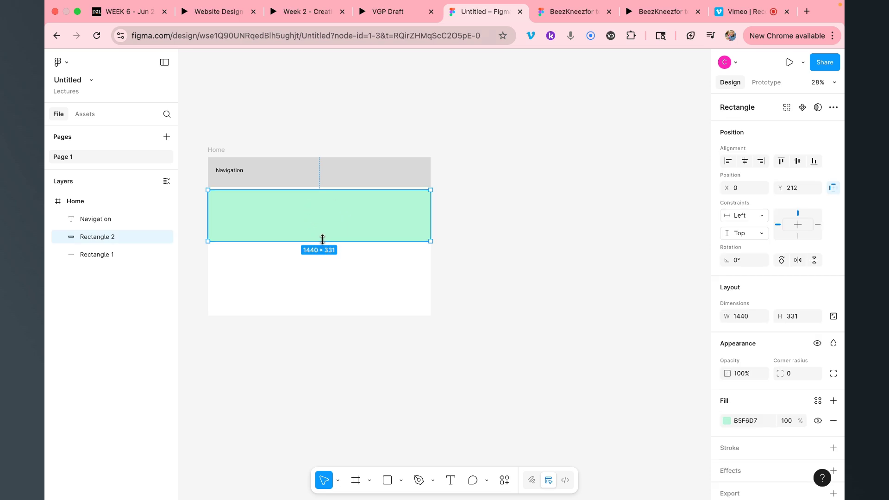
pyautogui.moveTo(320, 240); pyautogui.dragTo(322, 248)
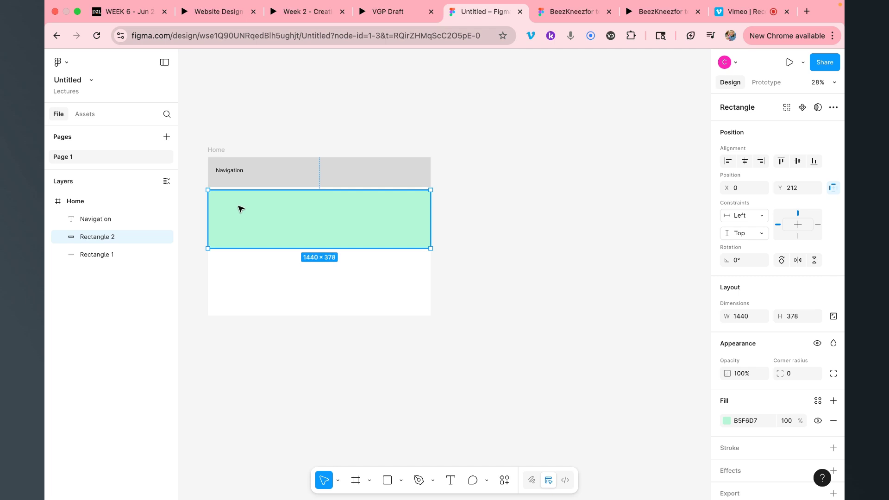
pyautogui.moveTo(250, 187); pyautogui.dragTo(250, 186)
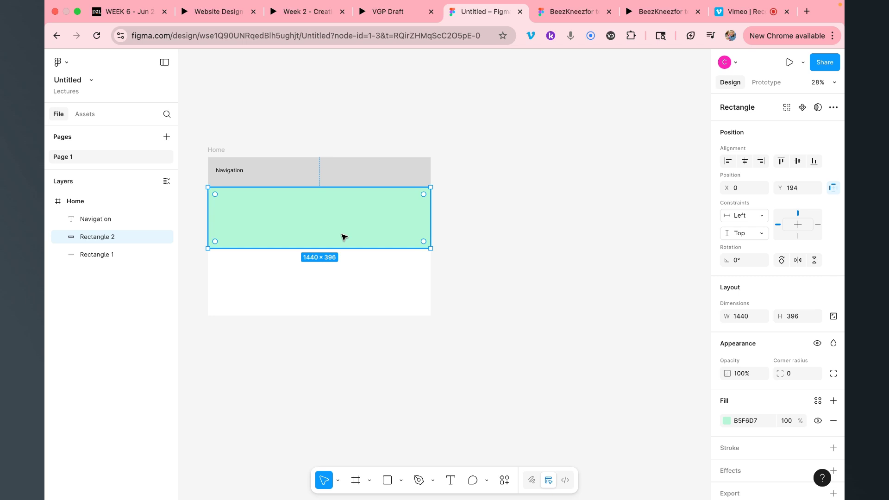
# Copy the Navigation label into the green band and retype it as 'Hero section'
pyautogui.click(240, 174)
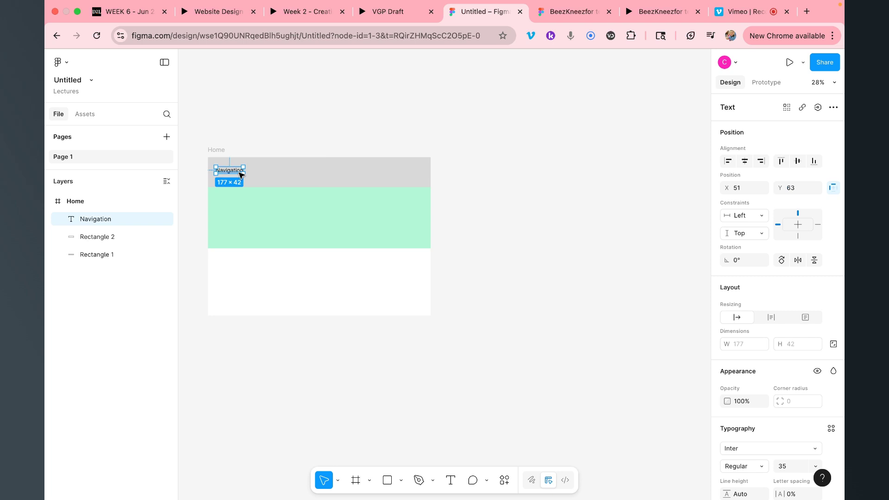
pyautogui.press('super+d')
pyautogui.moveTo(230, 174); pyautogui.dragTo(231, 223)
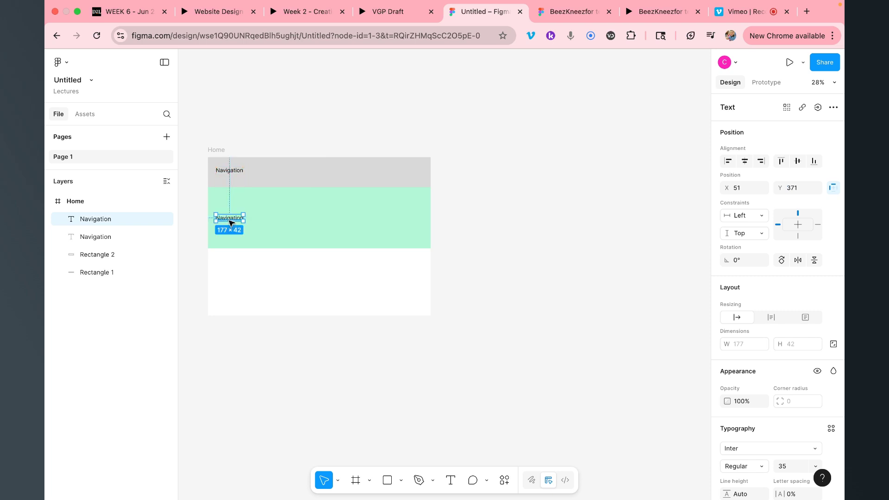
pyautogui.doubleClick(229, 222)
pyautogui.write('Hero')
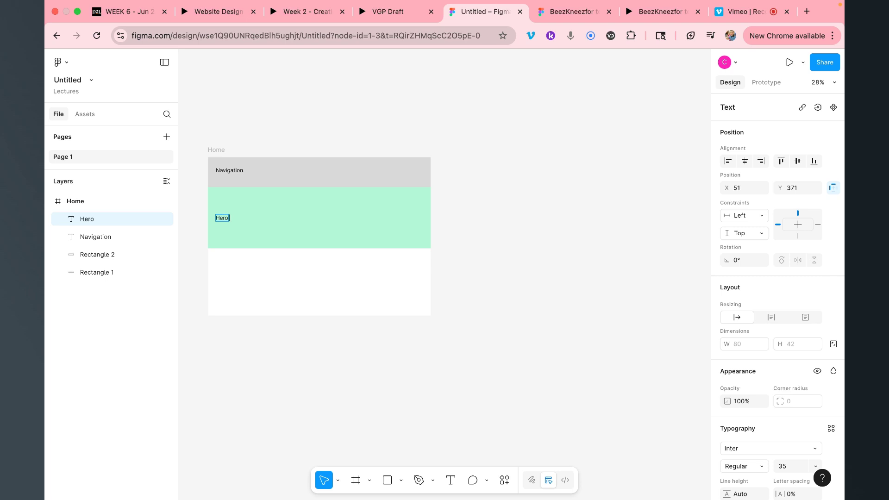
pyautogui.write('seco')
pyautogui.press('BackSpace')
pyautogui.write('ction')
pyautogui.press('Escape')
# Duplicate the Hero section label, undo an accidental band move, and reselect the green band
pyautogui.press('super+d')
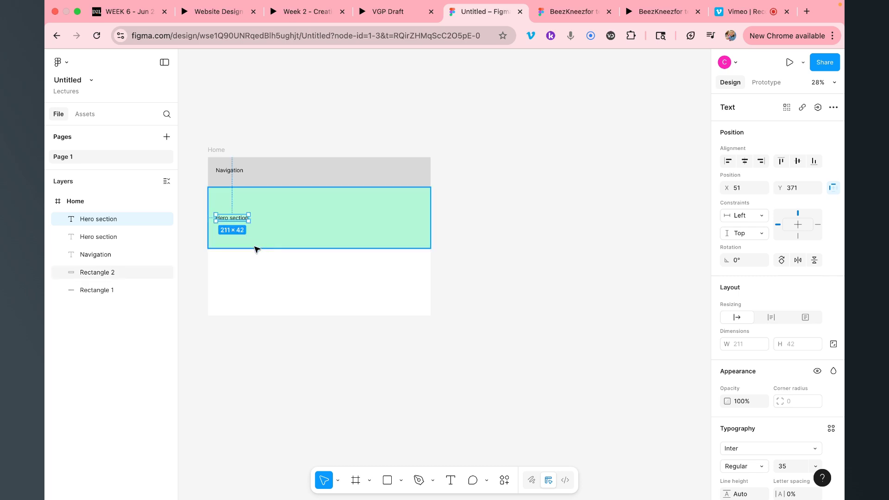
pyautogui.moveTo(292, 234); pyautogui.dragTo(287, 285)
pyautogui.hotkey('ctrl', 'z')
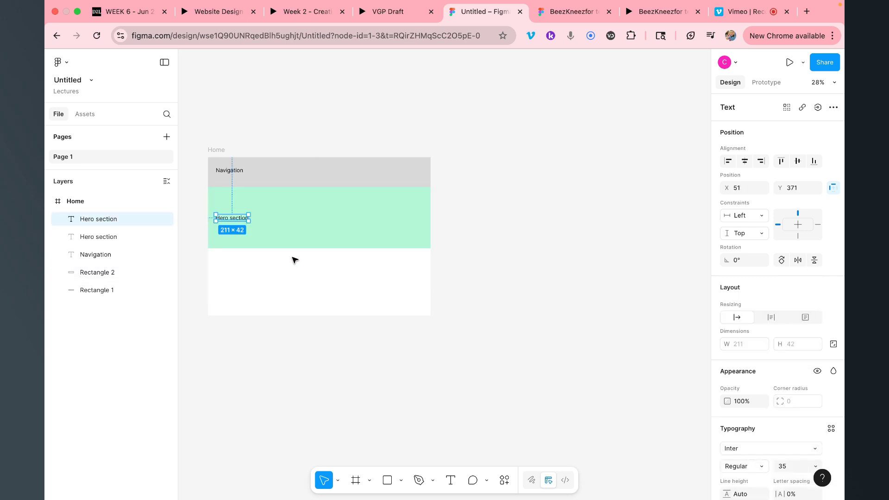
pyautogui.click(299, 243)
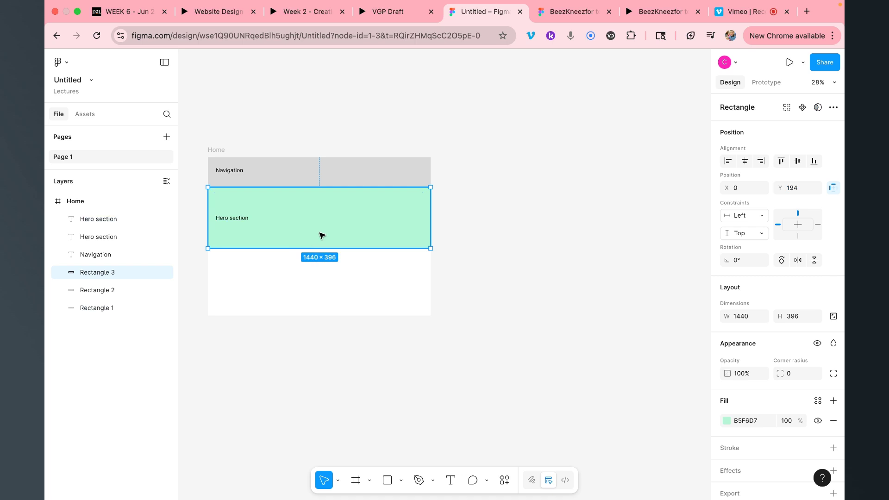
# Copy the green band below the hero section and recolour it yellow-green E5F6B5
pyautogui.moveTo(322, 235); pyautogui.dragTo(322, 295)
pyautogui.click(727, 421)
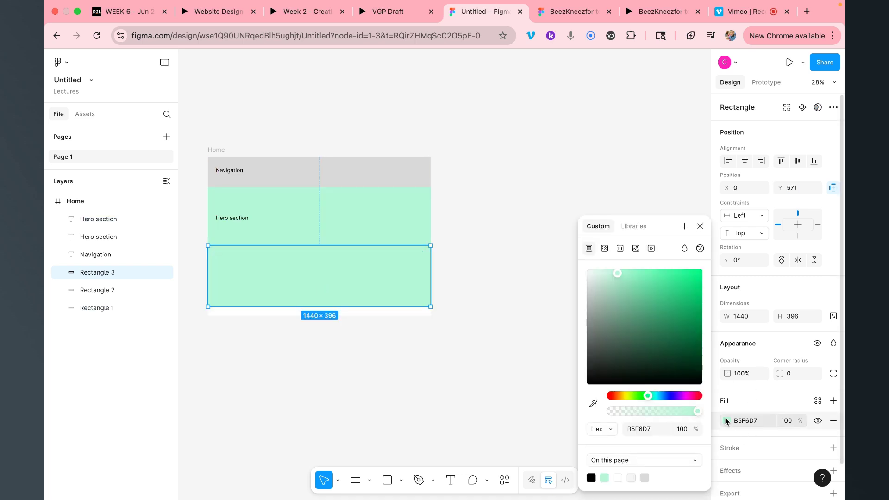
pyautogui.click(629, 394)
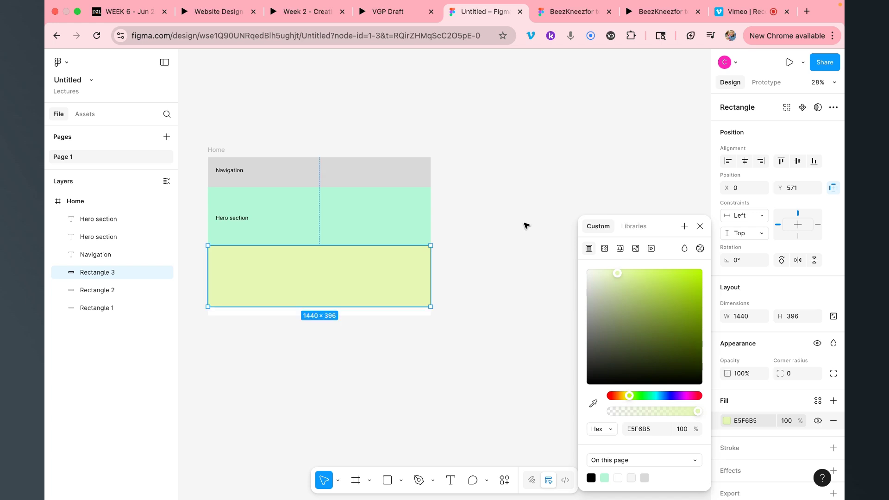
pyautogui.click(458, 245)
pyautogui.click(357, 264)
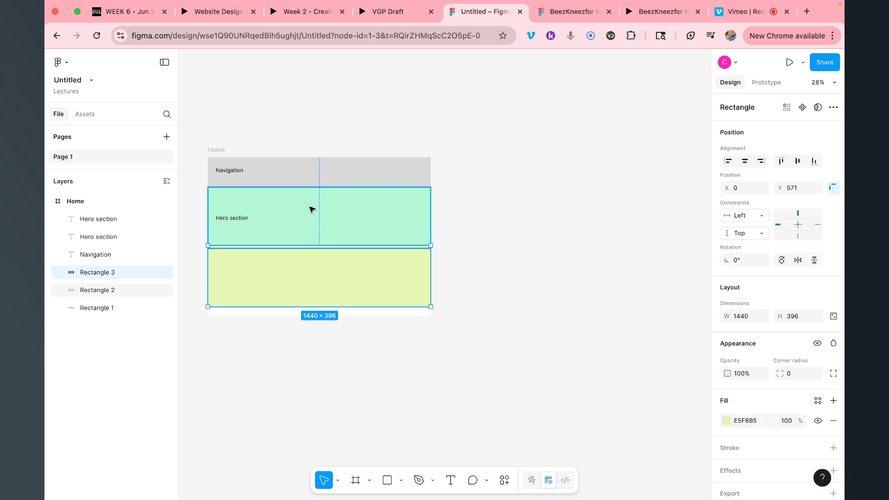
# Drag the Home frame's bottom edge down to lengthen it
pyautogui.click(220, 149)
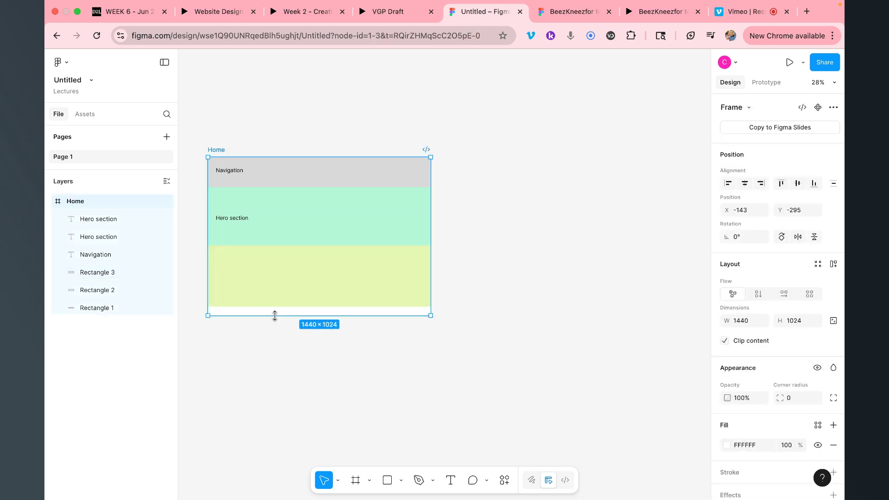
pyautogui.moveTo(274, 315); pyautogui.dragTo(274, 406)
pyautogui.click(311, 270)
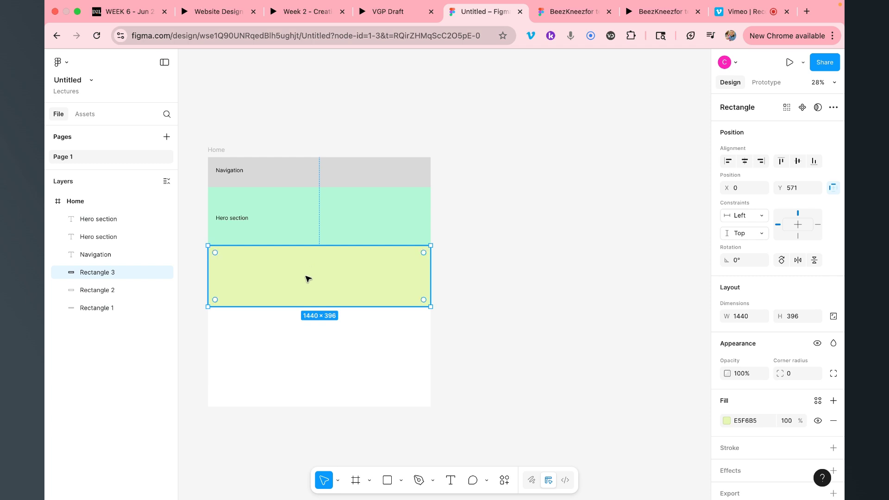
# Copy the Hero section label into the yellow-green band and retype it as 'Content'
pyautogui.click(237, 219)
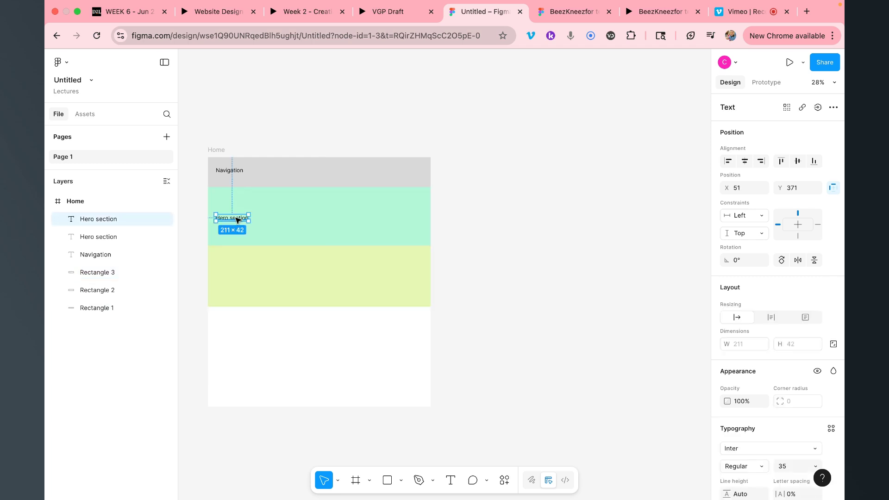
pyautogui.press('super+d')
pyautogui.moveTo(236, 219); pyautogui.dragTo(237, 282)
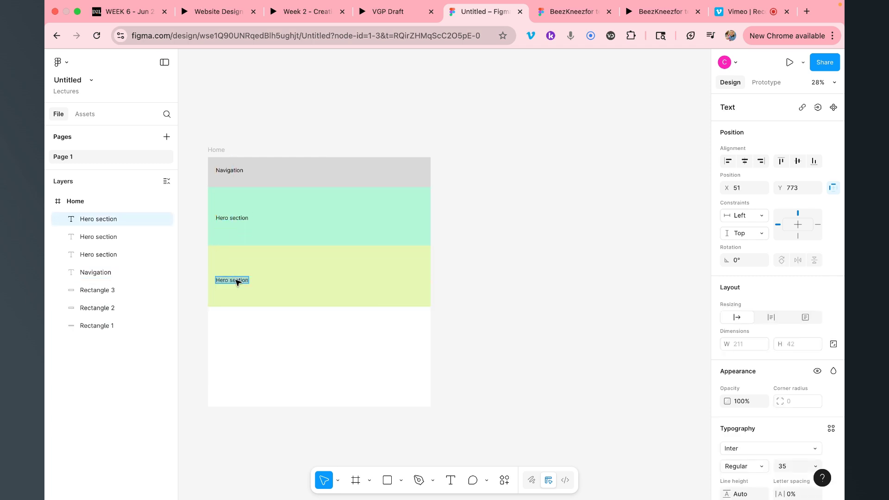
pyautogui.doubleClick(235, 281)
pyautogui.write('onten')
pyautogui.press('BackSpace')
pyautogui.press('BackSpace')
pyautogui.press('BackSpace')
pyautogui.press('BackSpace')
pyautogui.press('BackSpace')
pyautogui.press('BackSpace')
pyautogui.write('Cintent')
pyautogui.press('BackSpace')
pyautogui.press('BackSpace')
pyautogui.press('BackSpace')
pyautogui.press('BackSpace')
pyautogui.press('BackSpace')
pyautogui.write('nten')
pyautogui.press('Escape')
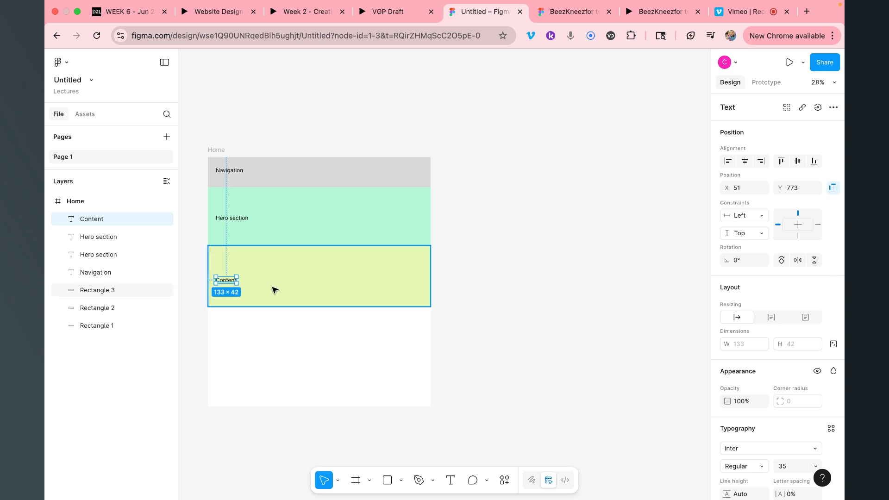
# Duplicate the Content label and the yellow band, undoing an accidental move of the band
pyautogui.press('super+d')
pyautogui.moveTo(296, 269); pyautogui.dragTo(288, 334)
pyautogui.press('super+z')
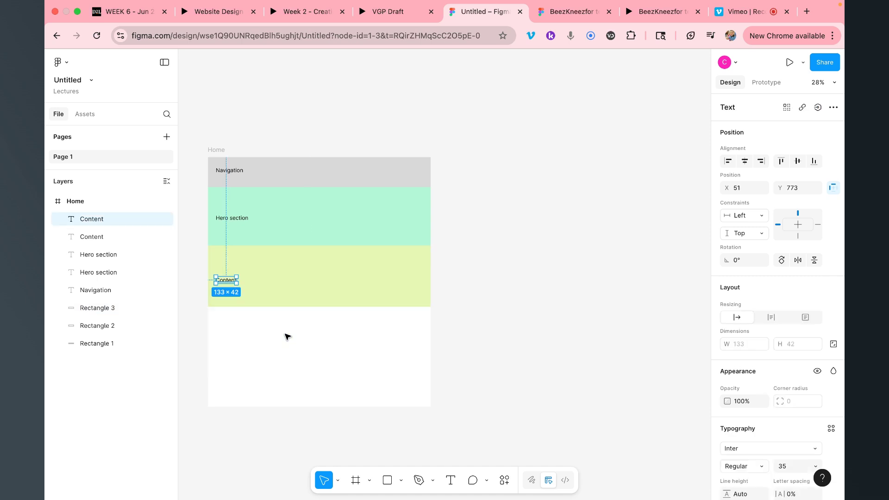
pyautogui.click(308, 291)
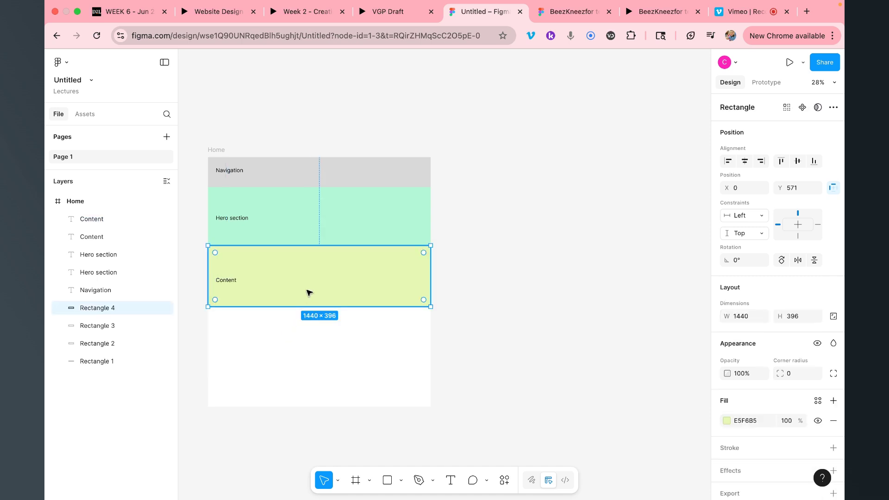
# Place the band copy below Content and change its fill to teal 33D7D7
pyautogui.moveTo(307, 292); pyautogui.dragTo(318, 331)
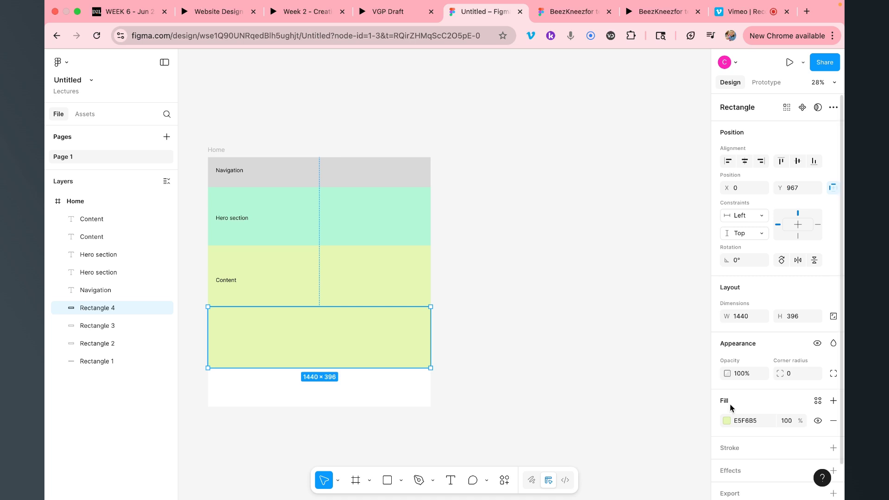
pyautogui.click(727, 420)
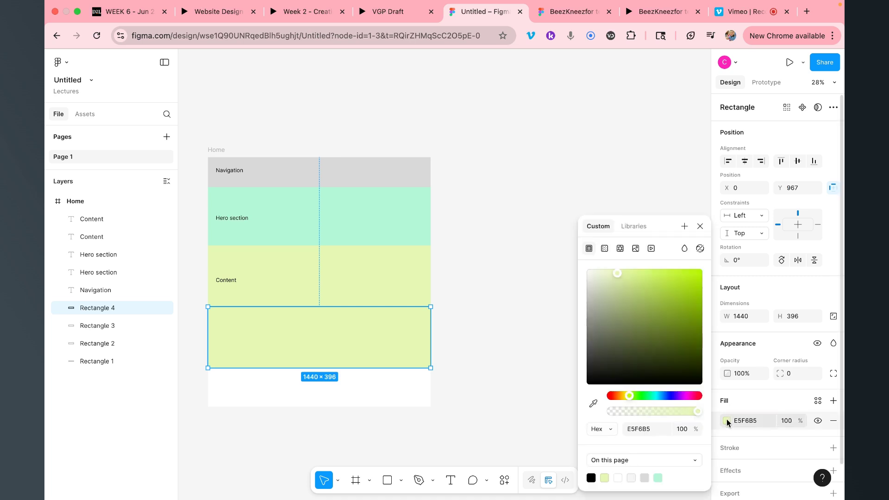
pyautogui.click(674, 288)
pyautogui.click(654, 395)
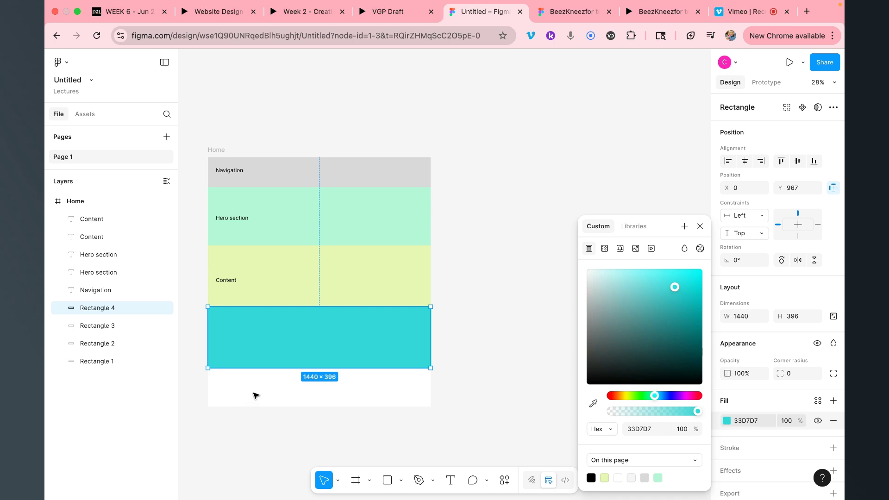
# Copy the Content label into the teal band and retype it as 'Social Proof'
pyautogui.click(221, 284)
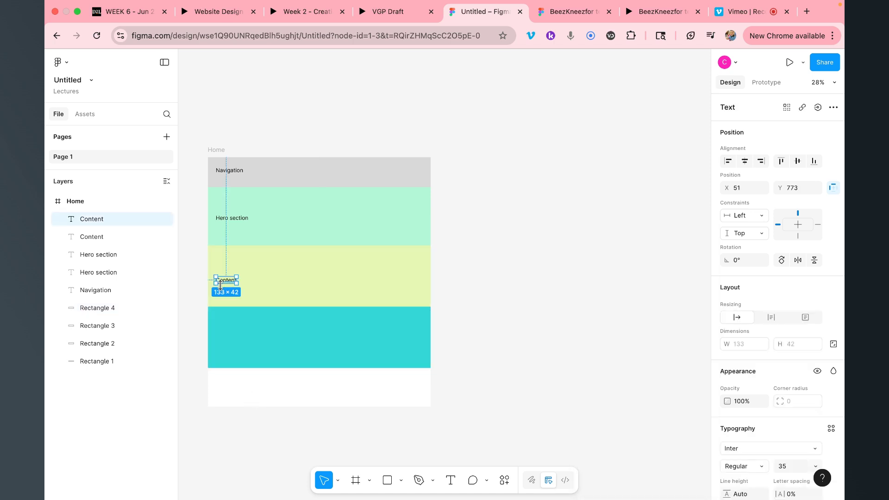
pyautogui.press('super+v')
pyautogui.moveTo(227, 284); pyautogui.dragTo(228, 345)
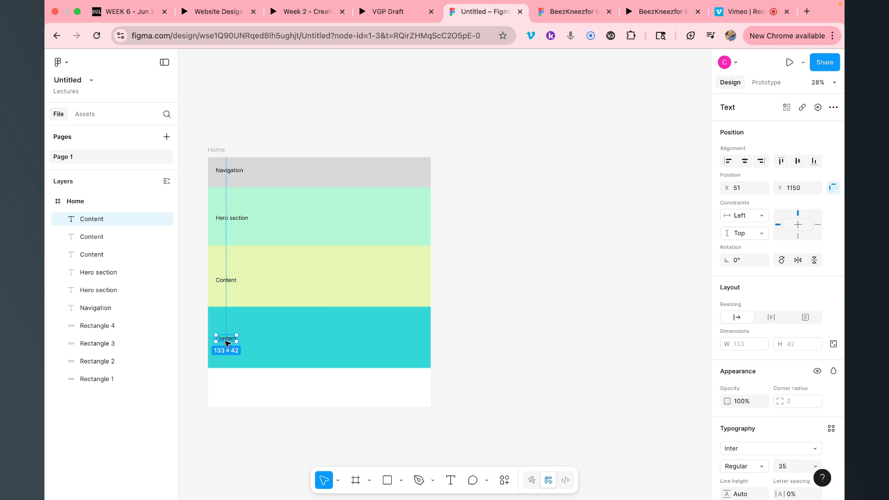
pyautogui.doubleClick(226, 342)
pyautogui.write('ocial')
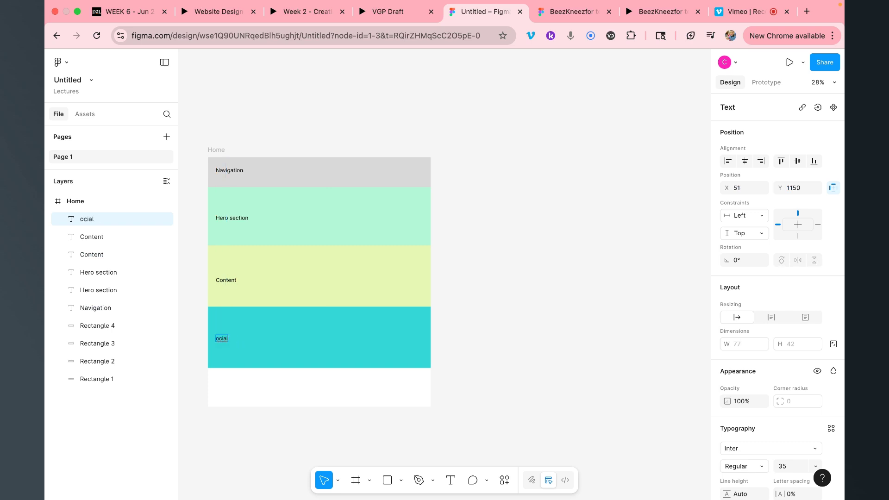
pyautogui.press('BackSpace')
pyautogui.press('BackSpace')
pyautogui.write('Social Proof')
pyautogui.press('Escape')
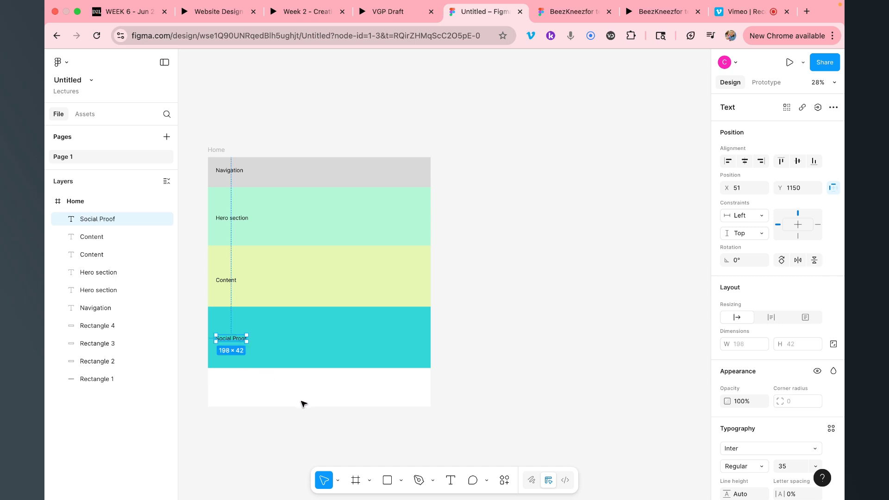
pyautogui.moveTo(220, 151); pyautogui.dragTo(224, 115)
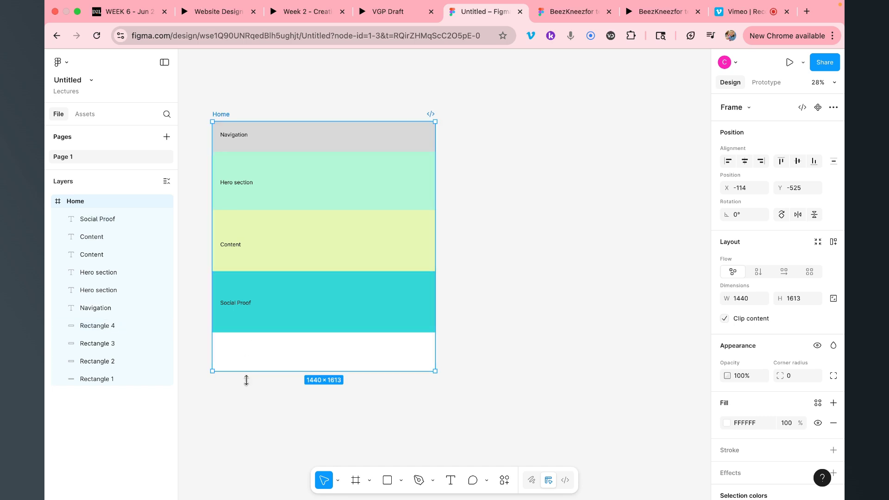
# Lengthen the Home frame and copy the grey navigation band to its bottom as a taller footer
pyautogui.moveTo(249, 369); pyautogui.dragTo(249, 399)
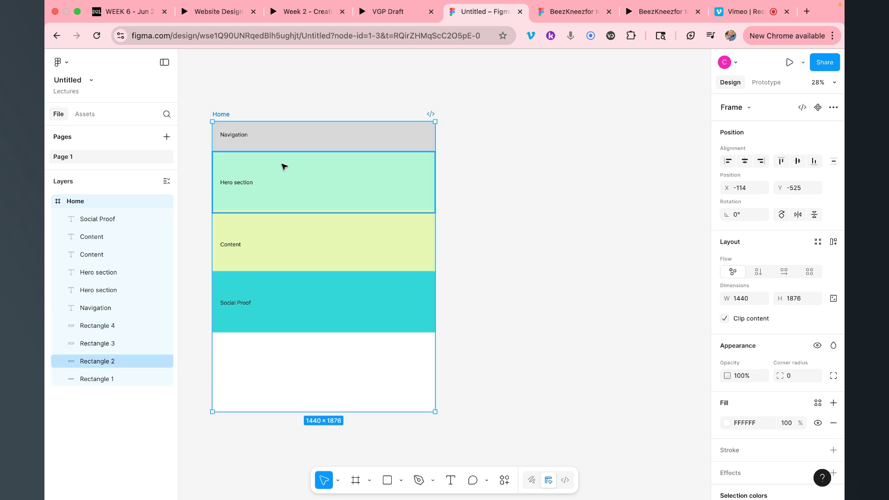
pyautogui.click(285, 142)
pyautogui.press('super+d')
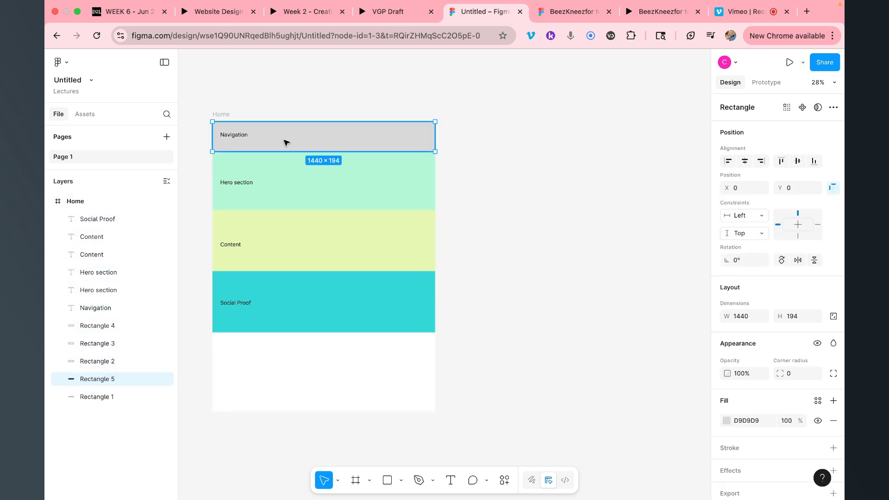
pyautogui.moveTo(276, 145); pyautogui.dragTo(283, 411)
pyautogui.moveTo(277, 361)
pyautogui.mouseDown()
pyautogui.moveTo(288, 362)
pyautogui.moveTo(278, 360)
pyautogui.mouseUp()
# Copy the Navigation label into the footer band, snap the band under Social Proof, and retype 'Footer'
pyautogui.click(243, 138)
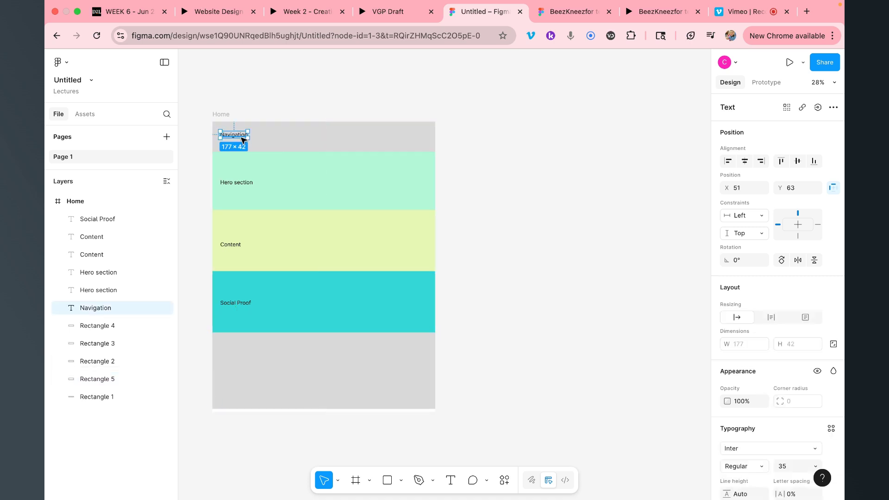
pyautogui.press('super+d')
pyautogui.moveTo(243, 139); pyautogui.dragTo(249, 371)
pyautogui.click(289, 369)
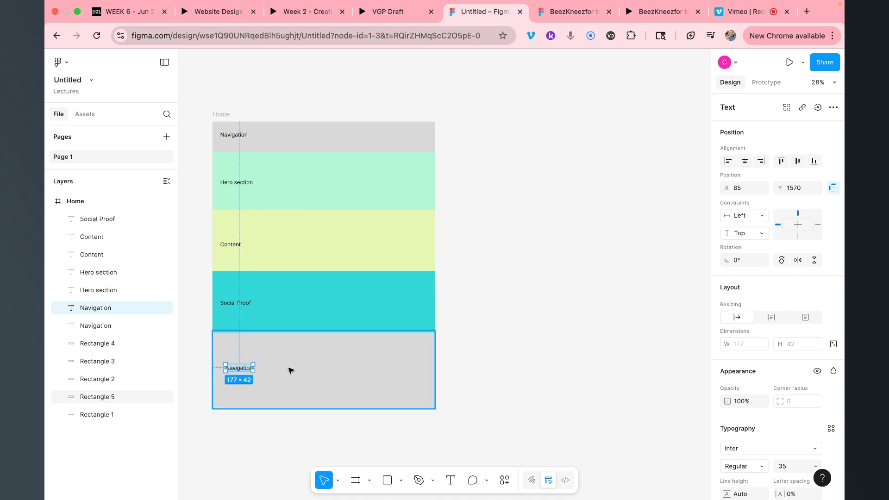
pyautogui.moveTo(308, 367); pyautogui.dragTo(309, 370)
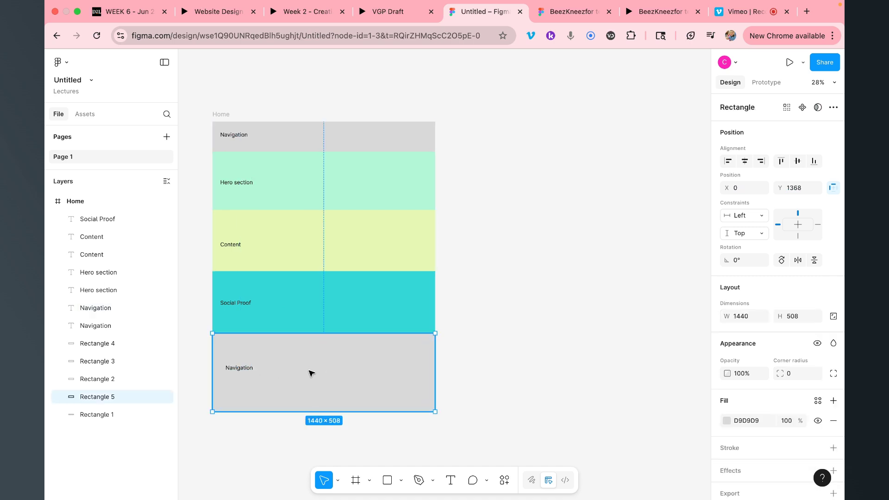
pyautogui.doubleClick(240, 370)
pyautogui.write('F')
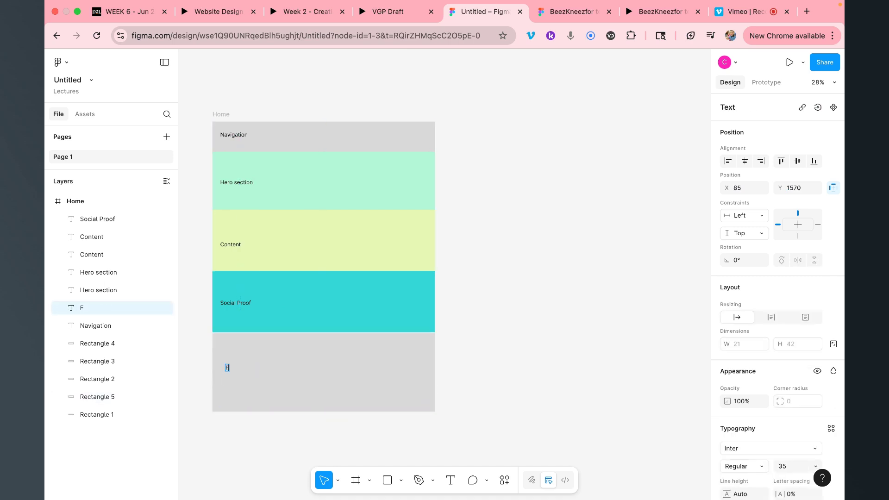
pyautogui.write('ooter')
pyautogui.press('Escape')
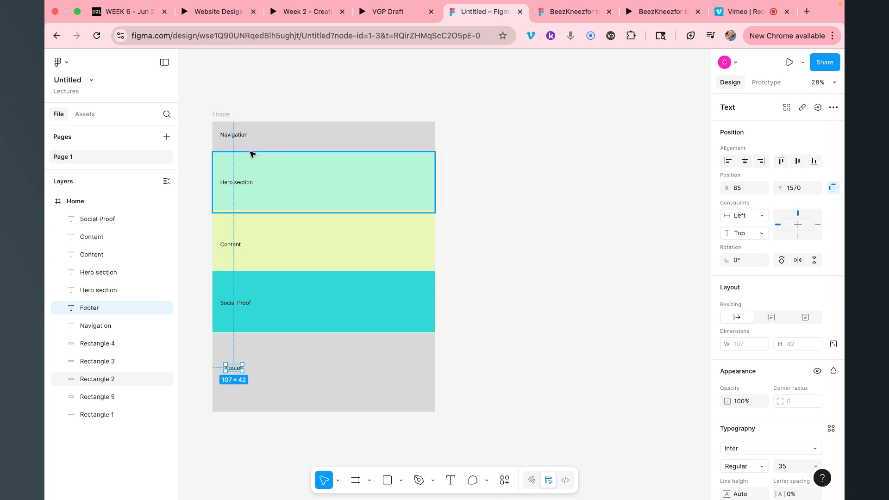
pyautogui.scroll(-2, 247, 168)
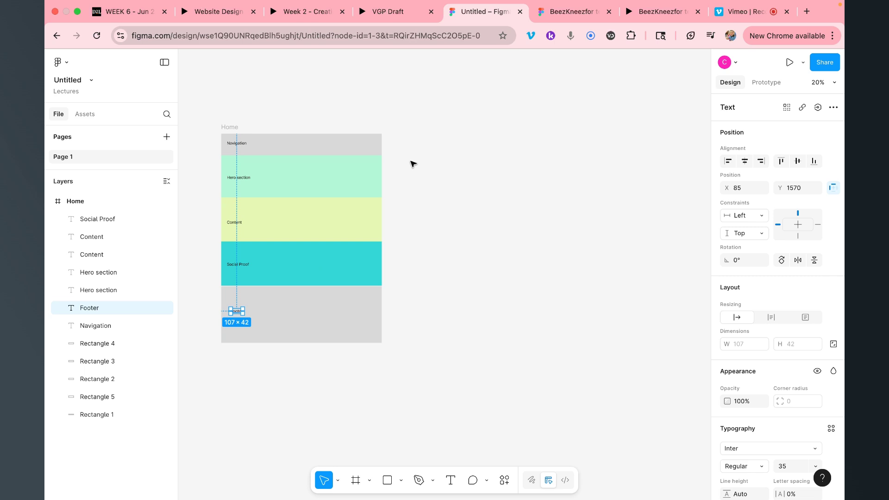
# In the style tile file, replace the PROXIMA NOVA Black headline's mixed styling with the single Header style
pyautogui.click(564, 14)
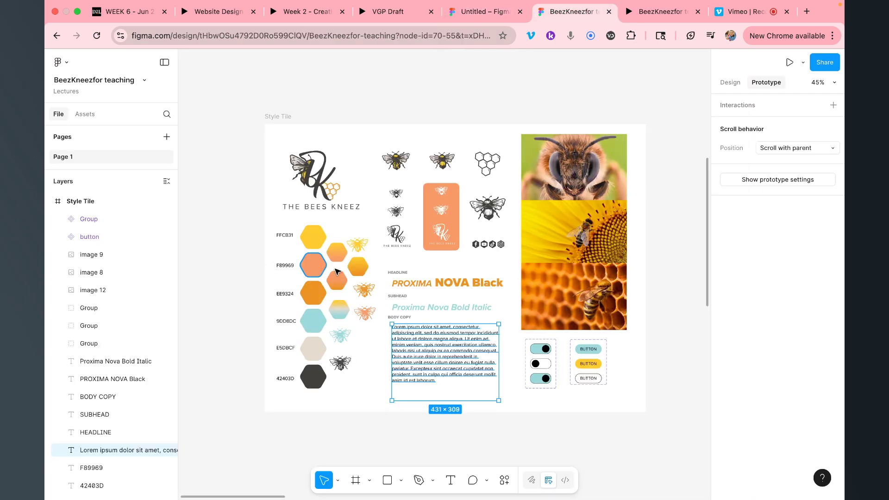
pyautogui.hscroll(2, 447, 261)
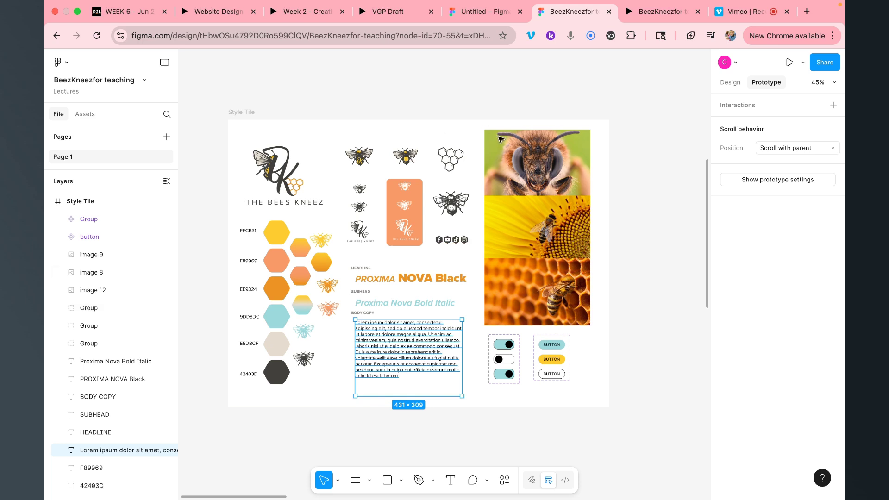
pyautogui.click(731, 82)
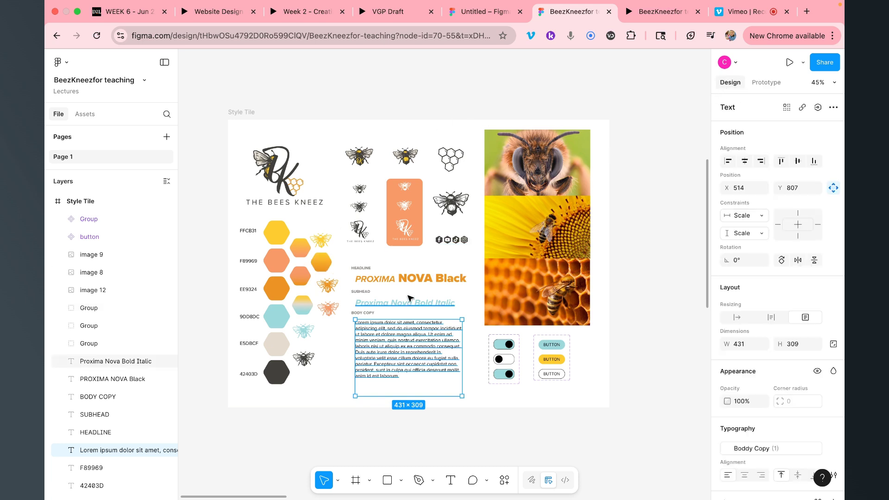
pyautogui.click(407, 279)
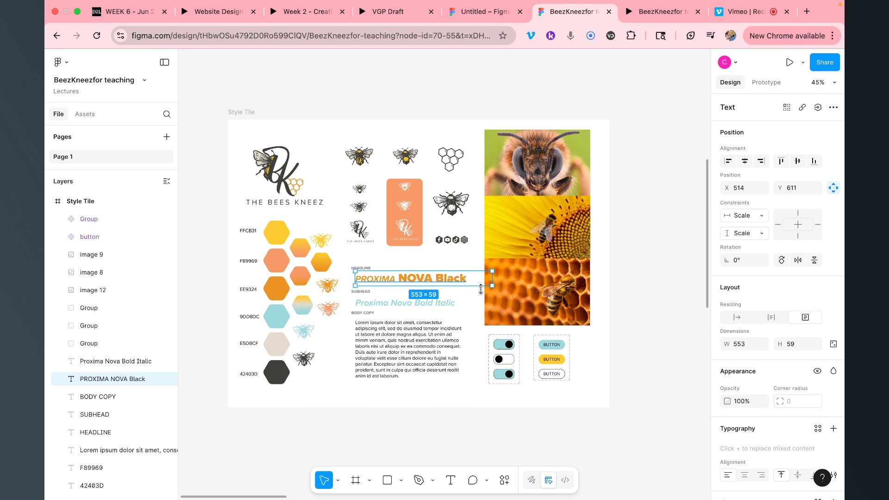
pyautogui.doubleClick(438, 277)
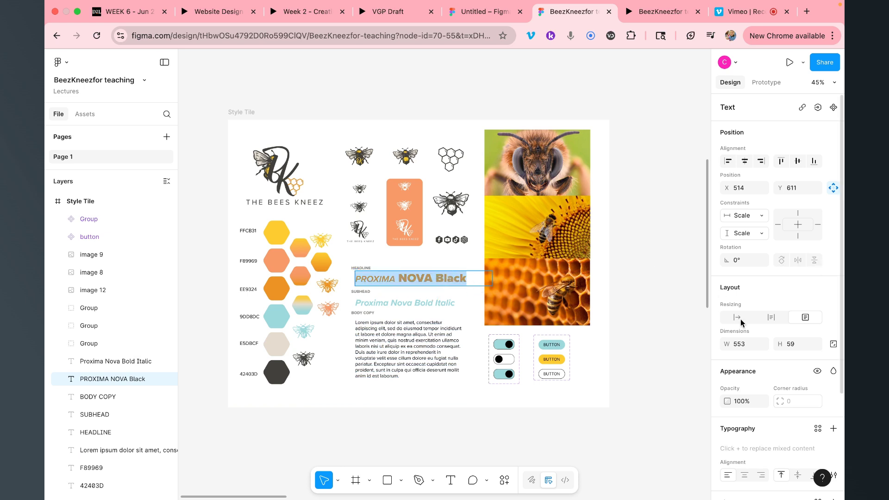
pyautogui.scroll(-5, 750, 366)
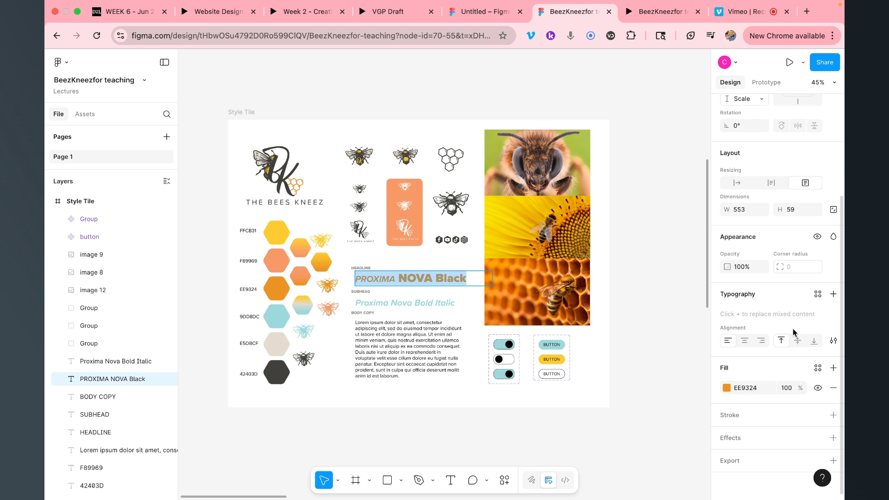
pyautogui.click(834, 294)
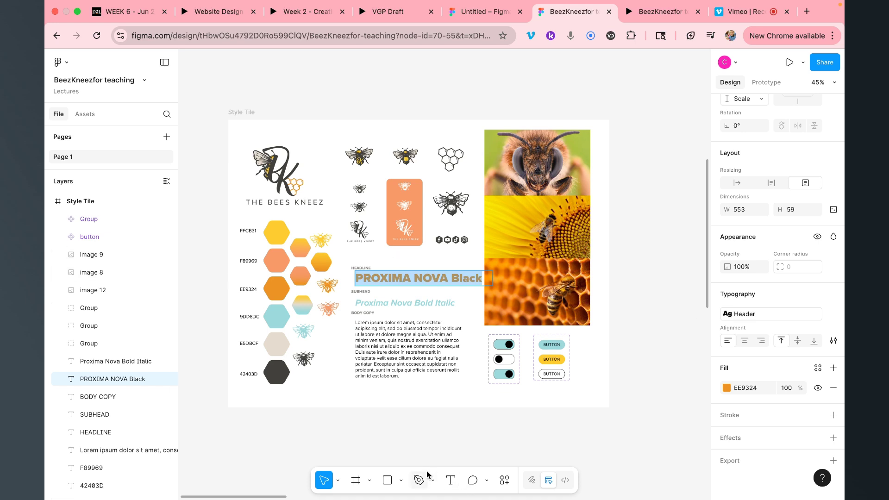
# Add a text box reading 'Test' below the style tile
pyautogui.click(450, 479)
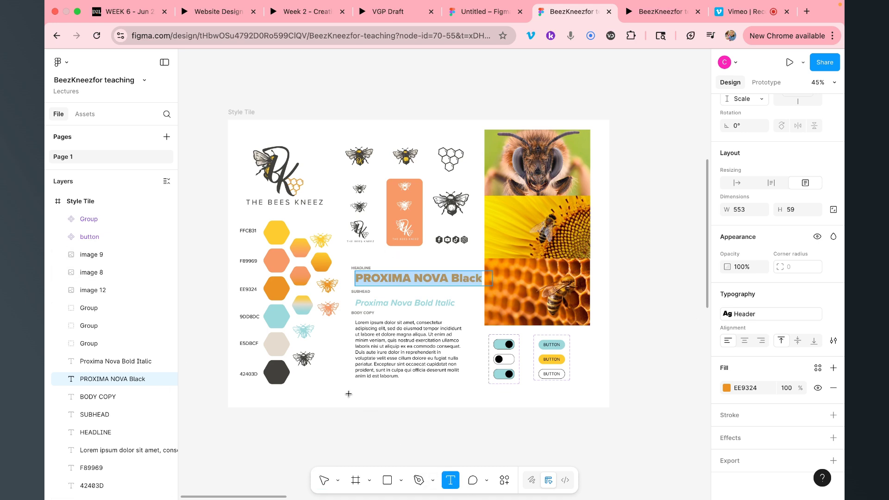
pyautogui.moveTo(348, 394); pyautogui.dragTo(454, 413)
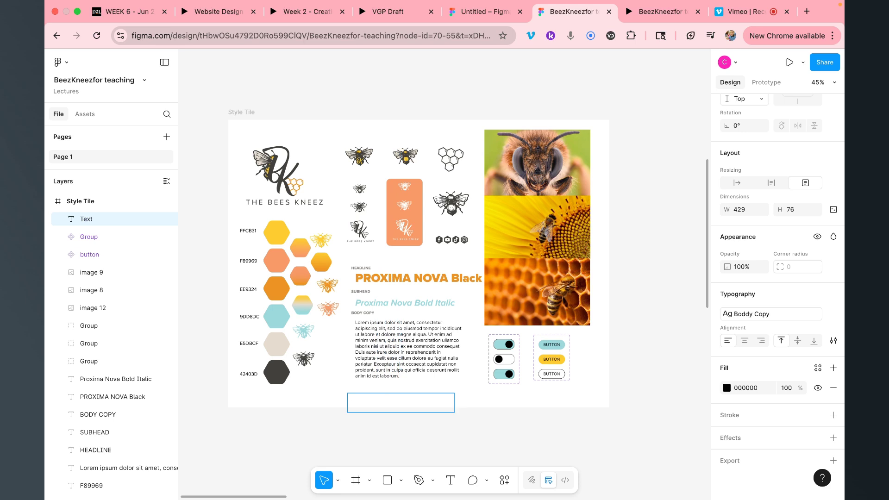
pyautogui.write('Test')
pyautogui.hotkey('ctrl', 'a')
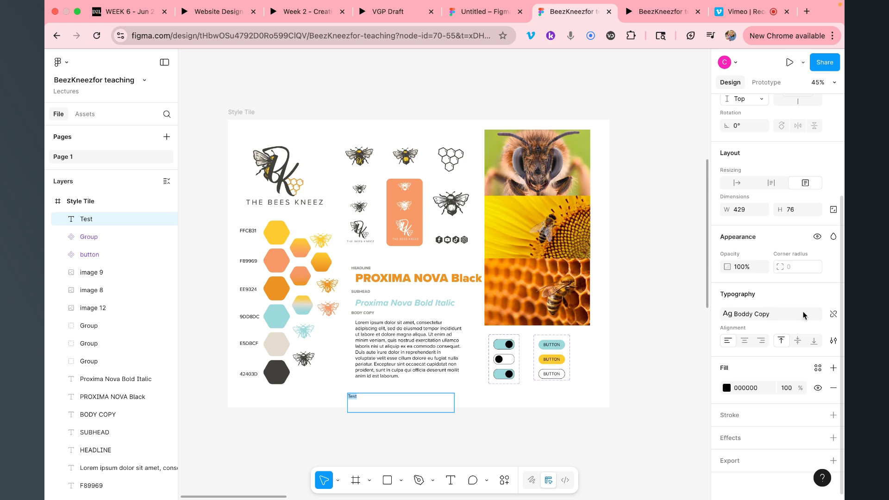
# Check the Test text's type settings and available text styles, then select PROXIMA in the headline
pyautogui.click(834, 342)
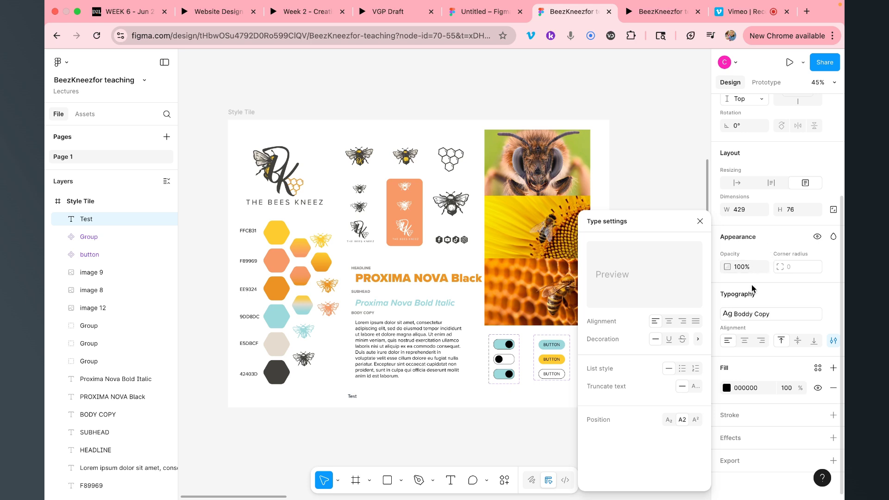
pyautogui.click(771, 314)
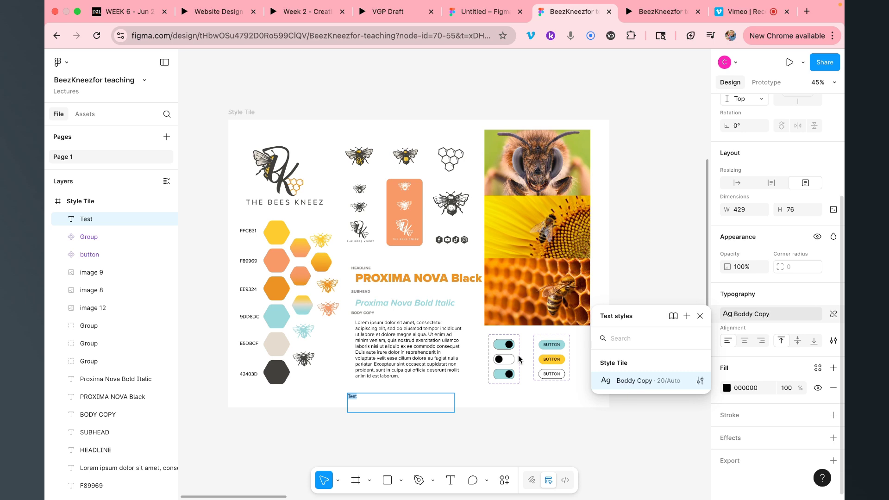
pyautogui.doubleClick(383, 277)
pyautogui.doubleClick(383, 277)
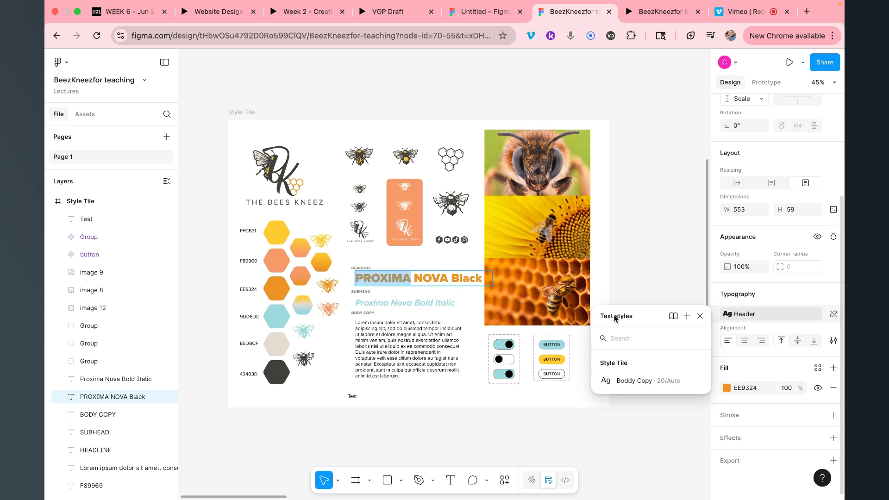
# Save the headline's formatting as a new text style named 'Header 1'
pyautogui.click(687, 316)
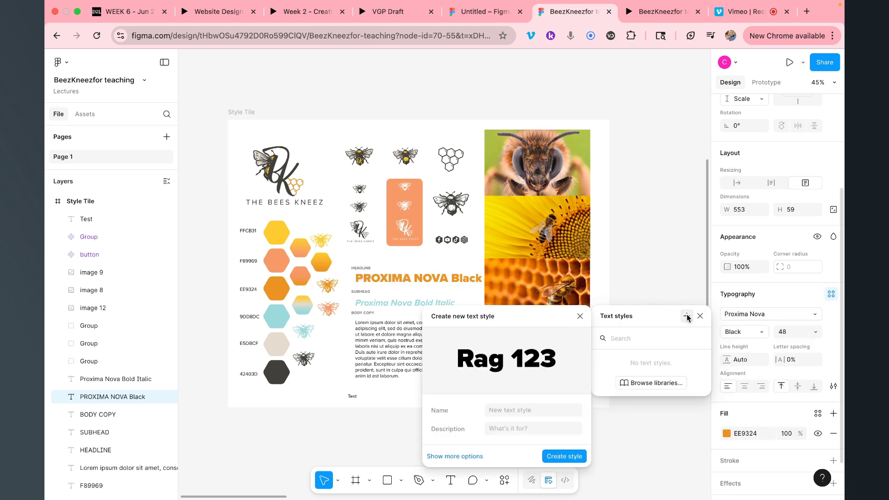
pyautogui.click(502, 409)
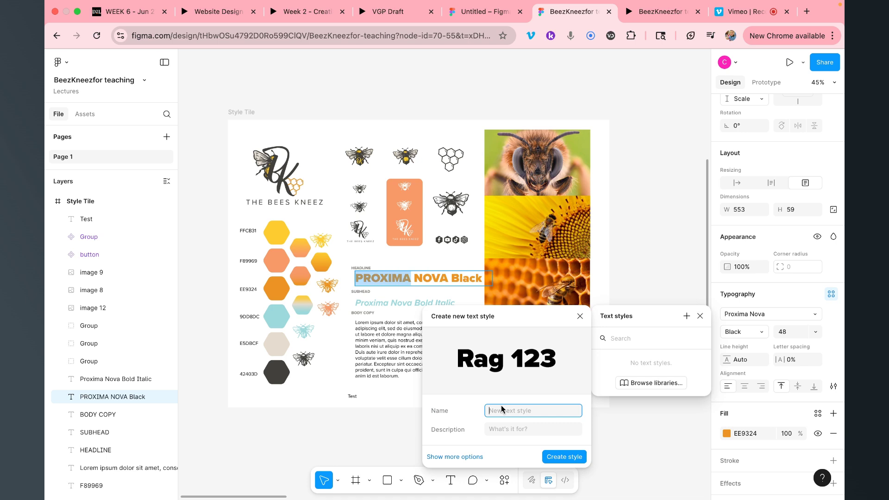
pyautogui.write('Header 1')
pyautogui.click(569, 457)
# Save the Proxima Nova Bold Italic subhead's formatting as a text style named 'Sub Head'
pyautogui.click(426, 305)
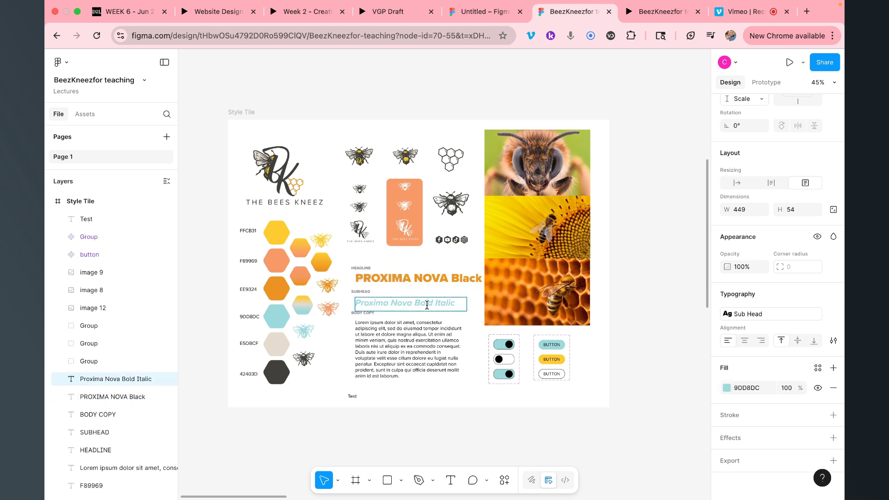
pyautogui.doubleClick(426, 305)
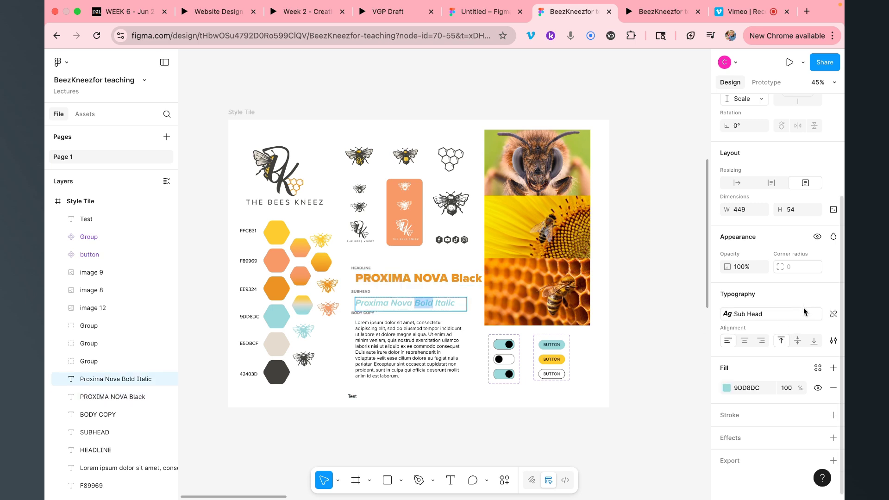
pyautogui.click(779, 315)
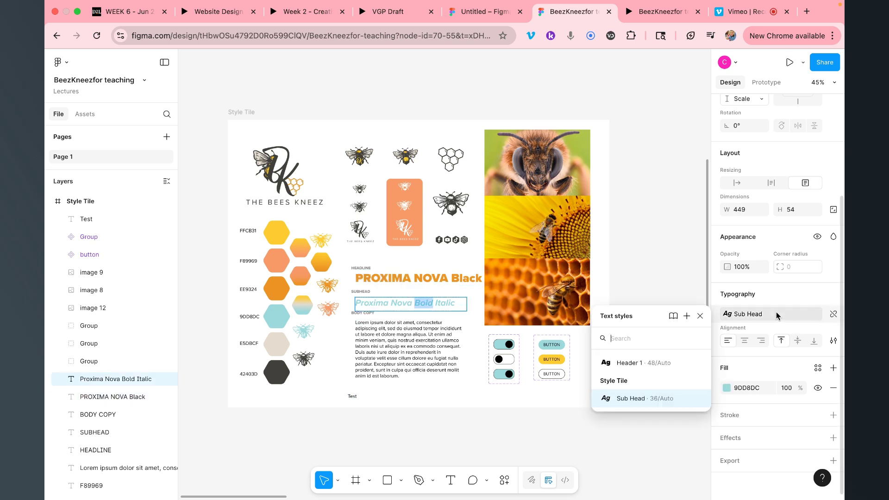
pyautogui.click(687, 316)
pyautogui.click(535, 411)
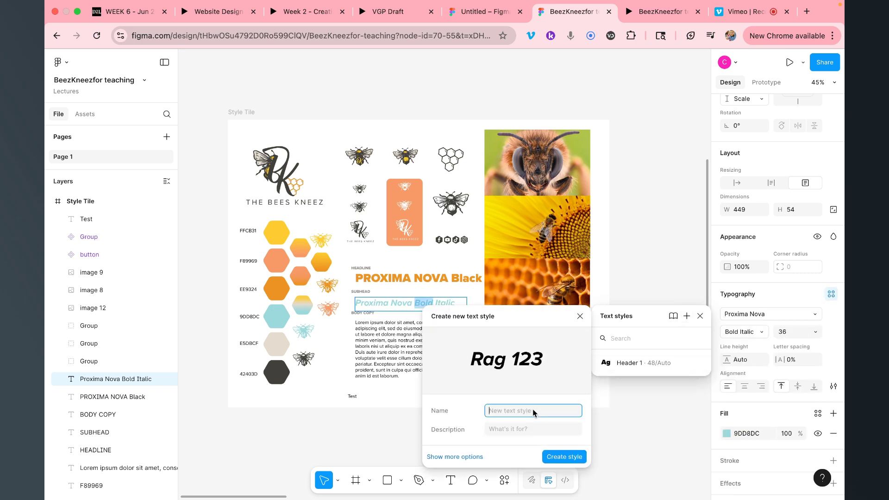
pyautogui.write('Sub Head')
pyautogui.click(579, 459)
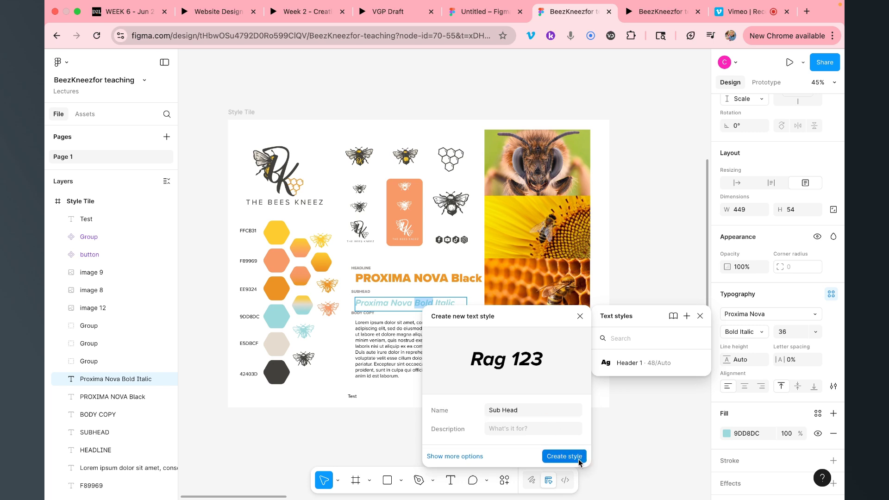
pyautogui.click(355, 398)
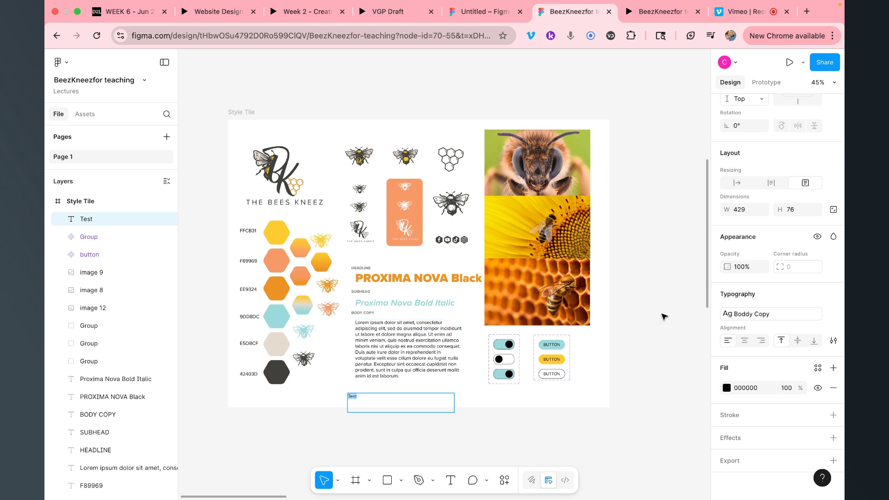
# Apply Header 1 to the Test text and inspect the Header 1 style's detailed typography options
pyautogui.click(800, 317)
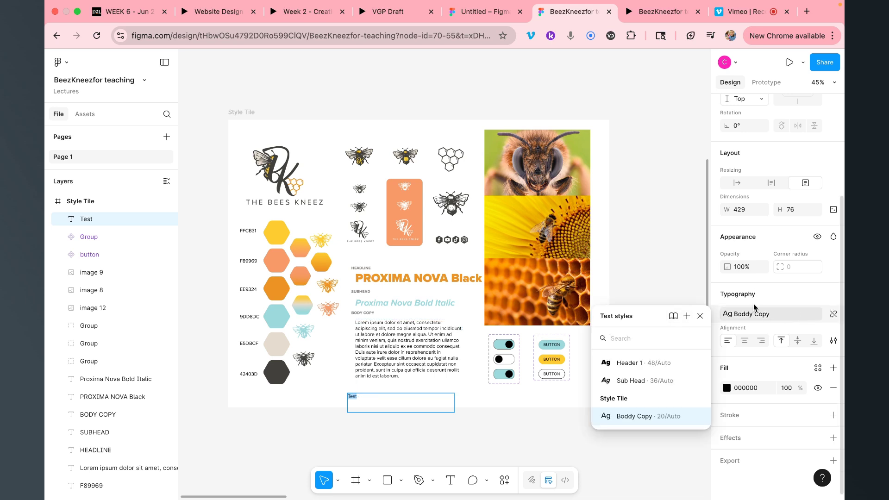
pyautogui.click(657, 363)
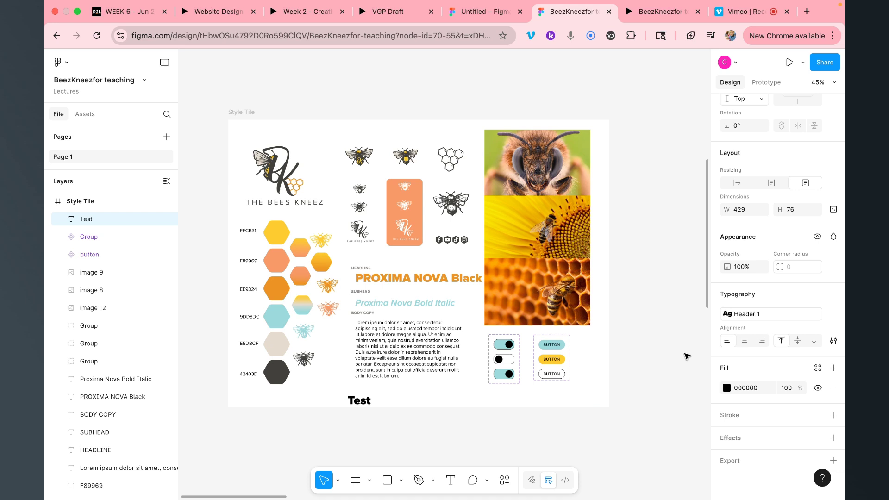
pyautogui.click(743, 315)
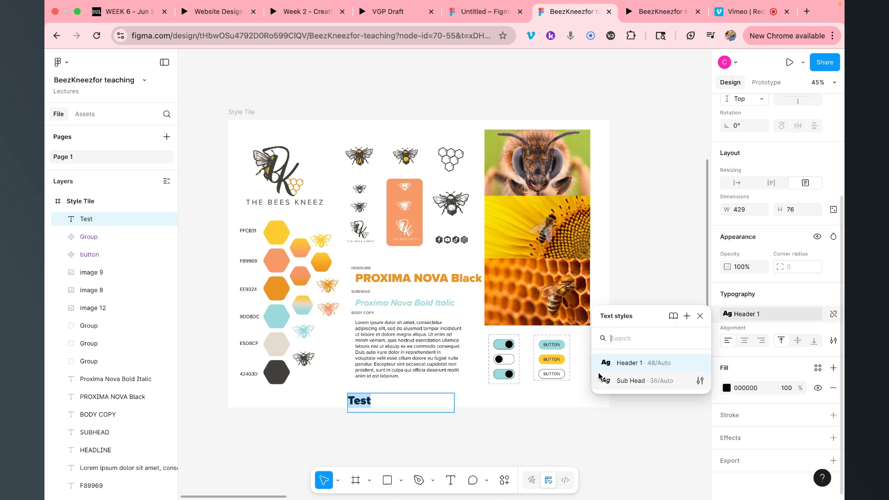
pyautogui.click(700, 364)
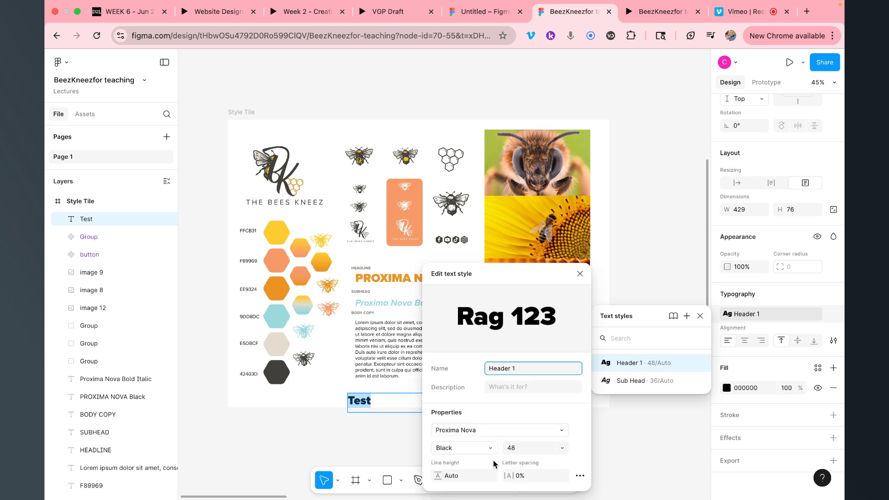
pyautogui.click(579, 476)
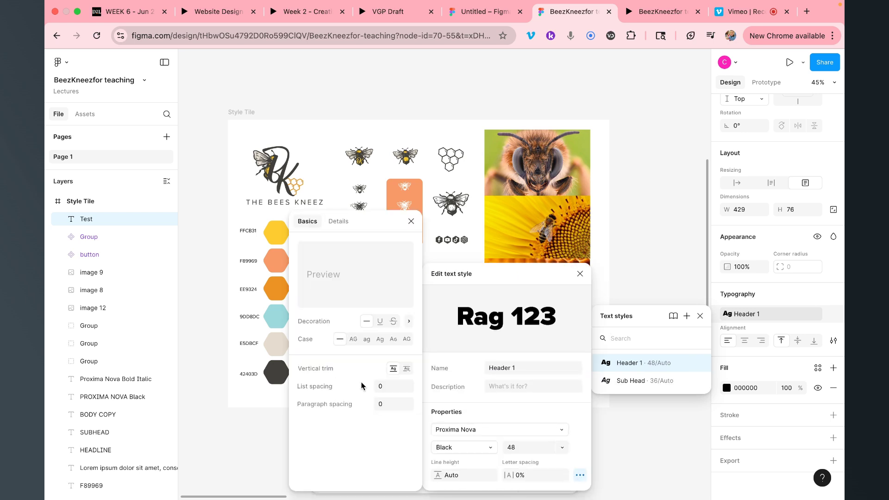
pyautogui.click(340, 222)
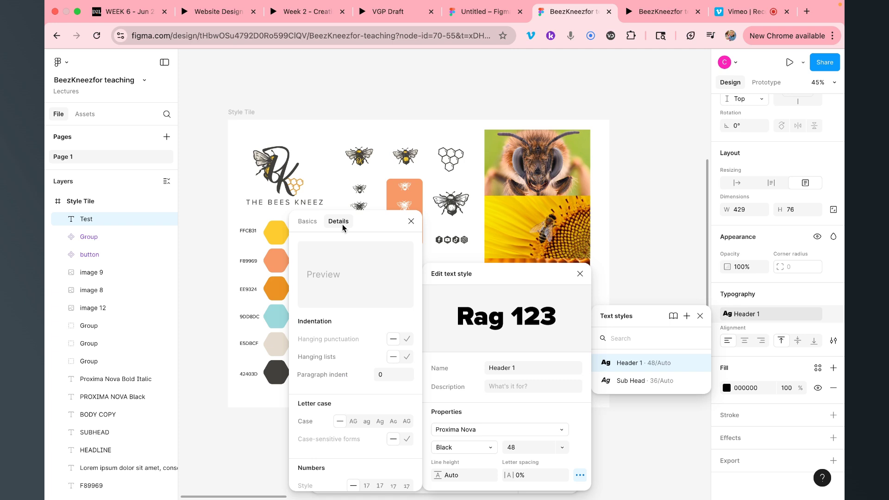
# Close the Header 1 style editor and delete the Test text box
pyautogui.scroll(-3, 336, 335)
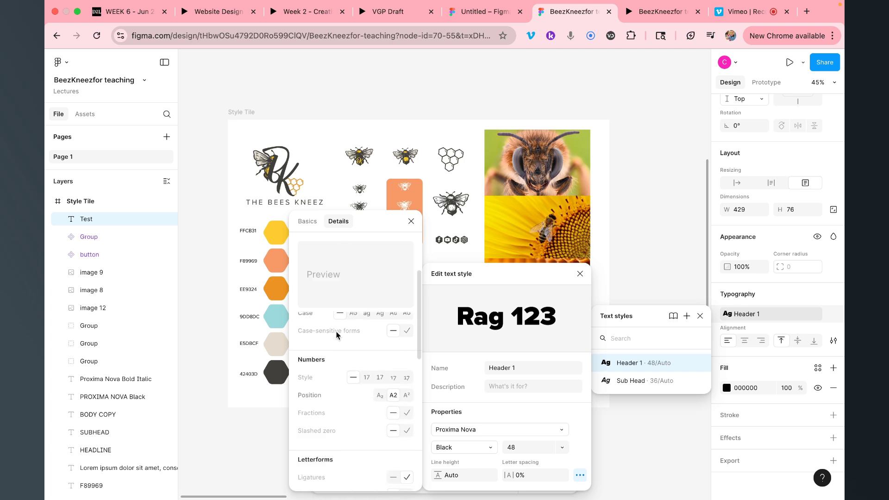
pyautogui.scroll(-5, 337, 336)
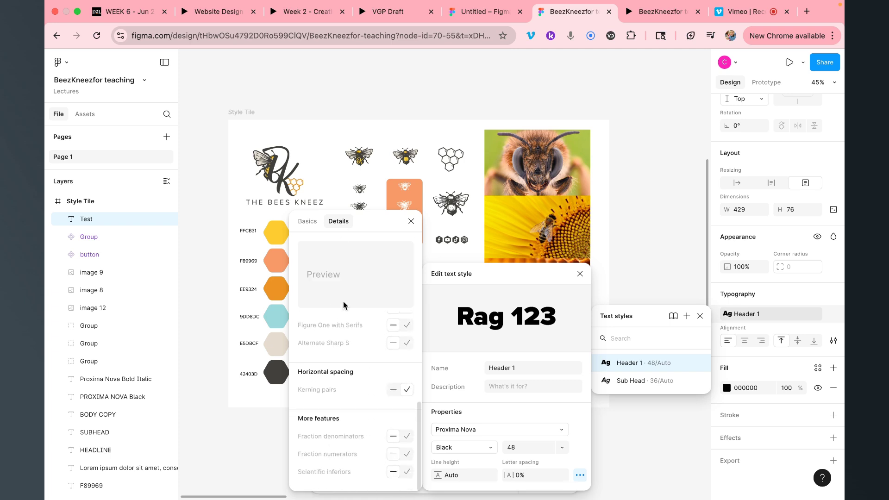
pyautogui.click(411, 221)
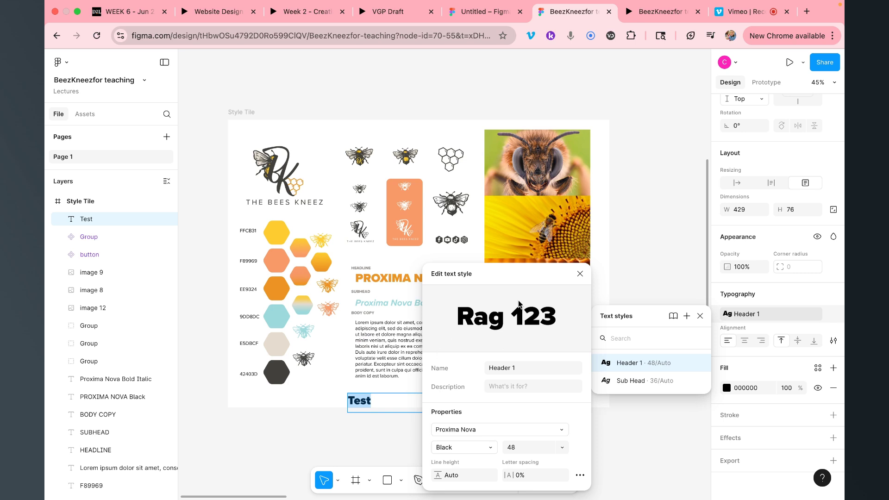
pyautogui.click(579, 274)
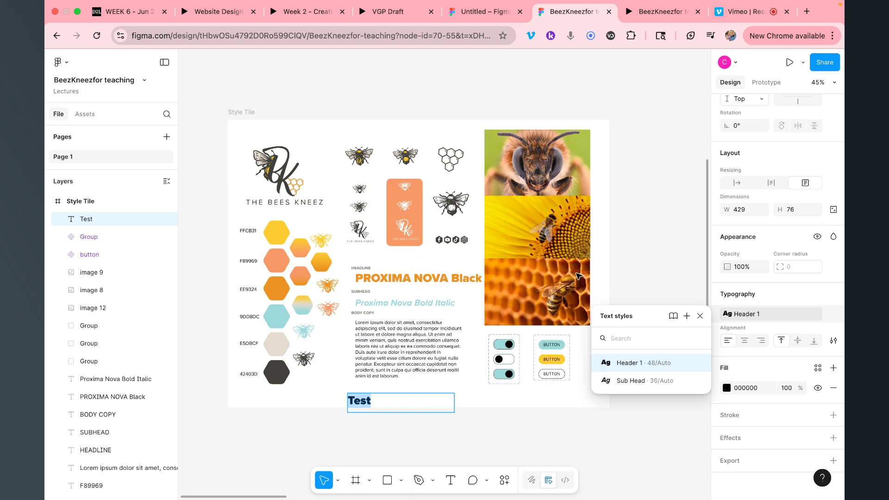
pyautogui.click(701, 316)
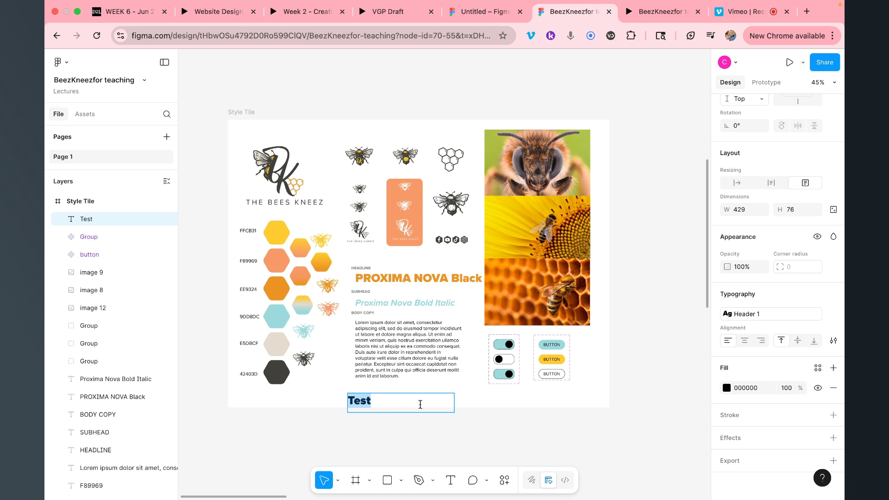
pyautogui.press('Escape')
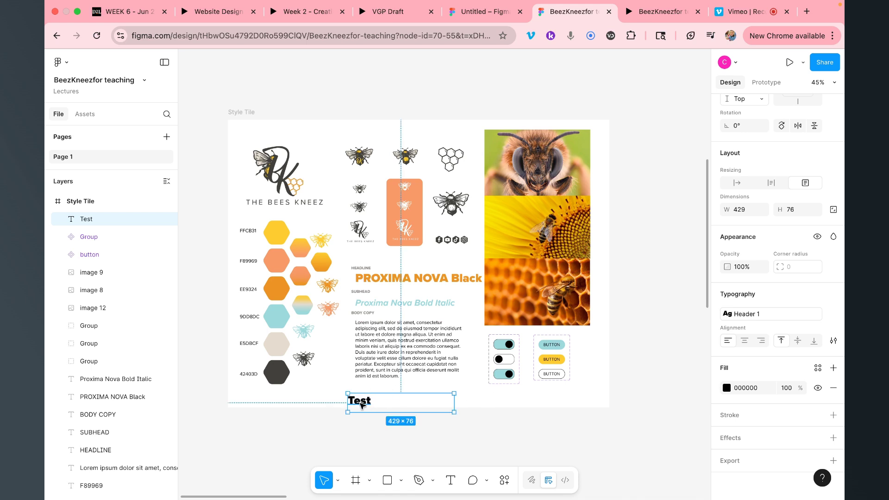
pyautogui.press('Delete')
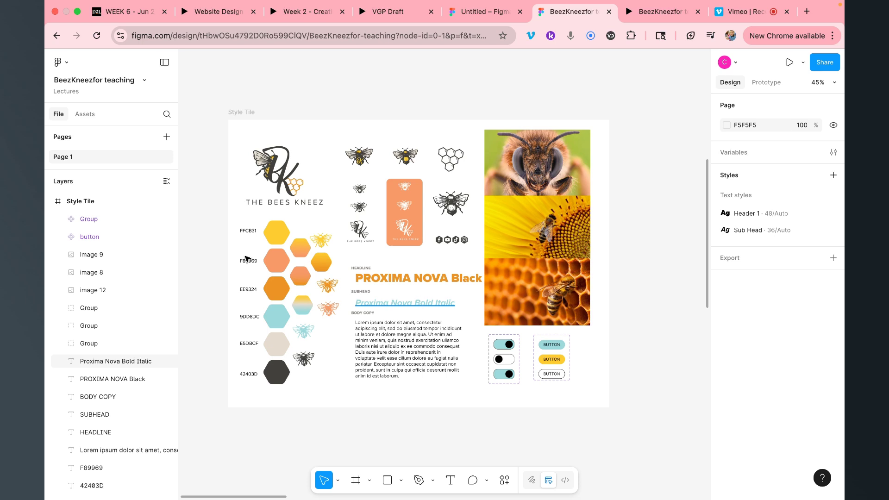
pyautogui.click(276, 231)
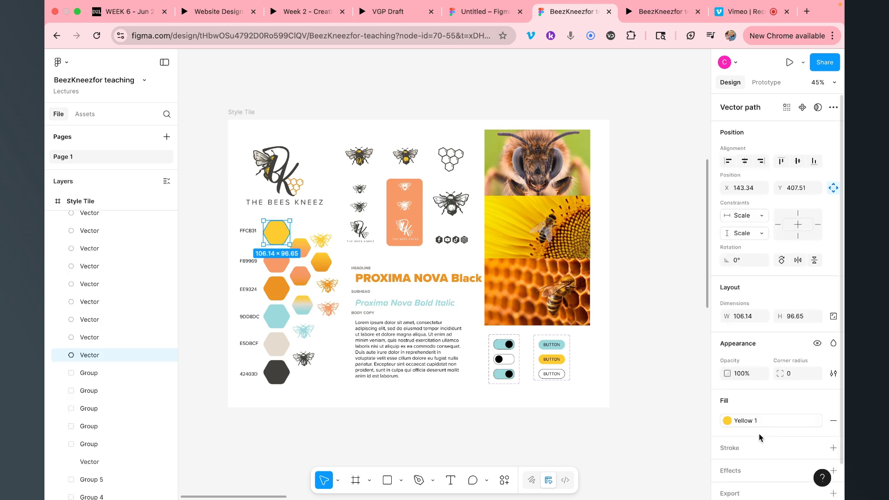
pyautogui.click(790, 422)
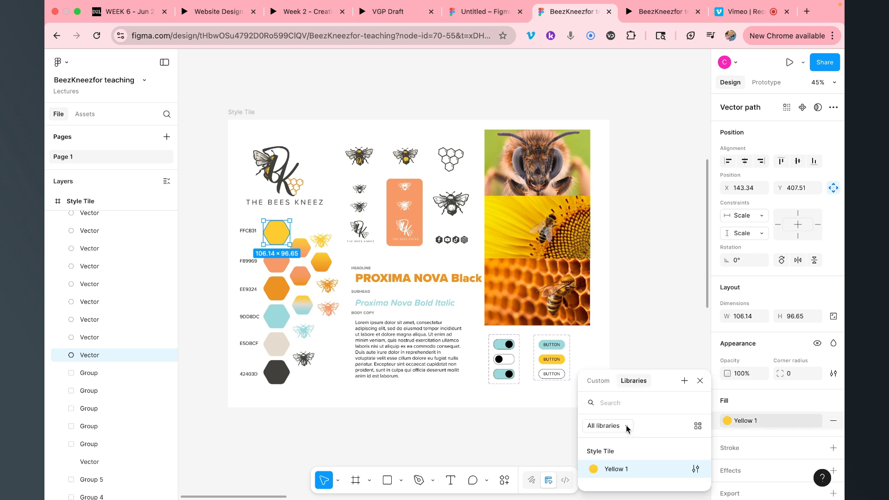
pyautogui.click(694, 469)
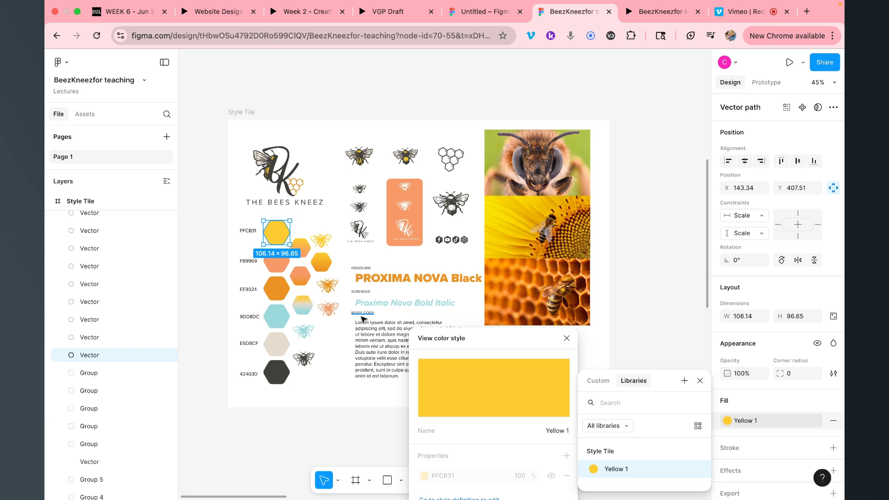
pyautogui.click(276, 260)
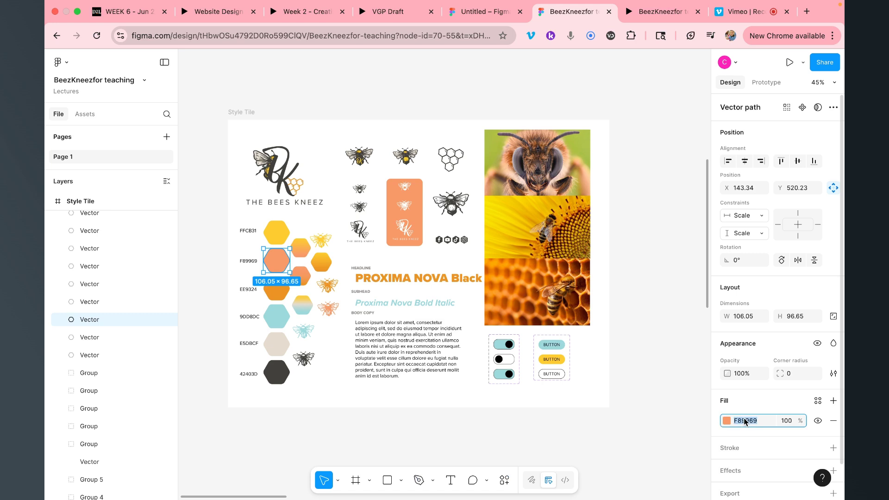
pyautogui.click(833, 401)
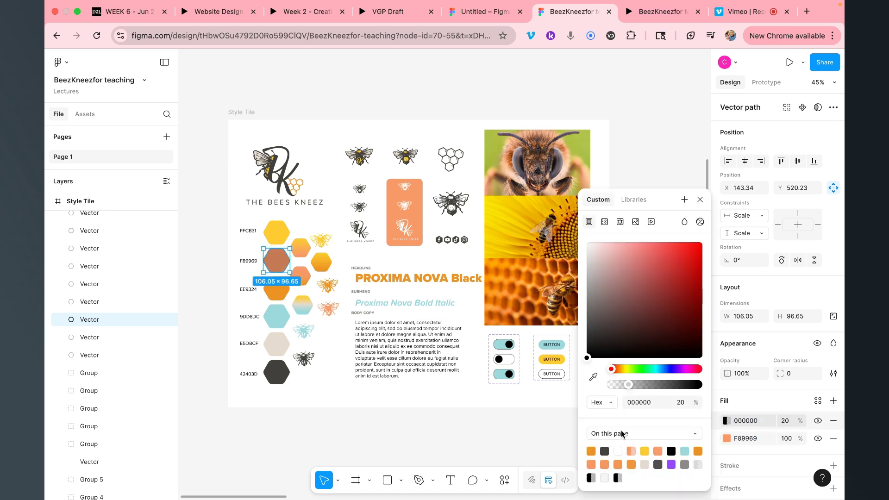
pyautogui.press('super+z')
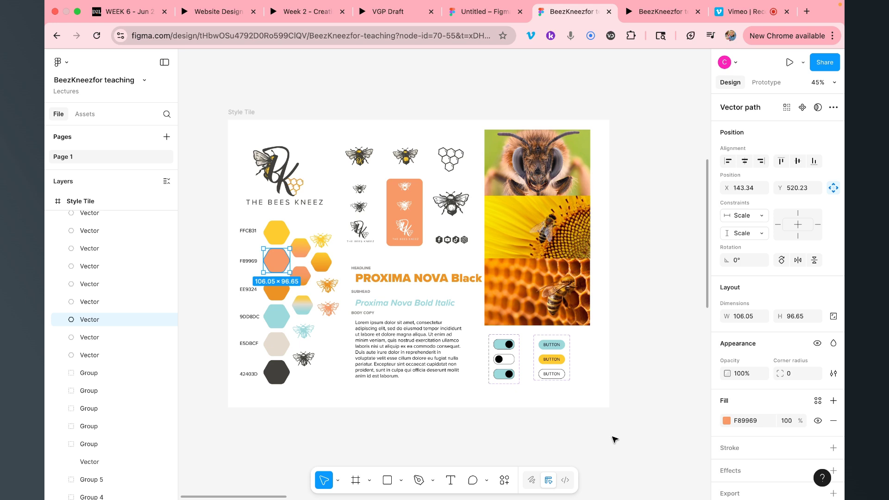
pyautogui.click(686, 439)
pyautogui.click(277, 260)
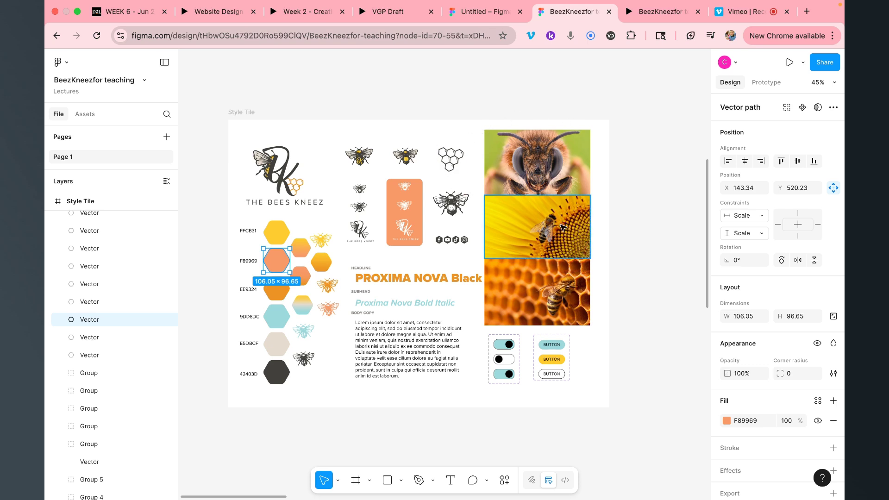
# Return to the Untitled file showing the Home wireframe's Navigation-to-Footer bands
pyautogui.click(483, 12)
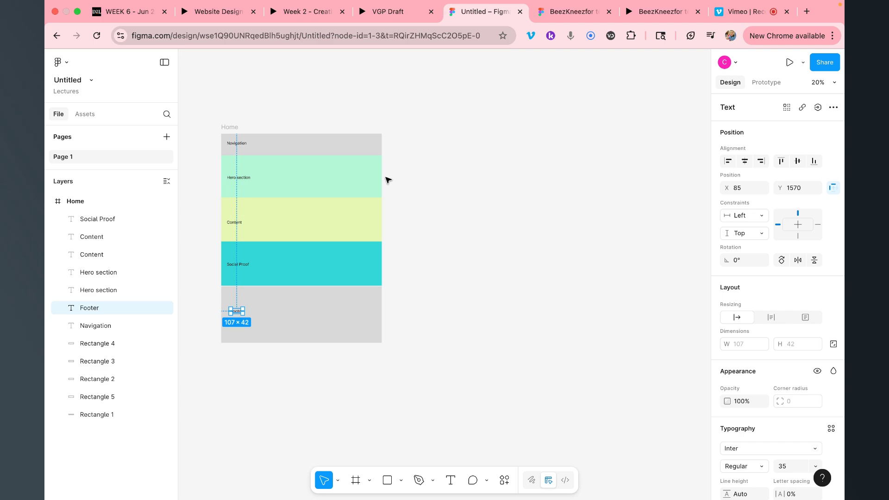
# Present the BeezKneez home page frame as a clickable prototype
pyautogui.click(560, 13)
pyautogui.scroll(-3, 418, 255)
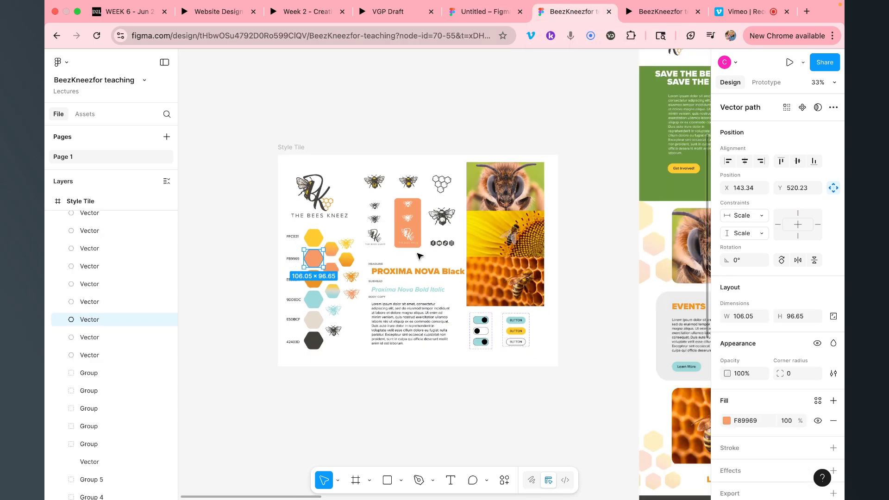
pyautogui.scroll(-5, 419, 256)
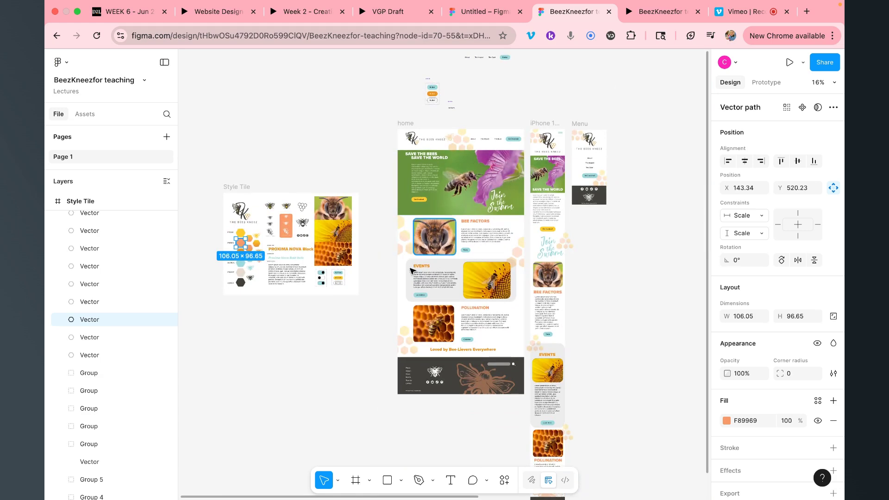
pyautogui.click(404, 124)
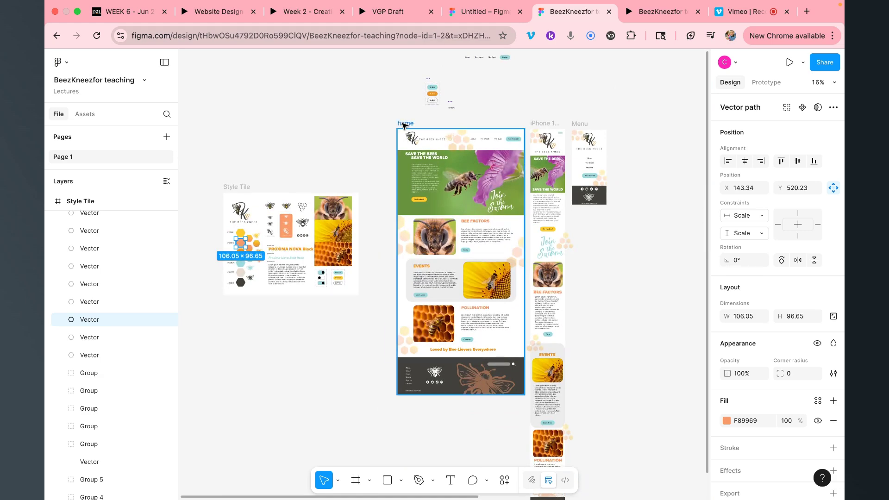
pyautogui.click(790, 62)
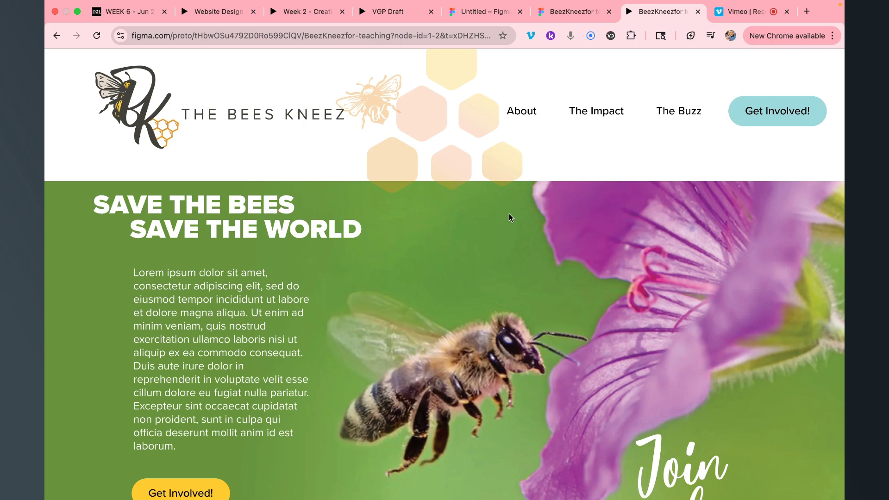
pyautogui.scroll(-15, 509, 214)
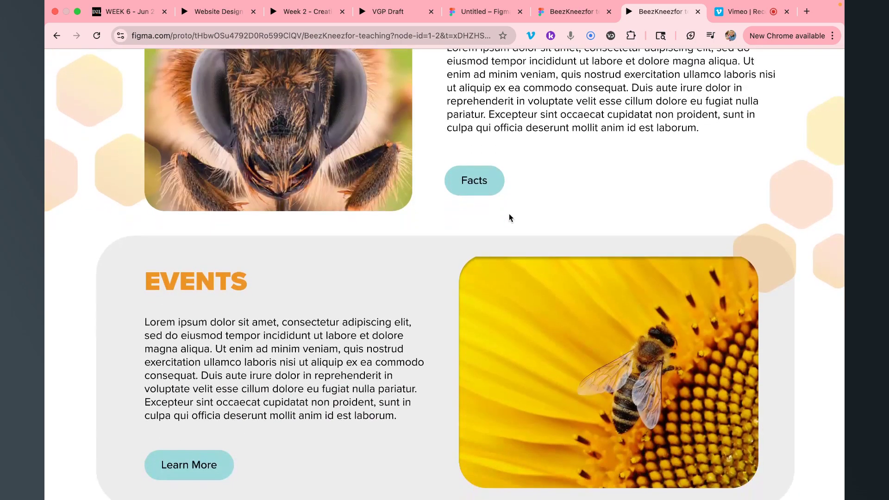
pyautogui.scroll(15, 509, 214)
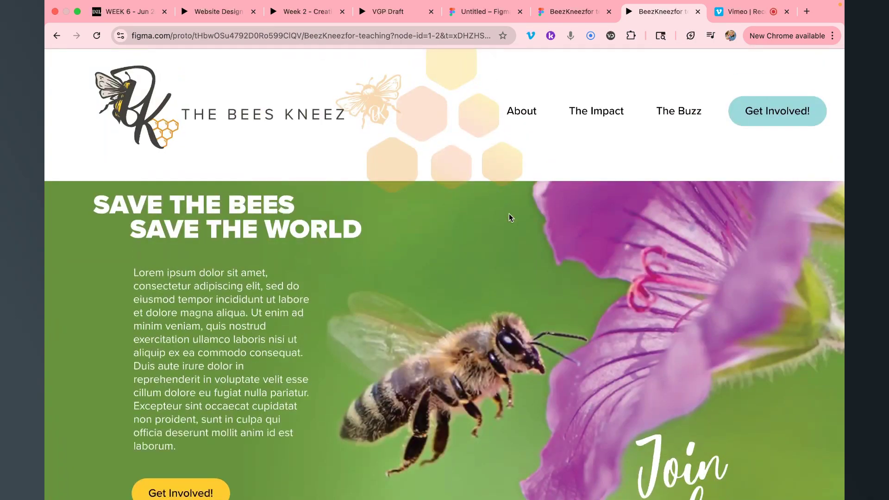
pyautogui.scroll(-1, 509, 213)
pyautogui.moveTo(350, 72)
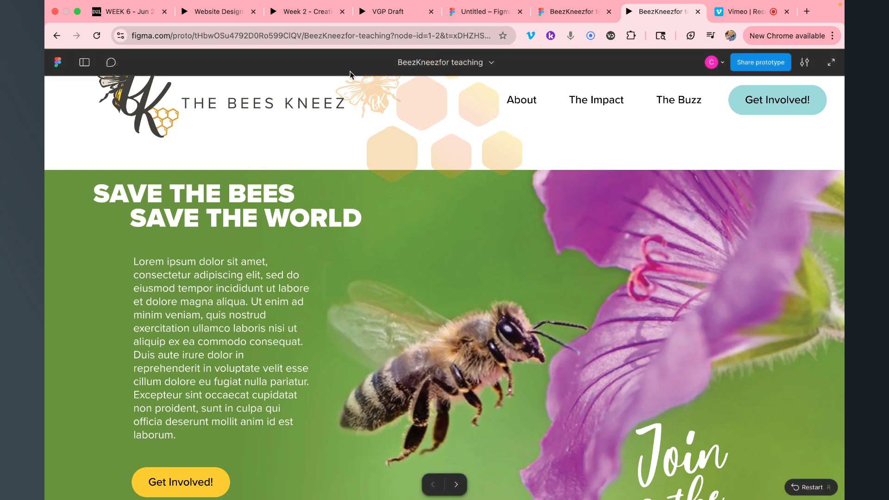
pyautogui.scroll(-3, 385, 252)
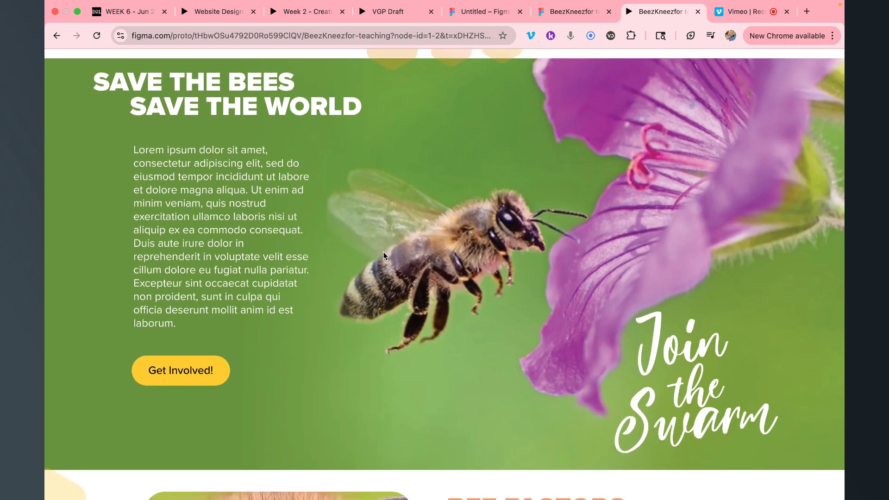
pyautogui.scroll(-1, 383, 256)
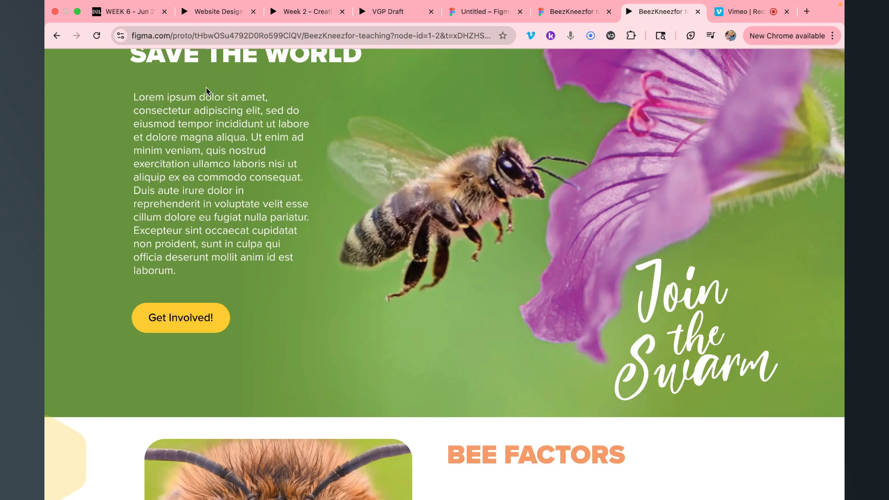
pyautogui.scroll(-5, 206, 88)
pyautogui.scroll(-14, 206, 89)
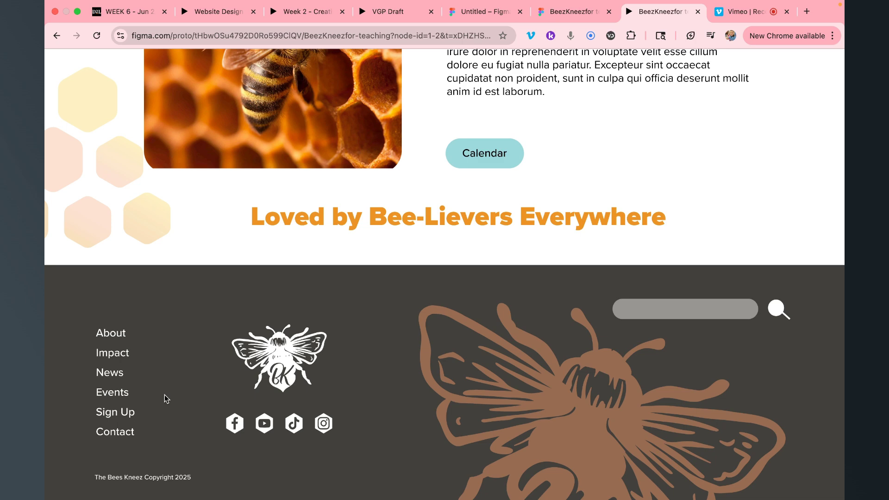
pyautogui.scroll(10, 165, 395)
pyautogui.scroll(10, 165, 395)
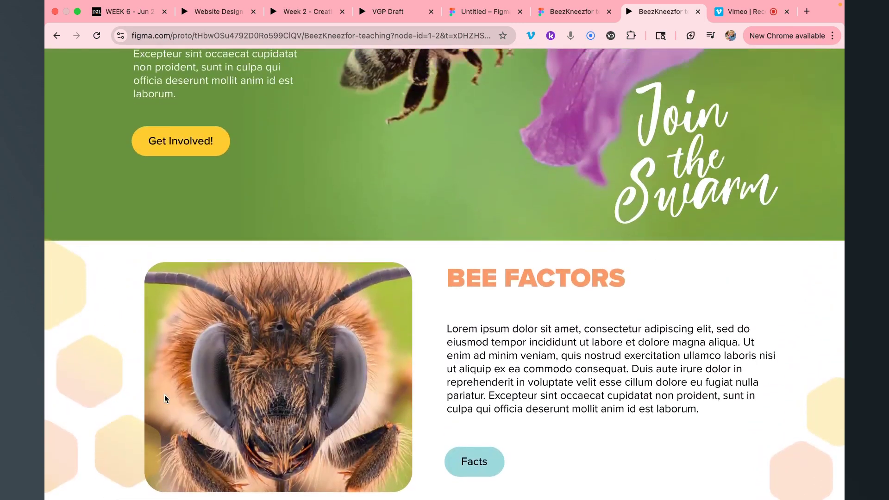
pyautogui.scroll(2, 165, 395)
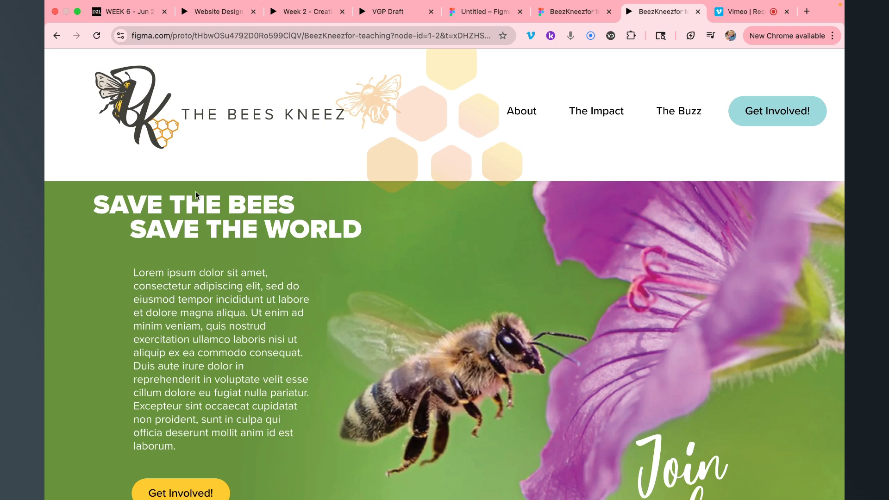
# Follow the prototype's About, The Impact and The Buzz links, scrolling through The Buzz page
pyautogui.click(522, 116)
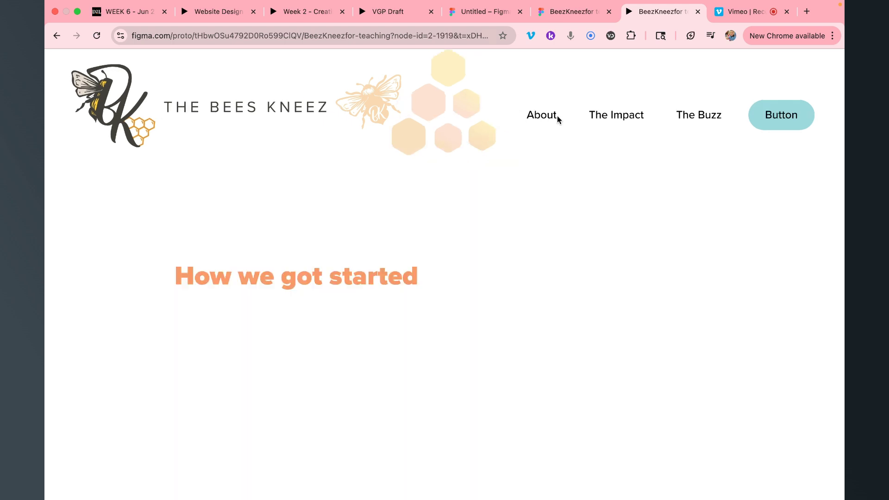
pyautogui.click(607, 118)
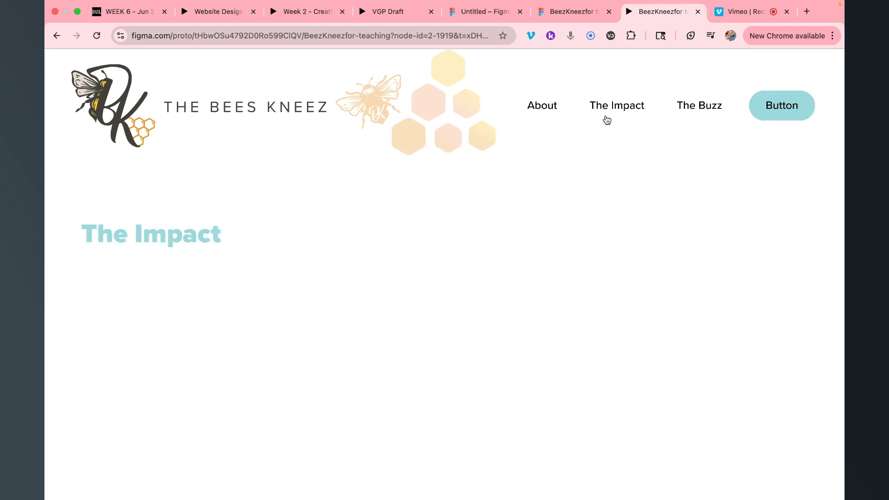
pyautogui.click(700, 113)
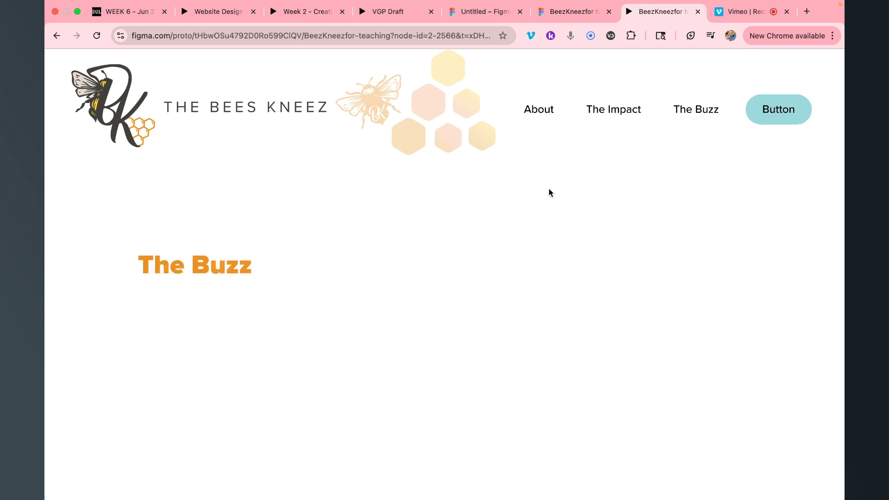
pyautogui.scroll(-10, 518, 121)
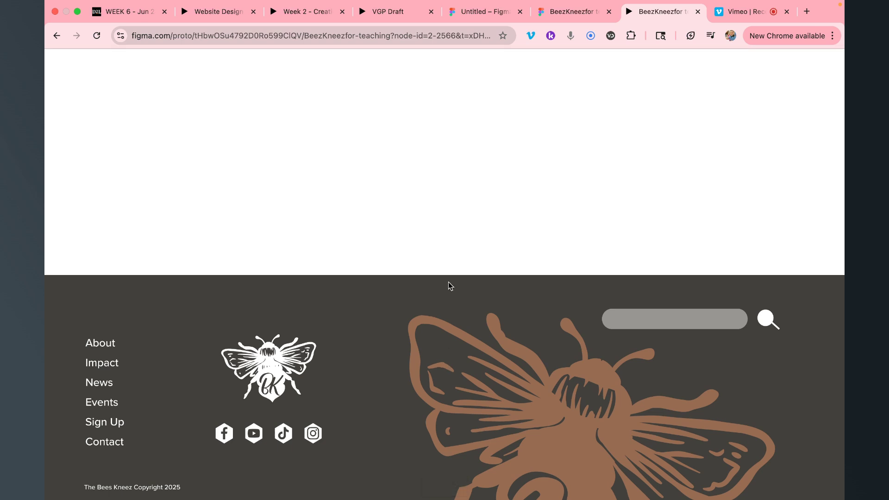
pyautogui.scroll(10, 448, 281)
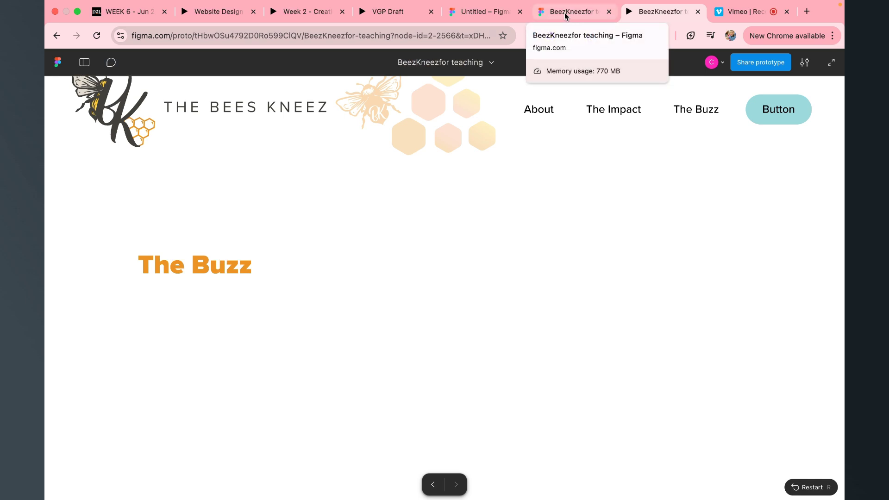
pyautogui.click(582, 15)
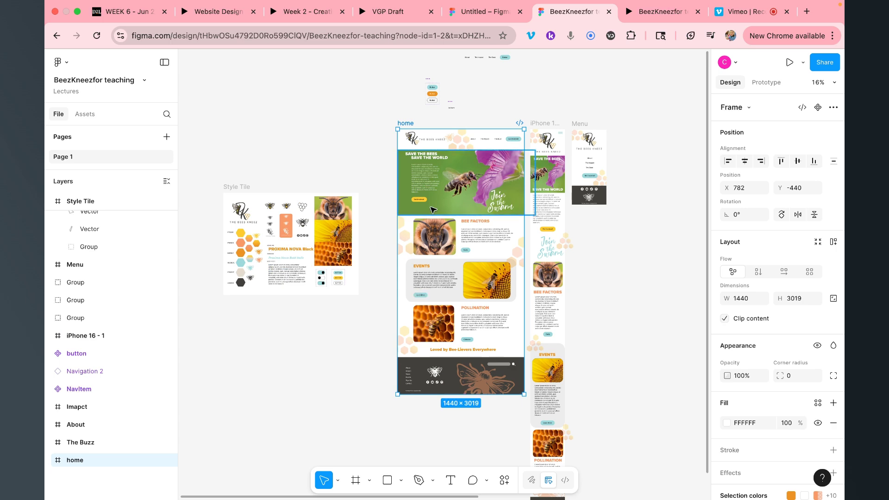
pyautogui.scroll(3, 428, 182)
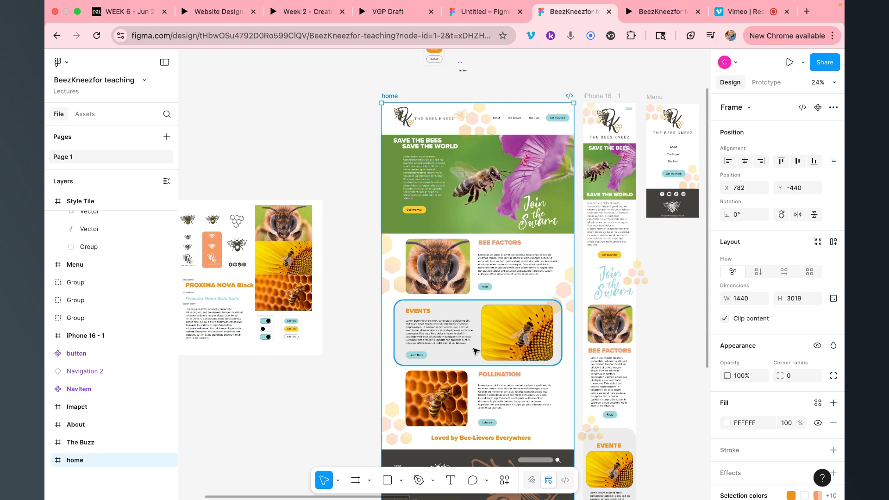
pyautogui.scroll(-3, 474, 350)
pyautogui.hscroll(-1, 475, 351)
pyautogui.hscroll(-3, 474, 351)
pyautogui.scroll(1, 474, 351)
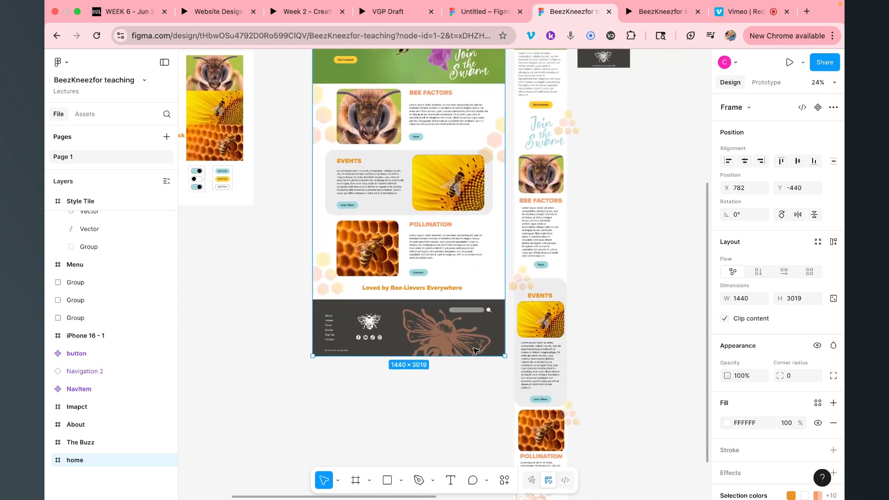
pyautogui.scroll(3, 474, 350)
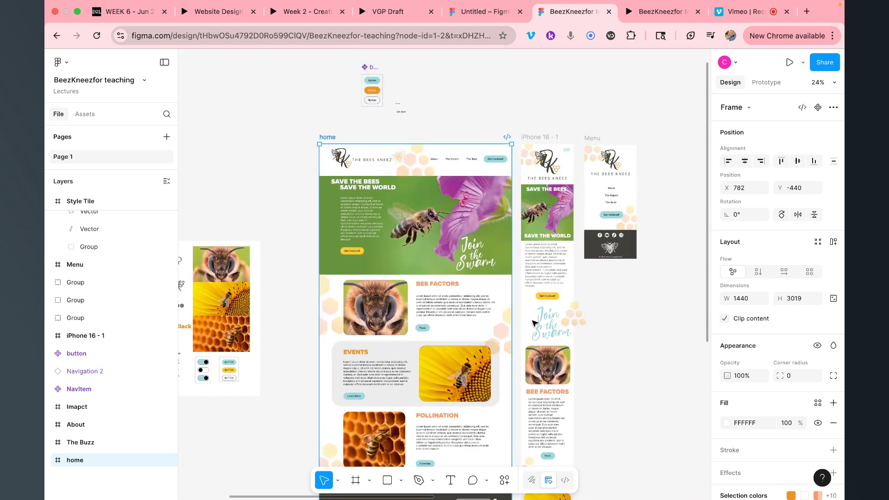
pyautogui.scroll(-3, 534, 322)
pyautogui.scroll(-5, 534, 323)
pyautogui.scroll(10, 535, 323)
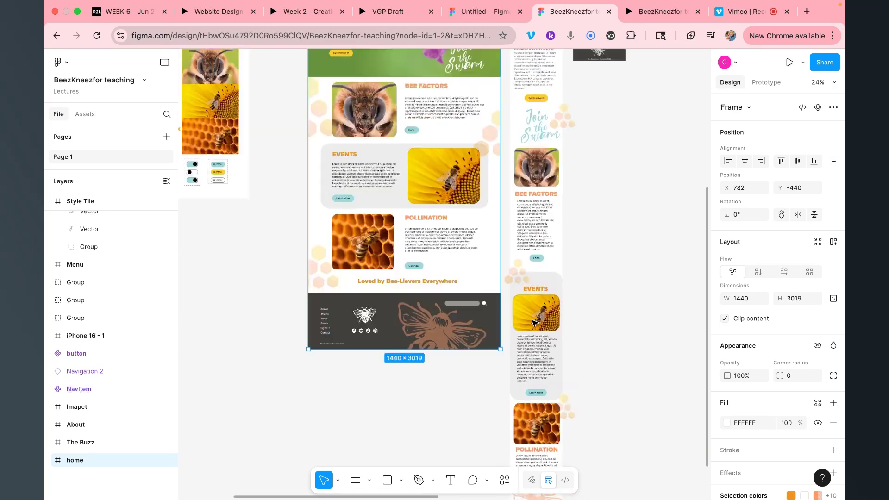
pyautogui.scroll(1, 535, 323)
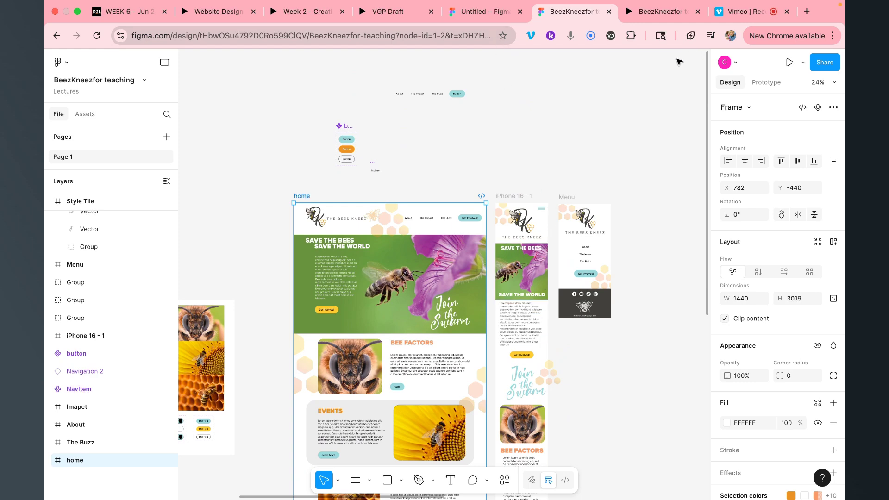
pyautogui.scroll(-5, 536, 143)
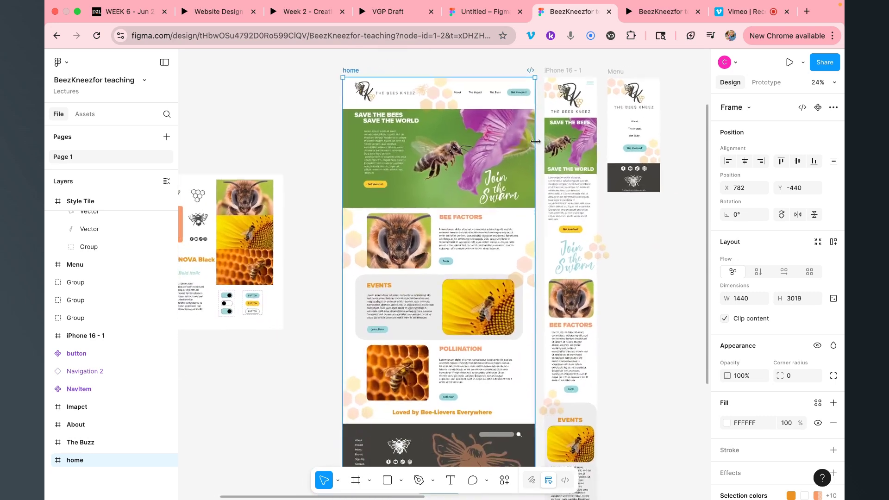
pyautogui.scroll(-5, 536, 142)
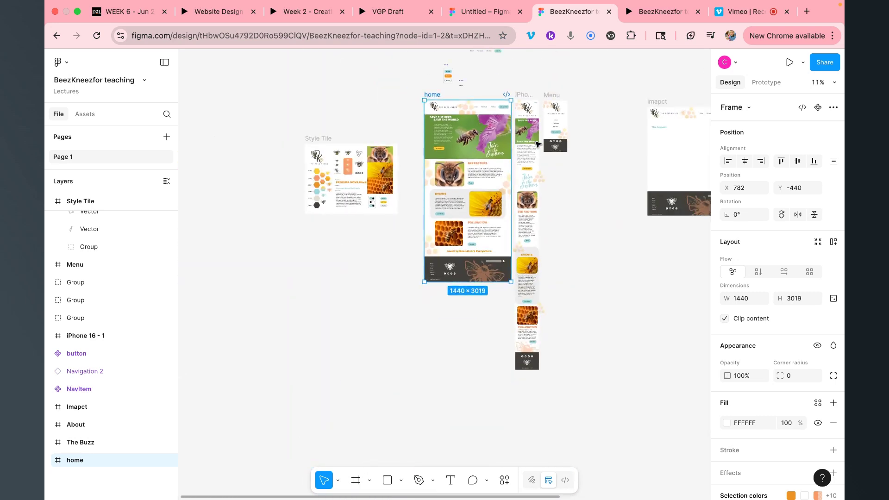
pyautogui.hscroll(8, 506, 149)
pyautogui.scroll(4, 507, 151)
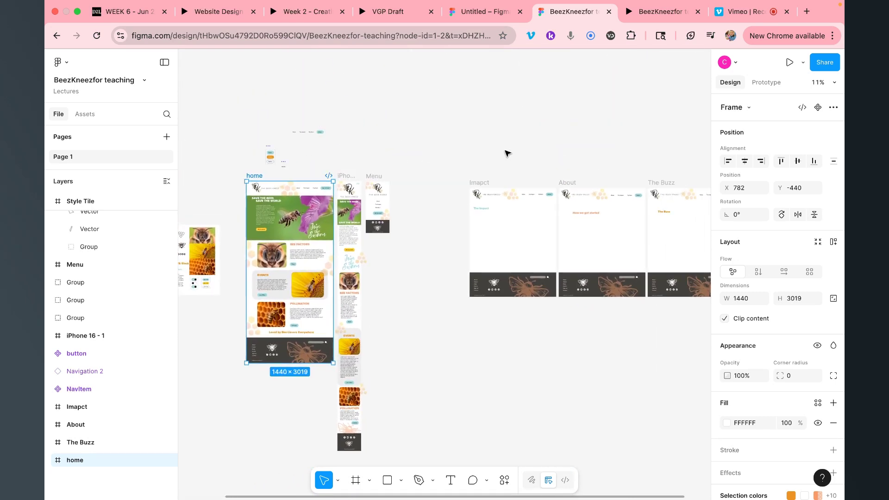
pyautogui.scroll(-2, 507, 153)
pyautogui.hscroll(3, 507, 153)
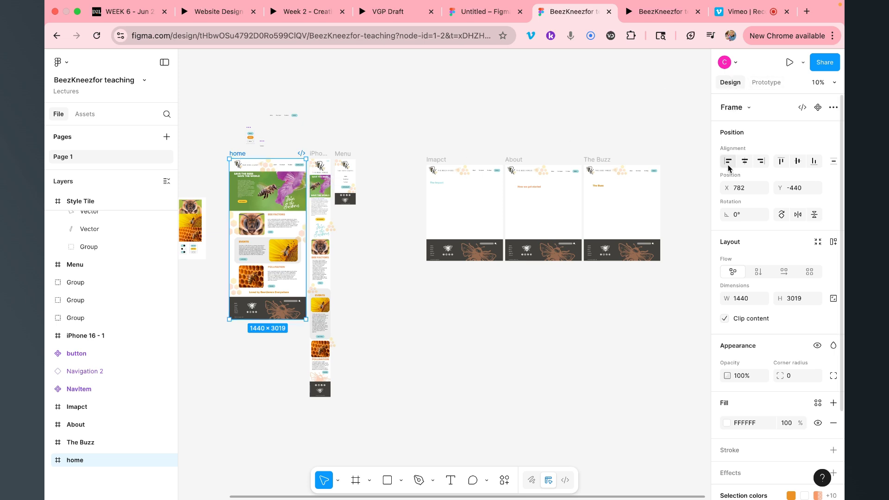
# Display the prototype connection arrows between the BeezKneez pages
pyautogui.click(767, 83)
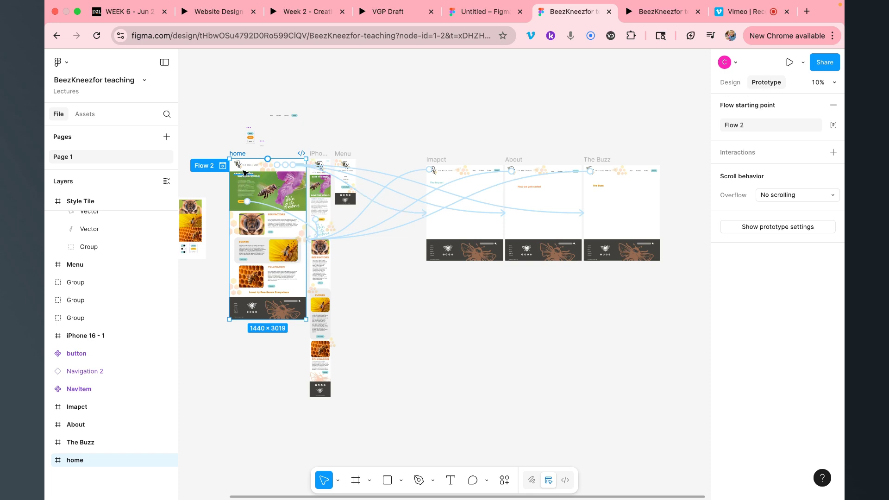
pyautogui.scroll(5, 281, 169)
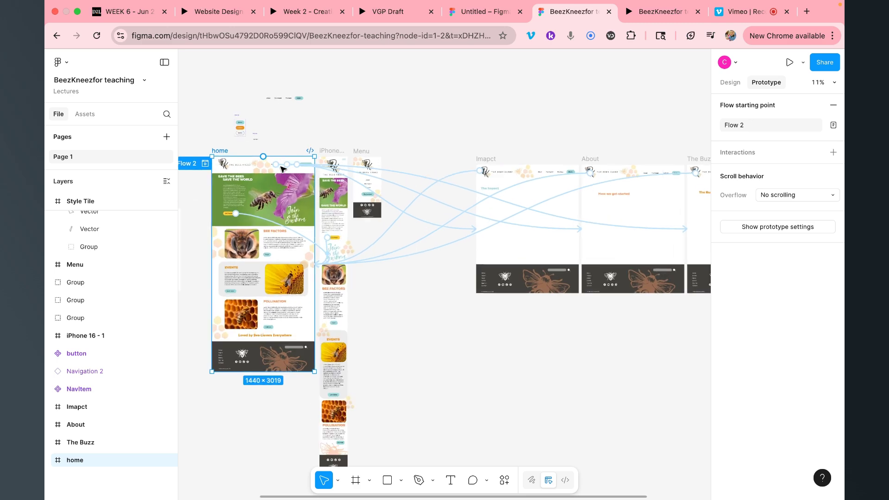
pyautogui.scroll(6, 280, 179)
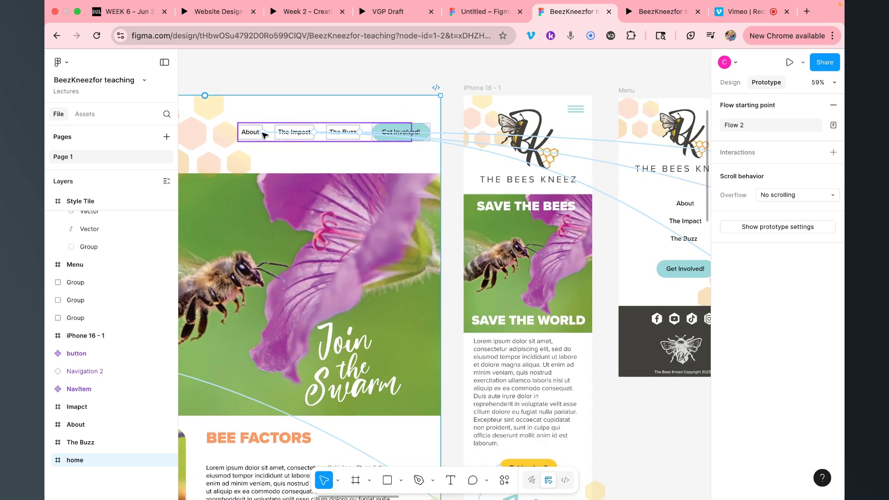
pyautogui.scroll(-6, 263, 134)
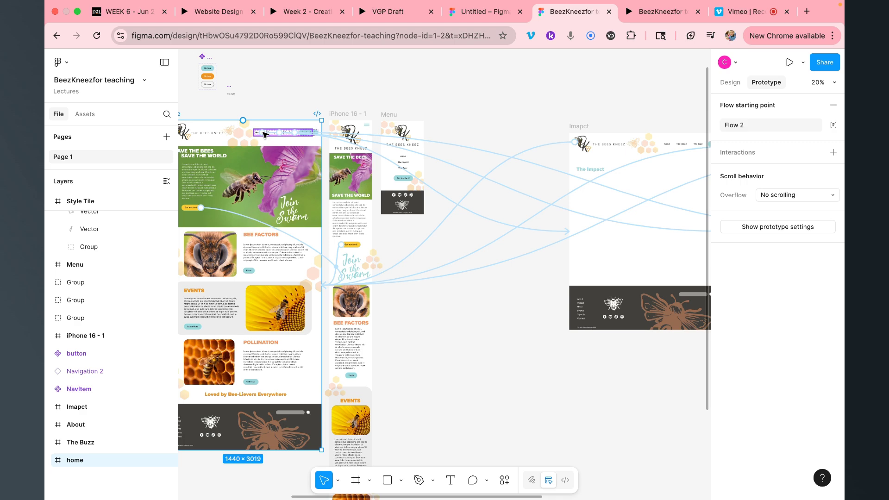
pyautogui.scroll(5, 264, 134)
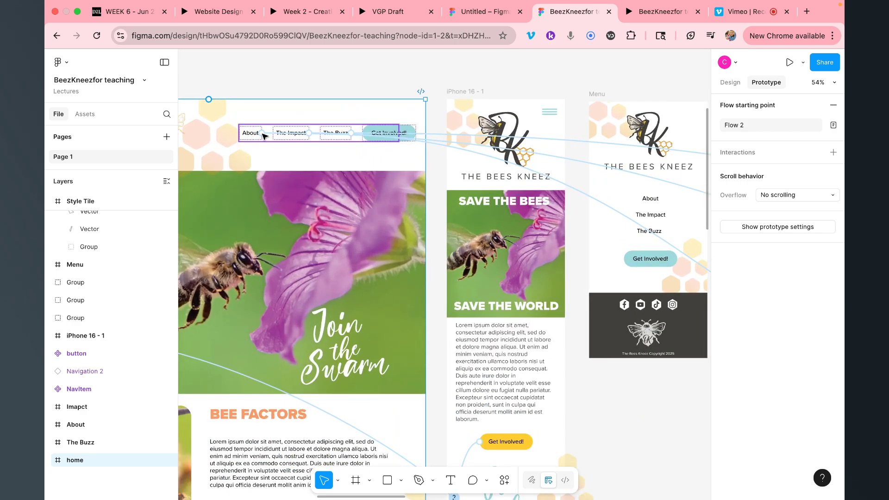
# Inspect the interactions of the About nav link, the home page button and the footer links
pyautogui.doubleClick(263, 136)
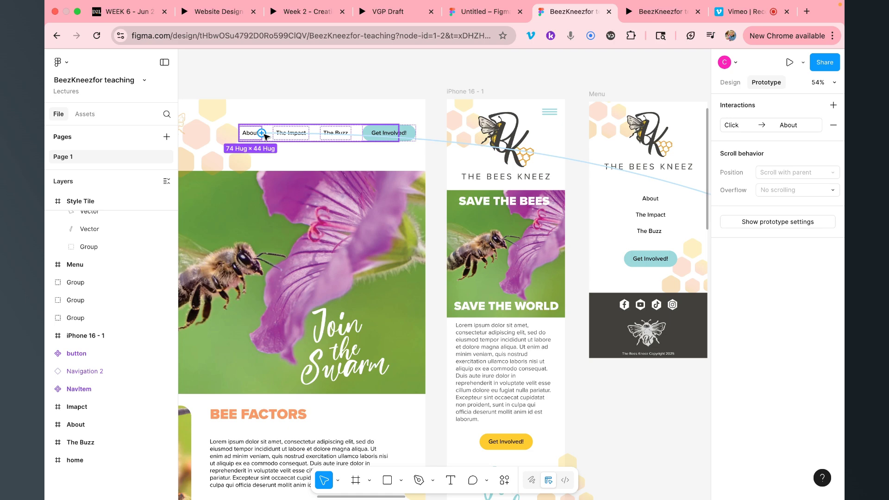
pyautogui.scroll(-10, 266, 136)
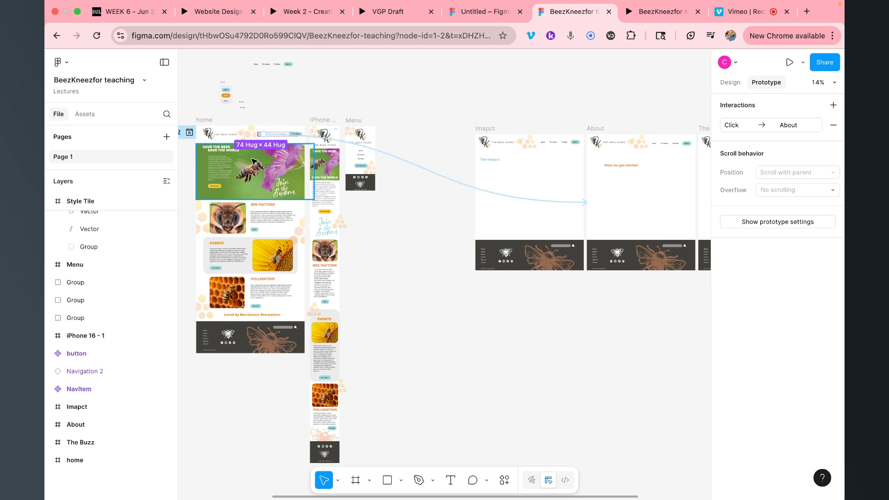
pyautogui.click(214, 188)
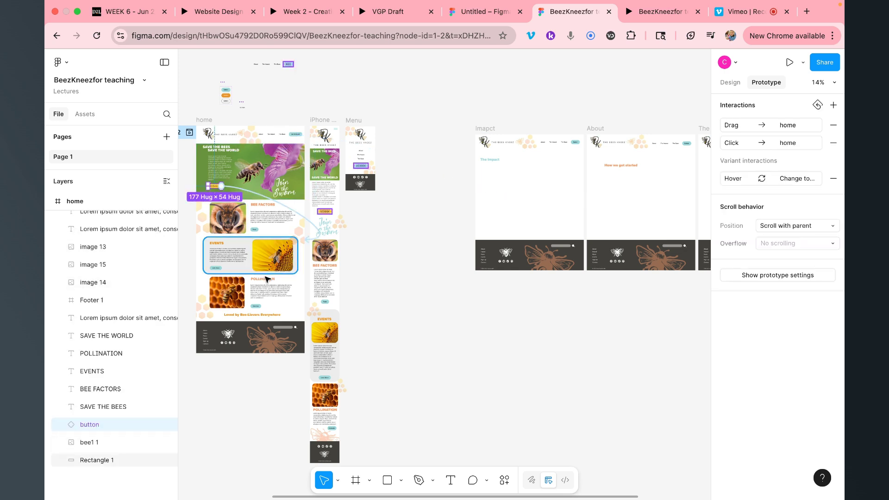
pyautogui.click(206, 340)
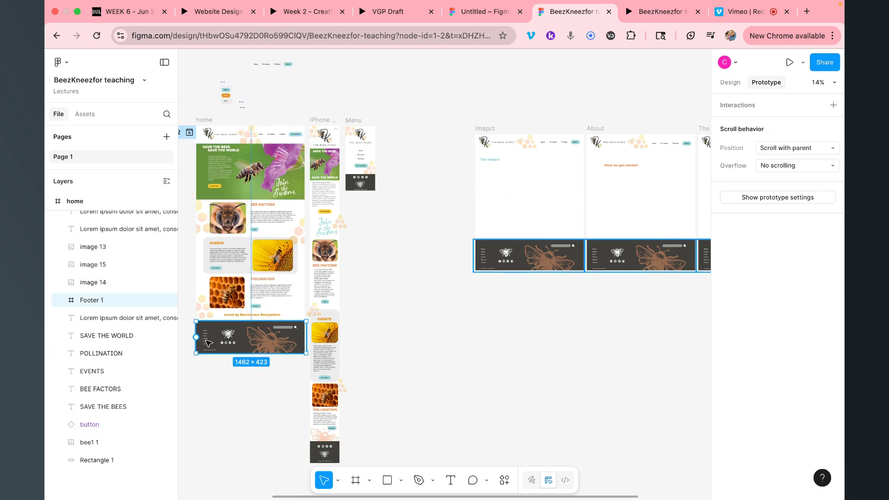
pyautogui.doubleClick(207, 337)
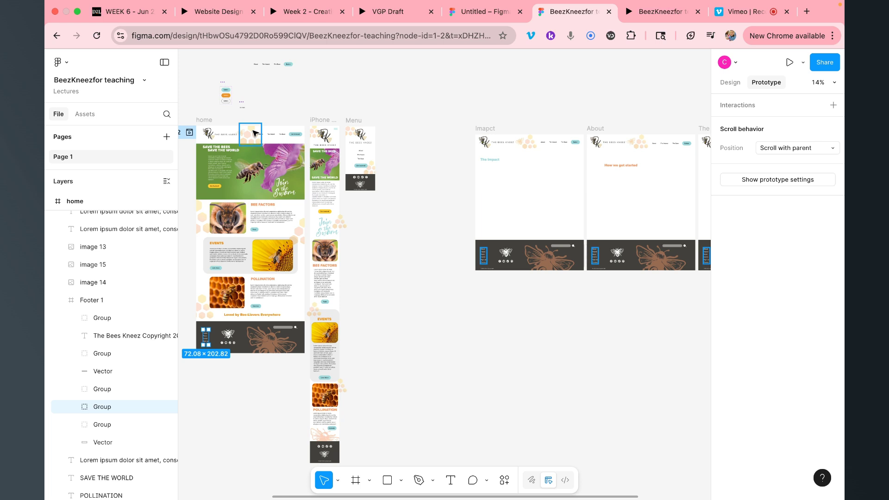
# In the Untitled file, duplicate the Home frame and name the copy 'about'
pyautogui.click(459, 17)
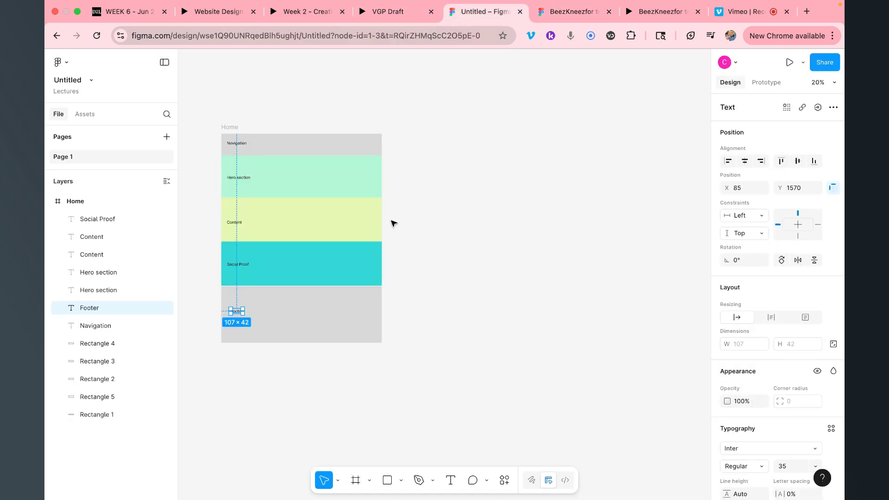
pyautogui.click(234, 129)
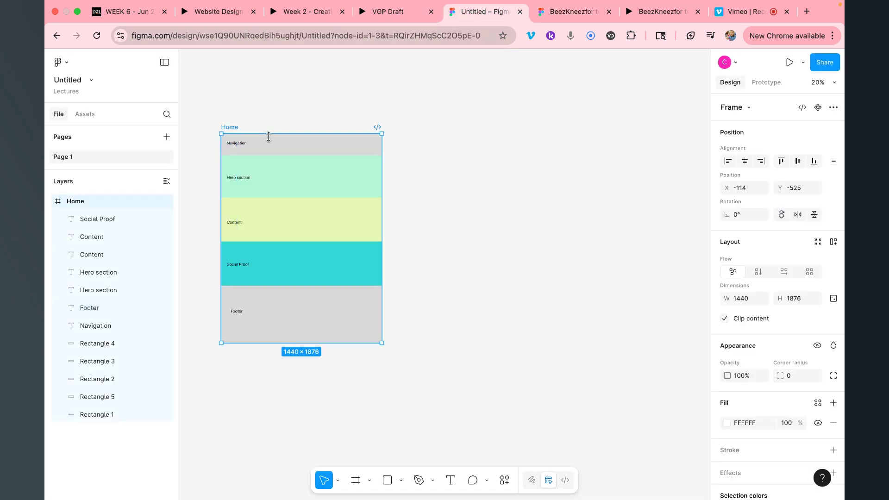
pyautogui.press('super+d')
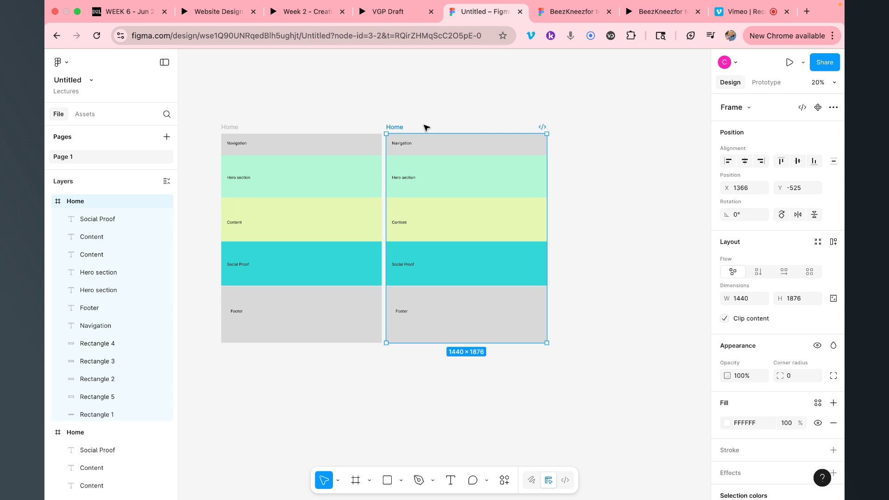
pyautogui.doubleClick(396, 128)
pyautogui.write('about')
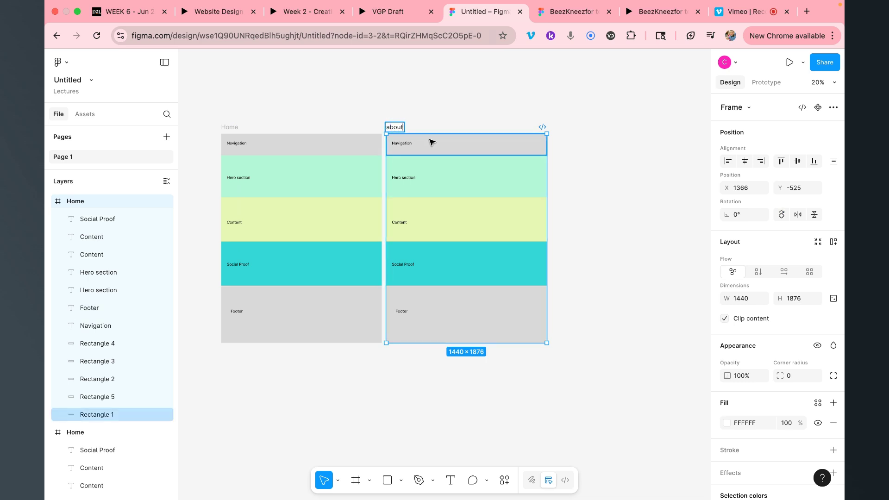
pyautogui.click(609, 220)
# Duplicate the about frame and name the copy 'contact'
pyautogui.click(399, 128)
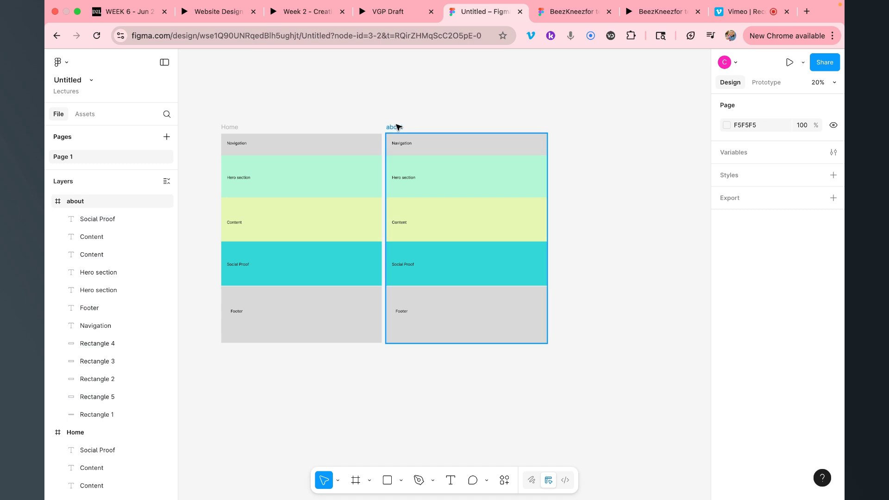
pyautogui.press('super+d')
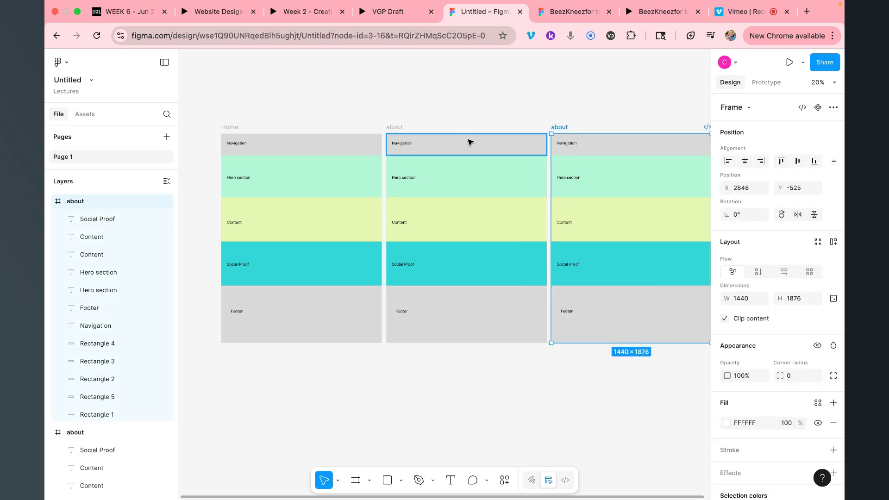
pyautogui.doubleClick(561, 127)
pyautogui.write('contact')
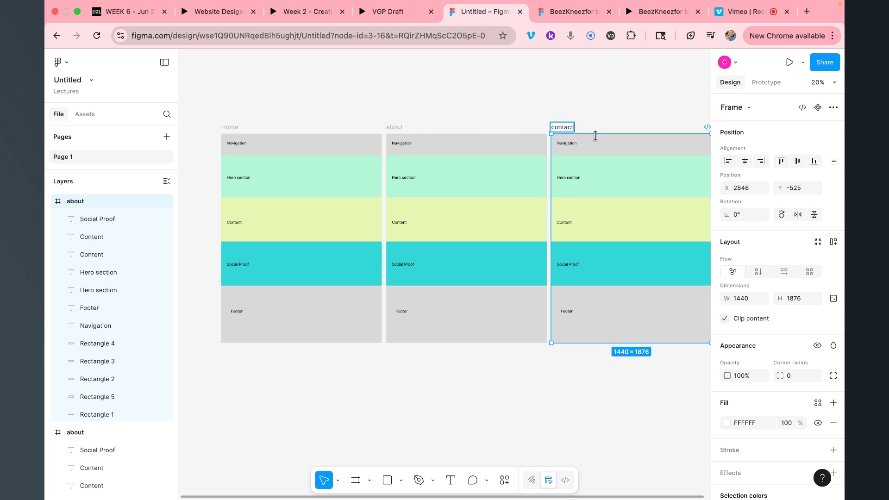
pyautogui.click(614, 115)
# Duplicate the contact frame and begin naming the copy 'get involved'
pyautogui.hscroll(5, 612, 116)
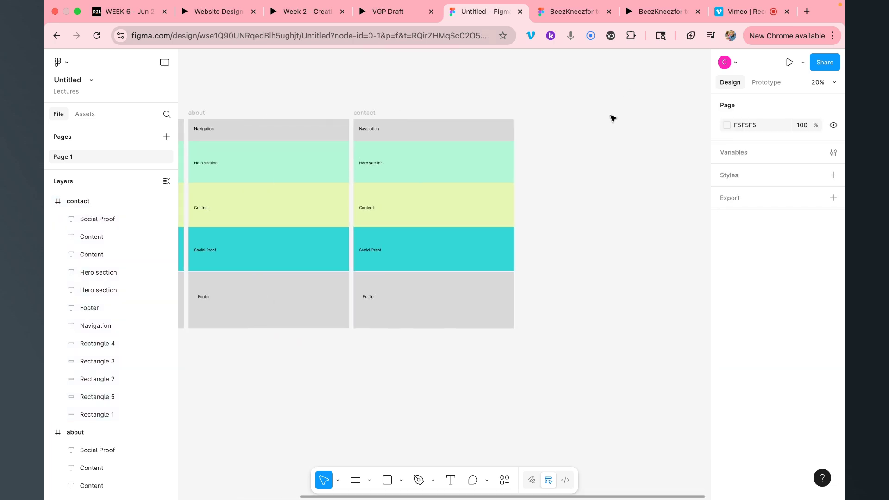
pyautogui.click(365, 113)
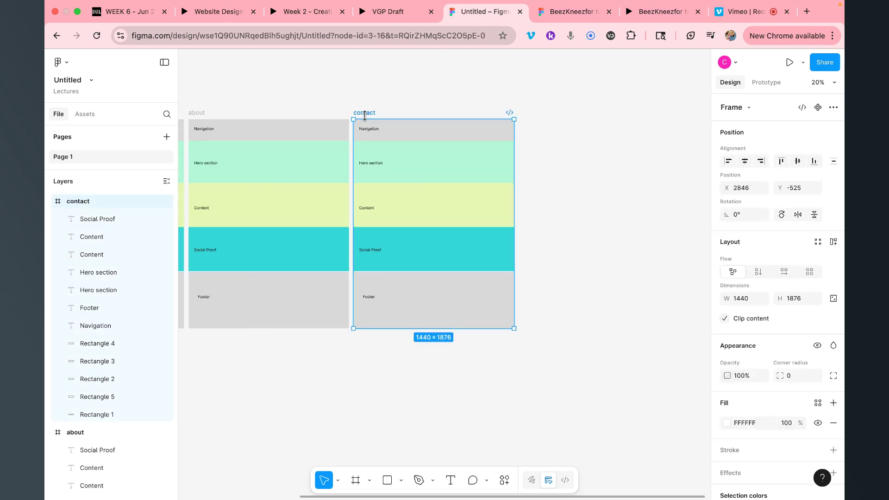
pyautogui.press('super+d')
pyautogui.doubleClick(538, 112)
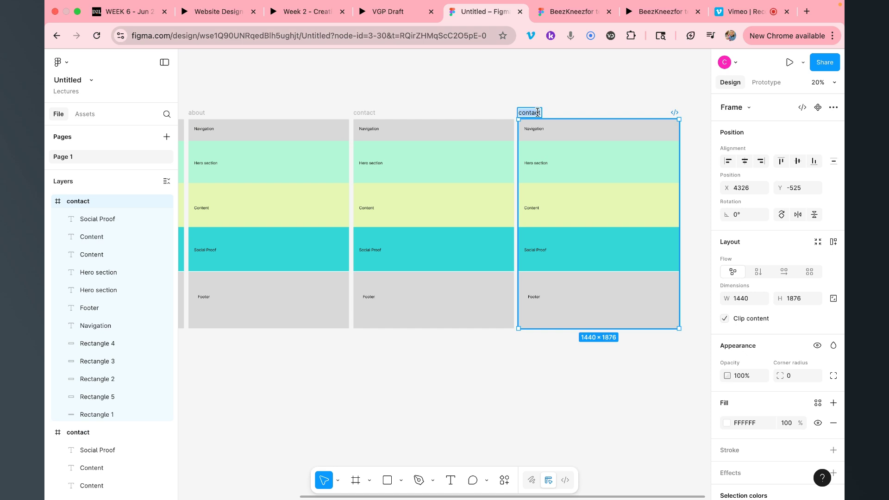
pyautogui.write('get involved')
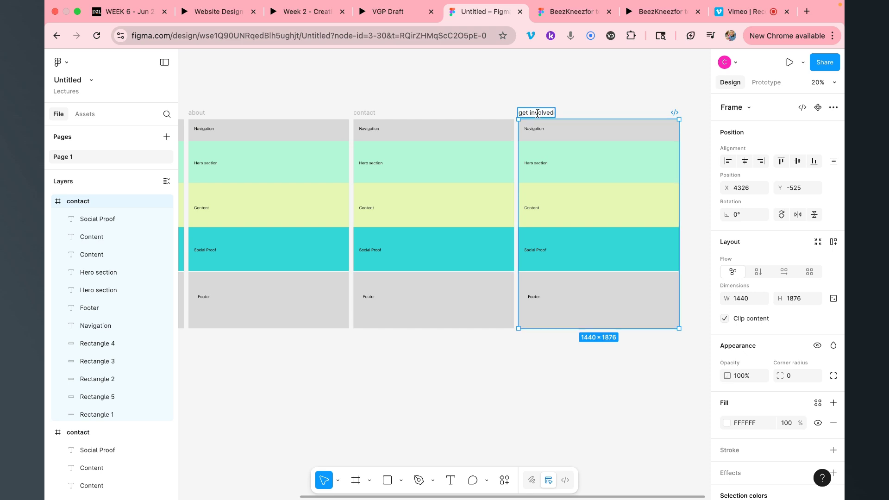
# Finish naming 'get involved' and delete the middle coloured sections of contact and get involved
pyautogui.click(411, 97)
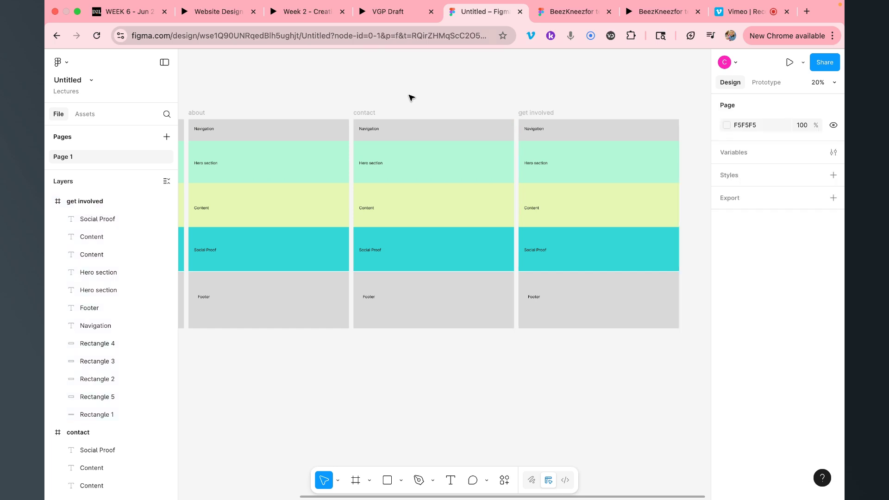
pyautogui.hscroll(4, 411, 97)
pyautogui.scroll(-1, 412, 98)
pyautogui.click(468, 147)
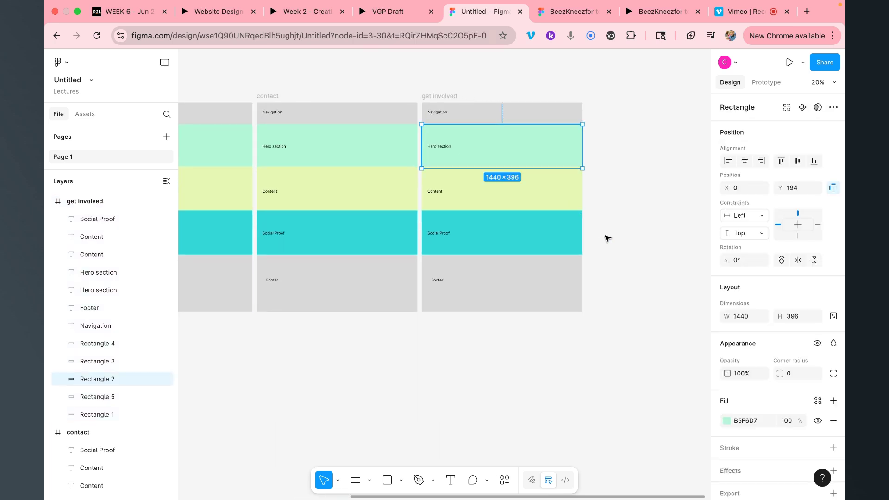
pyautogui.moveTo(606, 237); pyautogui.dragTo(488, 206)
pyautogui.moveTo(361, 156); pyautogui.dragTo(288, 134)
pyautogui.press('Delete')
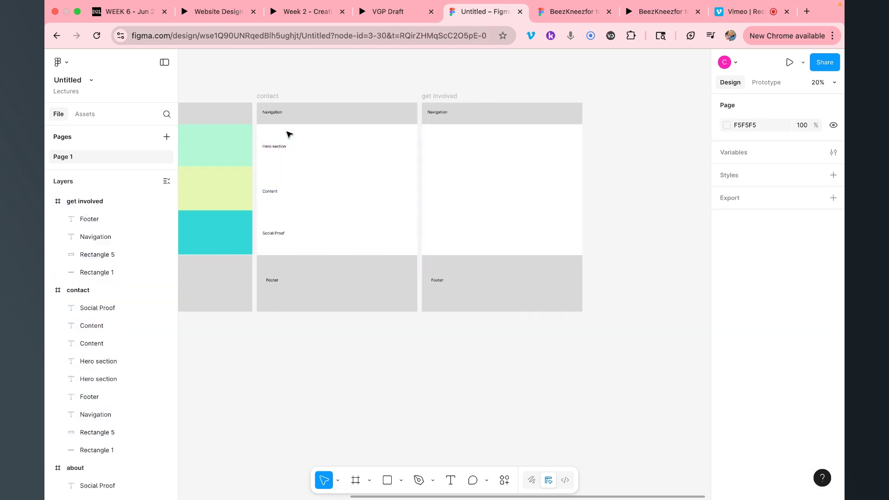
# Delete the leftover Hero section, Content and Social Proof labels from the contact frame
pyautogui.click(269, 147)
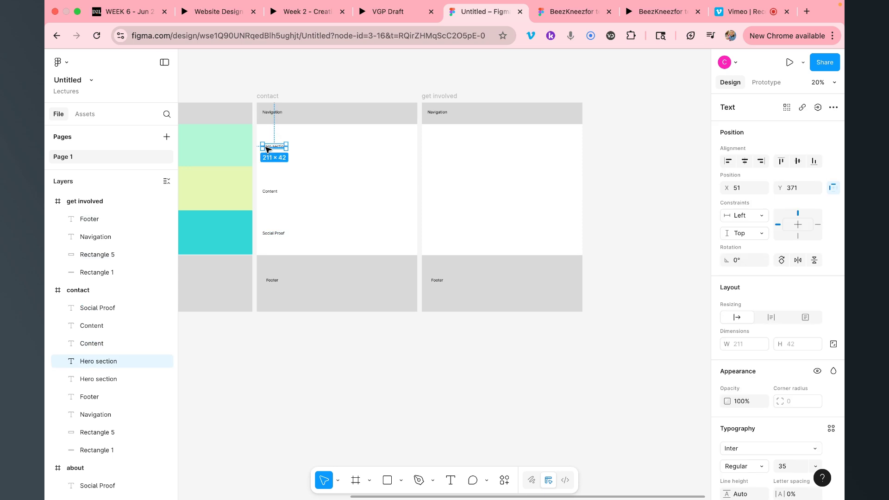
pyautogui.press('Delete')
pyautogui.click(269, 192)
pyautogui.press('Delete')
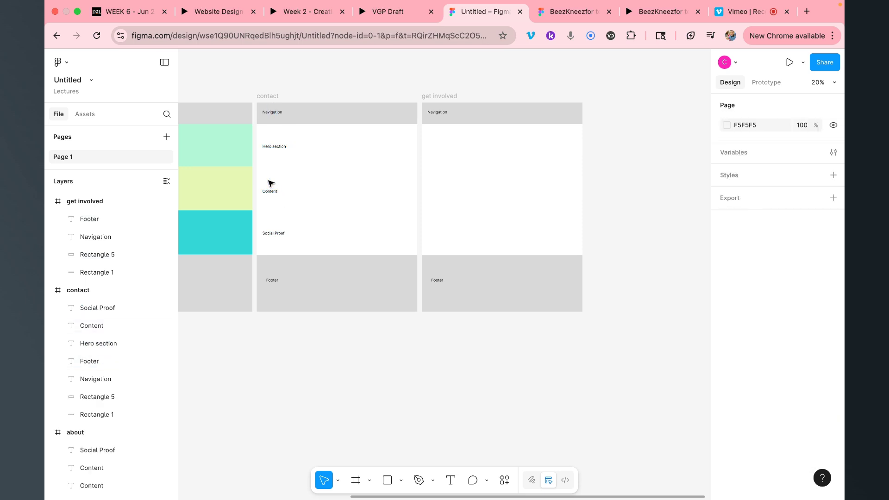
pyautogui.click(273, 146)
pyautogui.press('Delete')
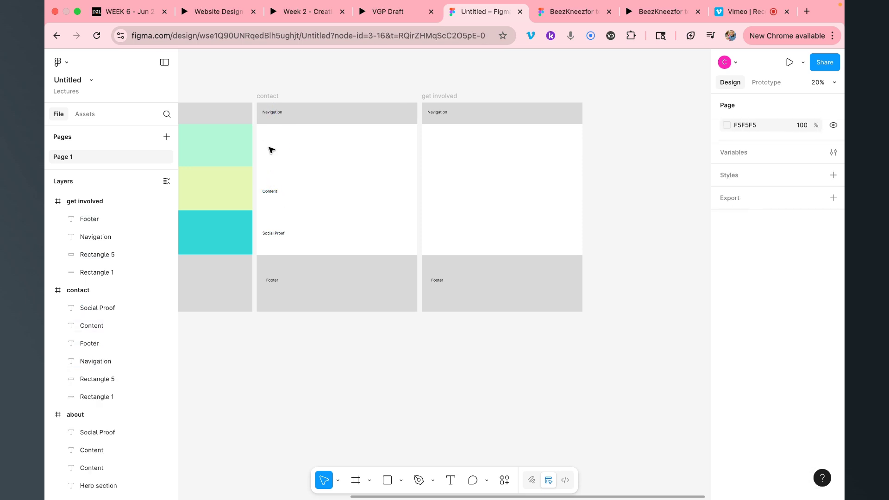
pyautogui.click(270, 193)
pyautogui.press('Delete')
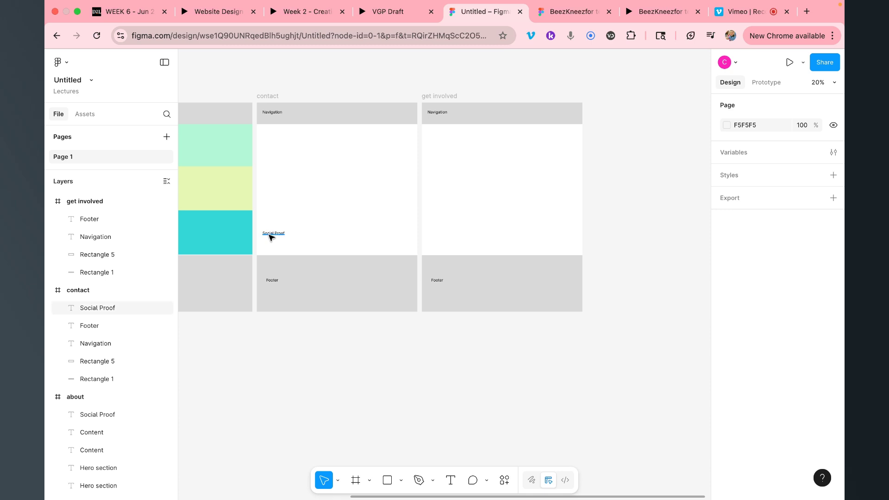
pyautogui.click(270, 235)
pyautogui.press('Delete')
# Remove the green hero block, an extra Hero section text and the yellow Content block from about
pyautogui.hscroll(-4, 242, 167)
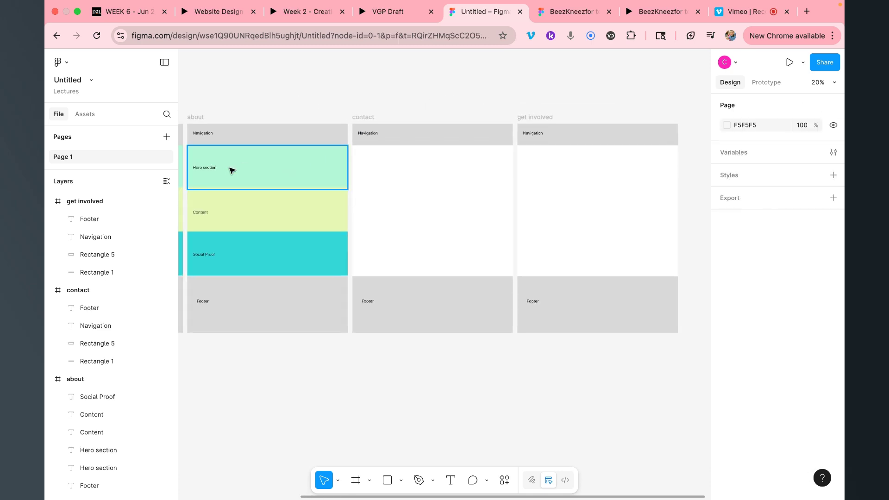
pyautogui.click(230, 169)
pyautogui.press('Delete')
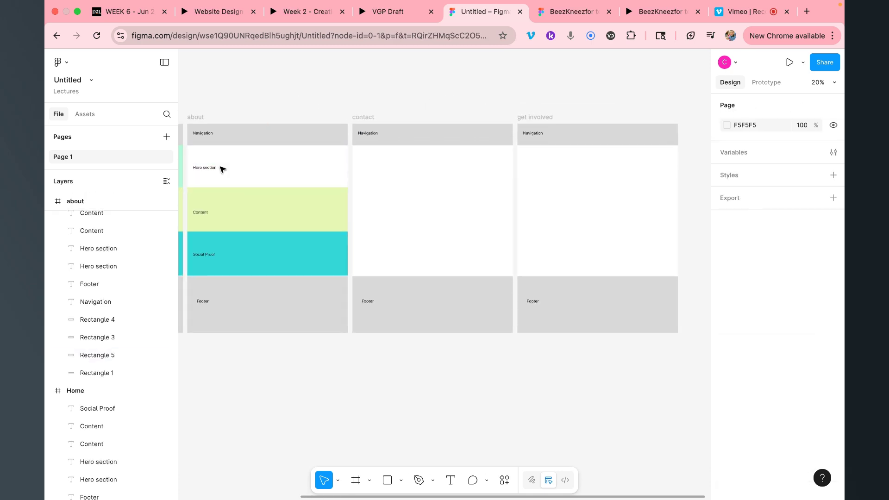
pyautogui.click(213, 172)
pyautogui.press('Delete')
pyautogui.click(218, 212)
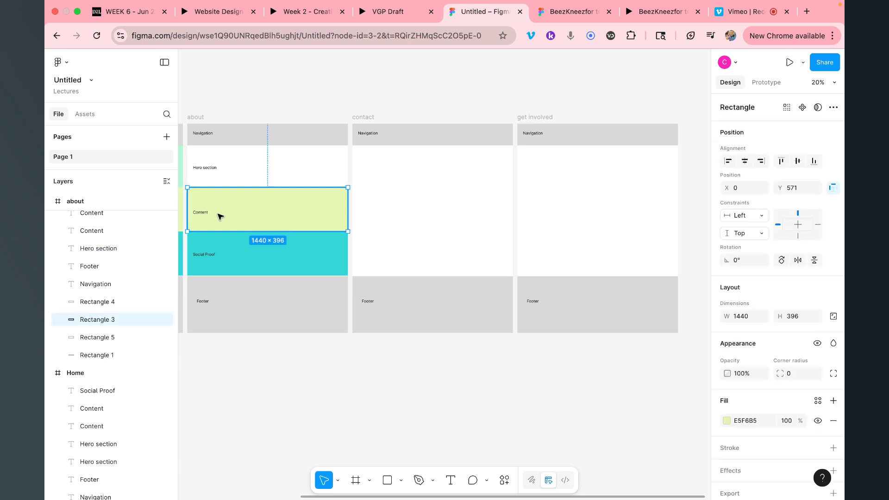
pyautogui.press('Delete')
# Clear the about frame's remaining Content, Hero section, Social Proof and cyan blocks, leaving Navigation and Footer
pyautogui.click(206, 213)
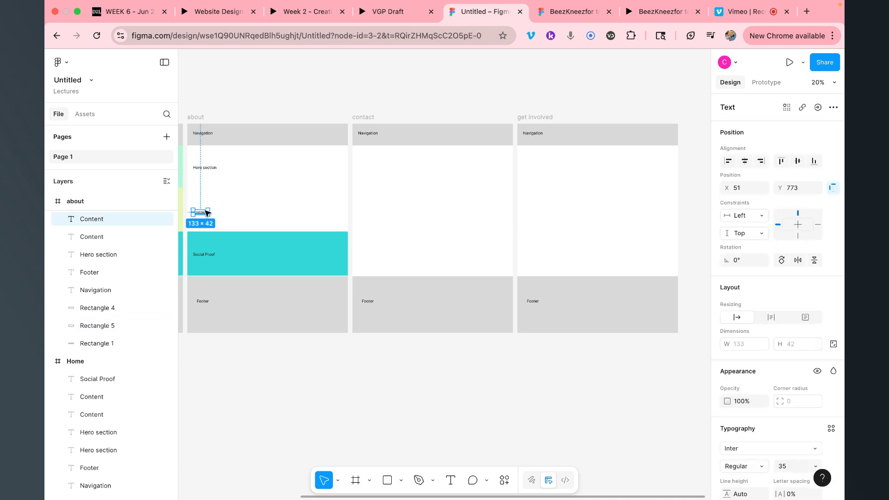
pyautogui.press('Delete')
pyautogui.click(207, 170)
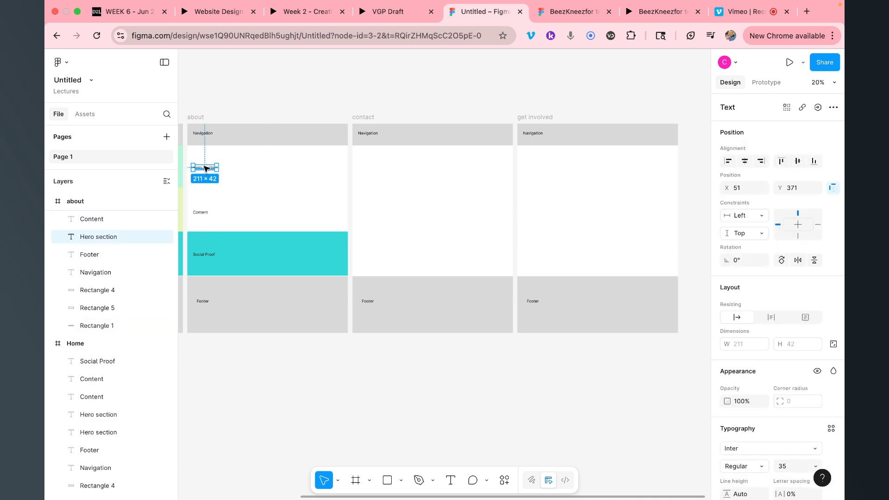
pyautogui.press('Delete')
pyautogui.moveTo(197, 158); pyautogui.dragTo(253, 258)
pyautogui.press('Delete')
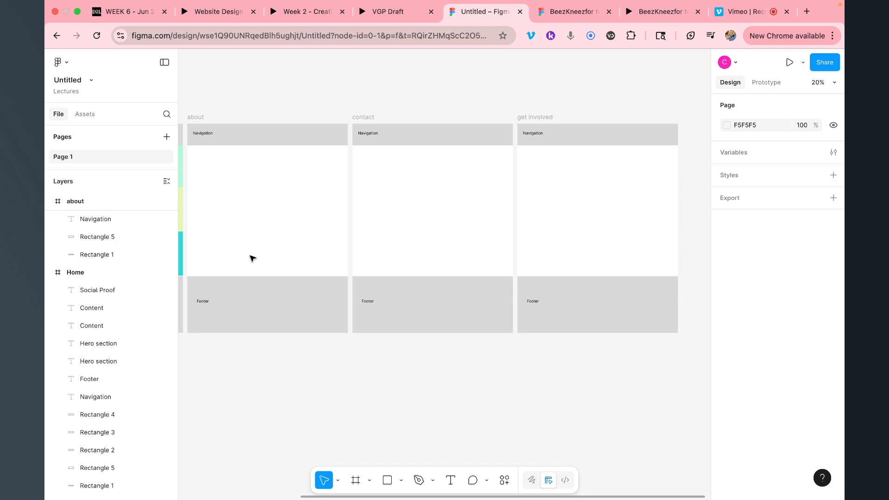
pyautogui.hscroll(-3, 253, 258)
pyautogui.scroll(1, 253, 258)
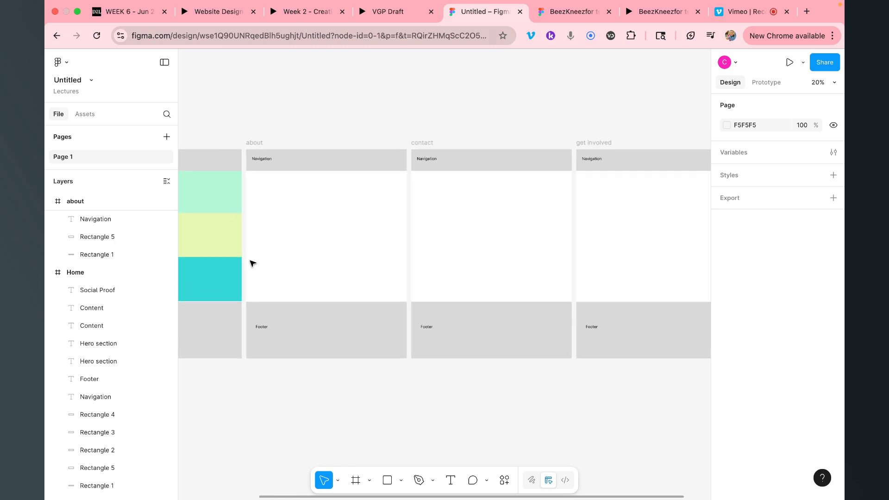
pyautogui.scroll(-3, 252, 263)
pyautogui.hscroll(-3, 252, 263)
pyautogui.scroll(-2, 253, 263)
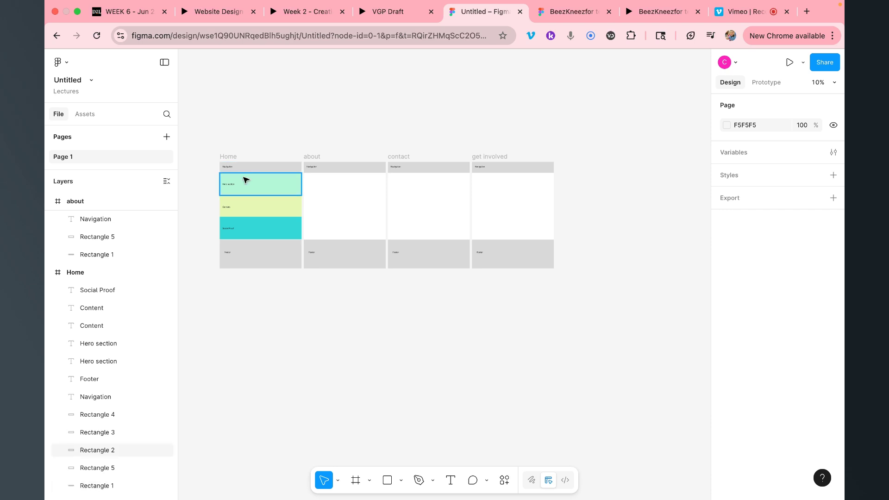
# Create an 'about' text label above the Home frame and shrink its box to fit the word
pyautogui.click(450, 480)
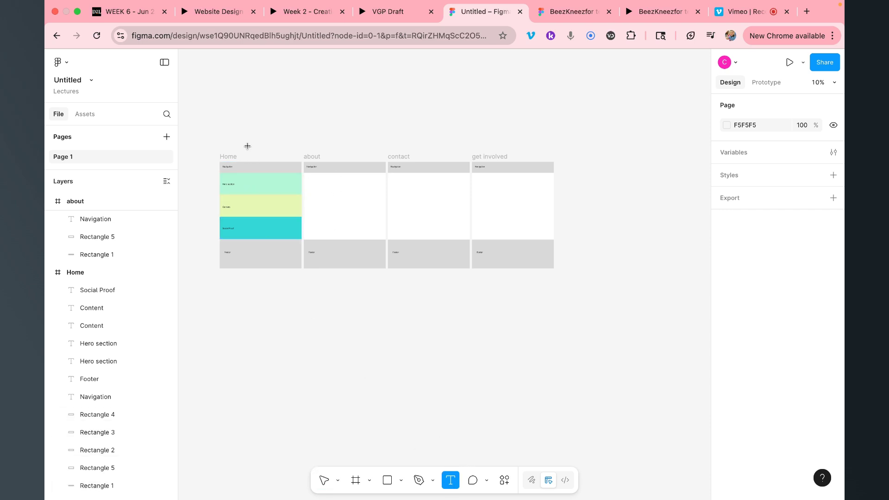
pyautogui.moveTo(247, 146); pyautogui.dragTo(288, 154)
pyautogui.press('Escape')
pyautogui.scroll(5, 292, 158)
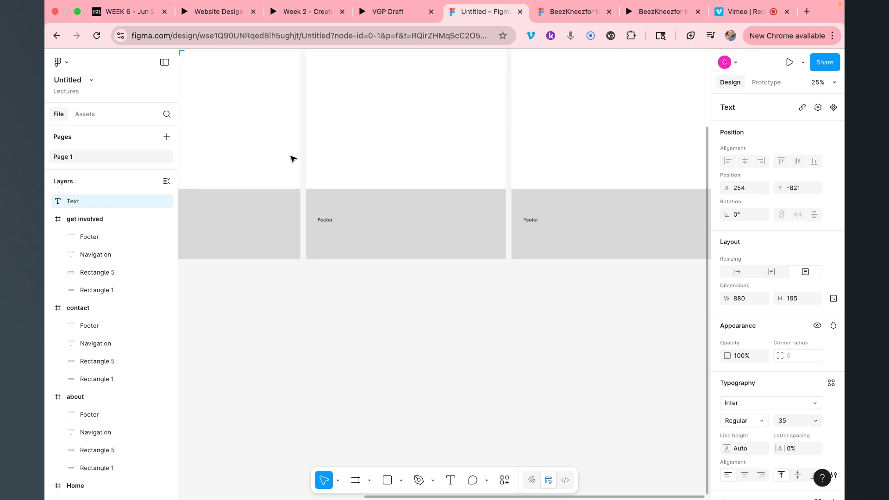
pyautogui.scroll(10, 293, 159)
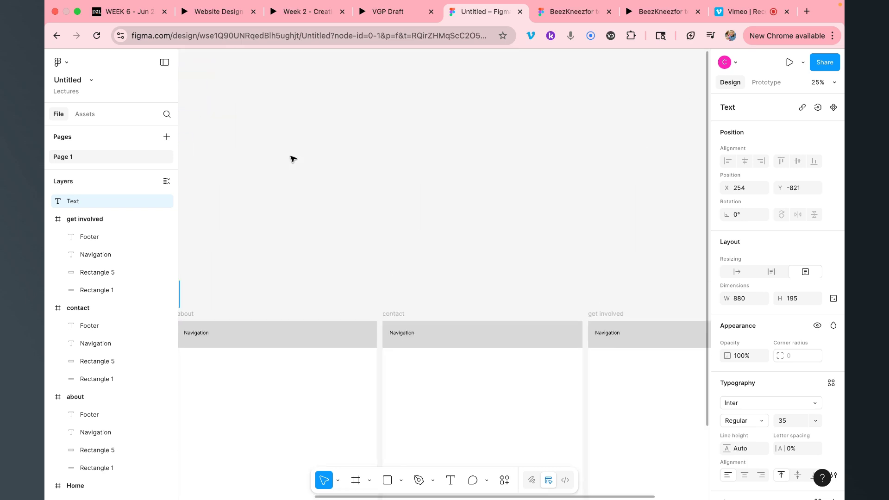
pyautogui.scroll(3, 292, 158)
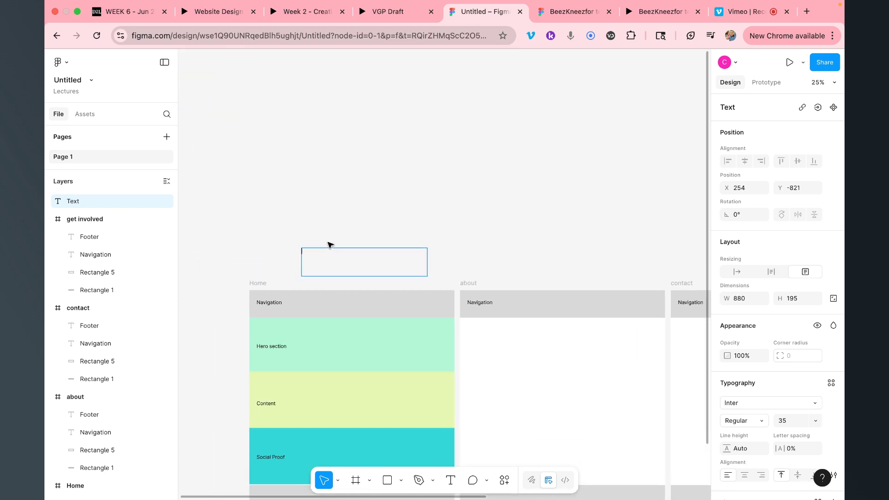
pyautogui.scroll(4, 330, 245)
pyautogui.scroll(2, 330, 244)
pyautogui.write('about')
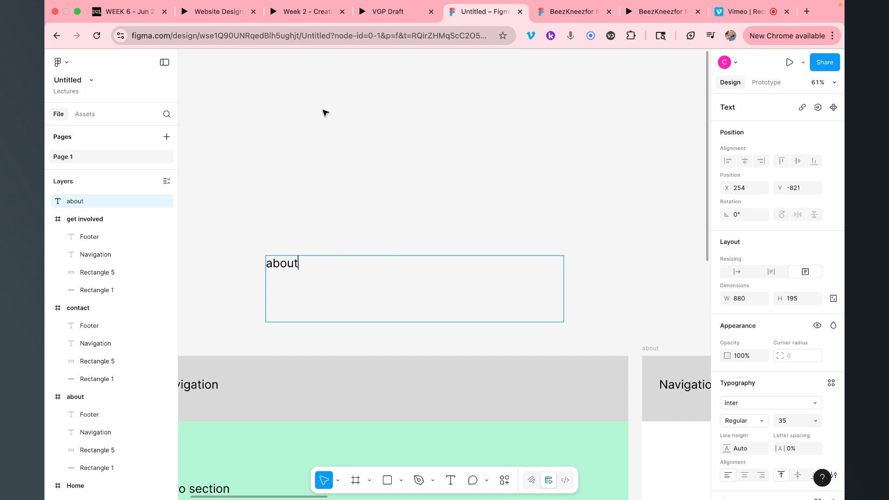
pyautogui.press('Escape')
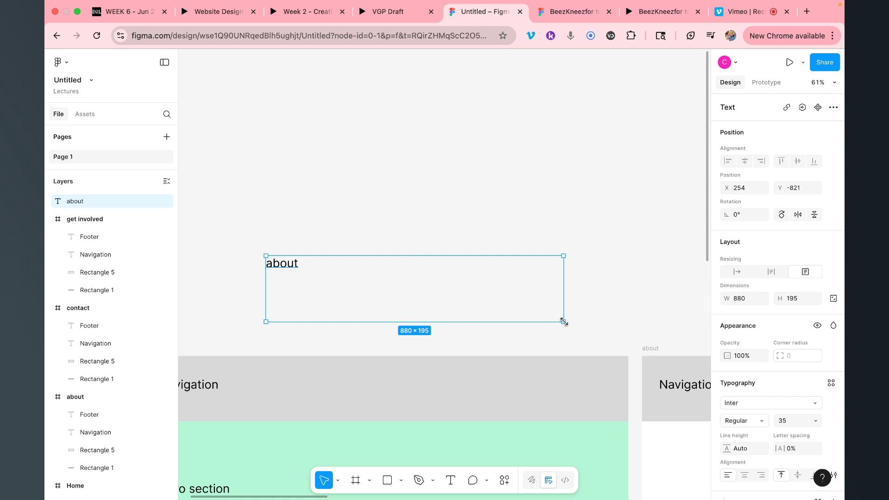
pyautogui.moveTo(564, 321); pyautogui.dragTo(336, 265)
# Copy the about label, retype it as 'contact', and make its box fit the text
pyautogui.doubleClick(336, 265)
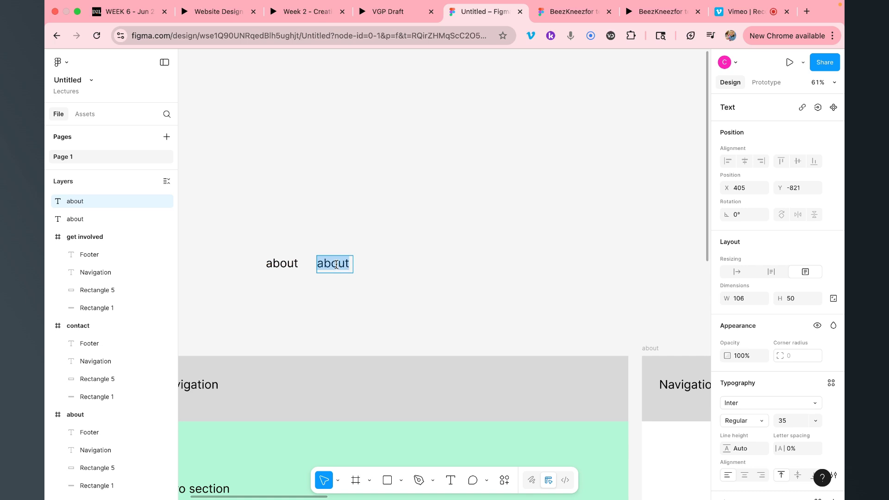
pyautogui.write('contact')
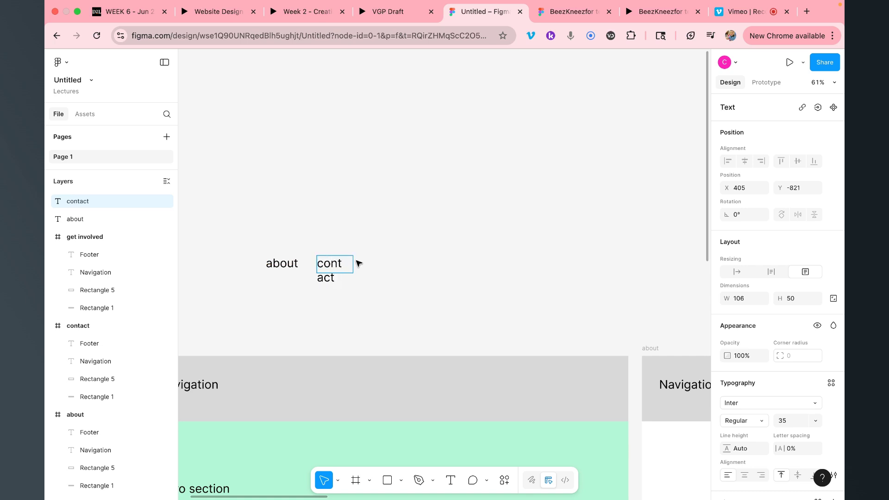
pyautogui.press('Escape')
pyautogui.moveTo(353, 273); pyautogui.dragTo(370, 272)
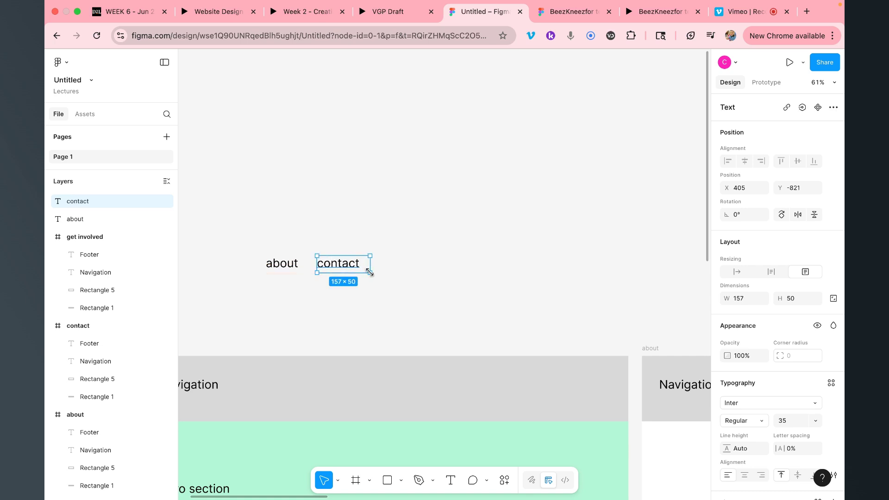
pyautogui.doubleClick(370, 273)
# Duplicate the contact label to its right and retype it as 'get involved'
pyautogui.press('super+d')
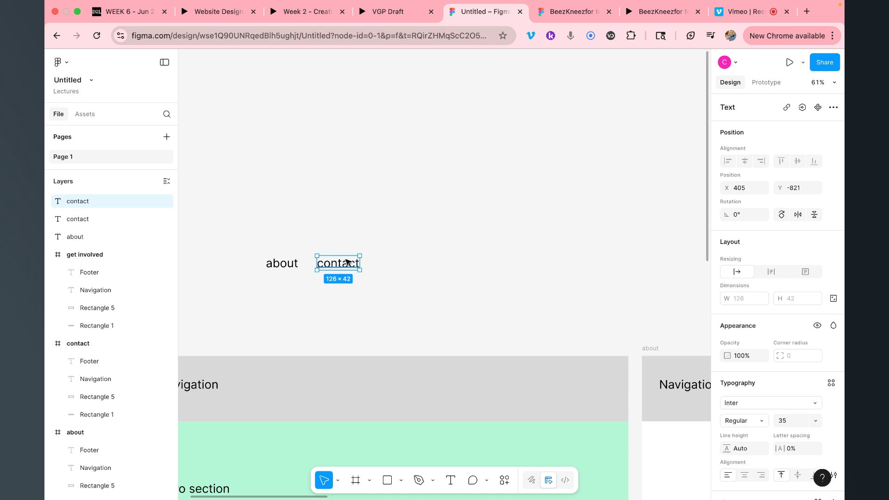
pyautogui.moveTo(349, 265); pyautogui.dragTo(455, 272)
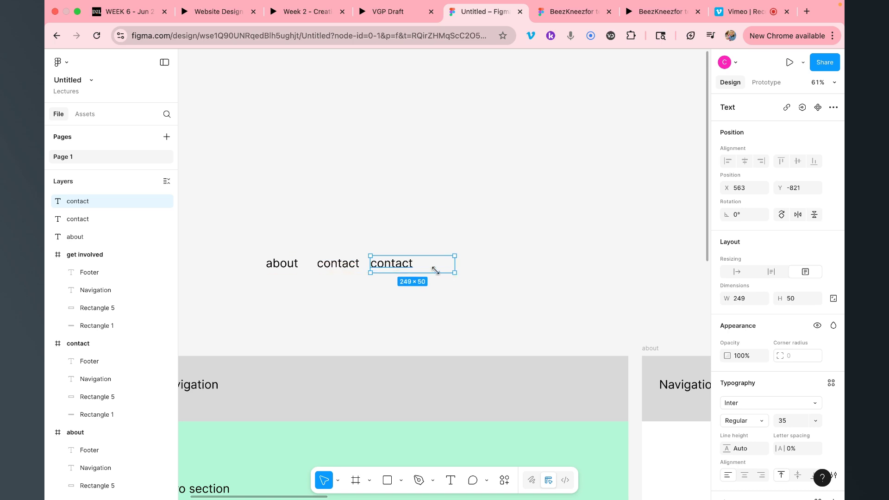
pyautogui.doubleClick(402, 265)
pyautogui.write('et')
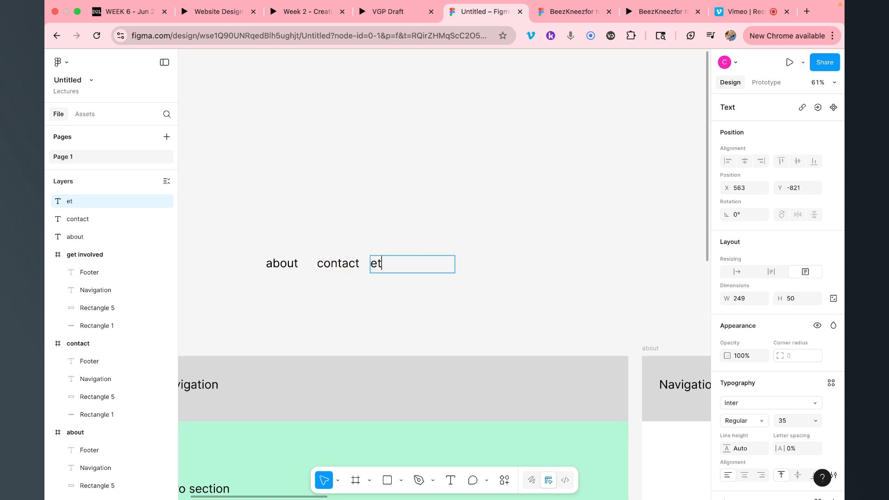
pyautogui.press('BackSpace')
pyautogui.press('BackSpace')
pyautogui.write('get involved')
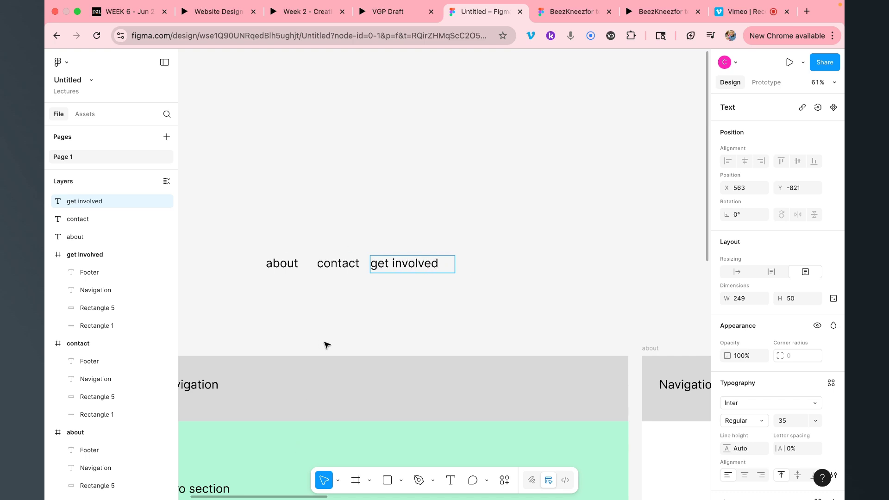
pyautogui.press('Escape')
pyautogui.press('-')
pyautogui.press('-')
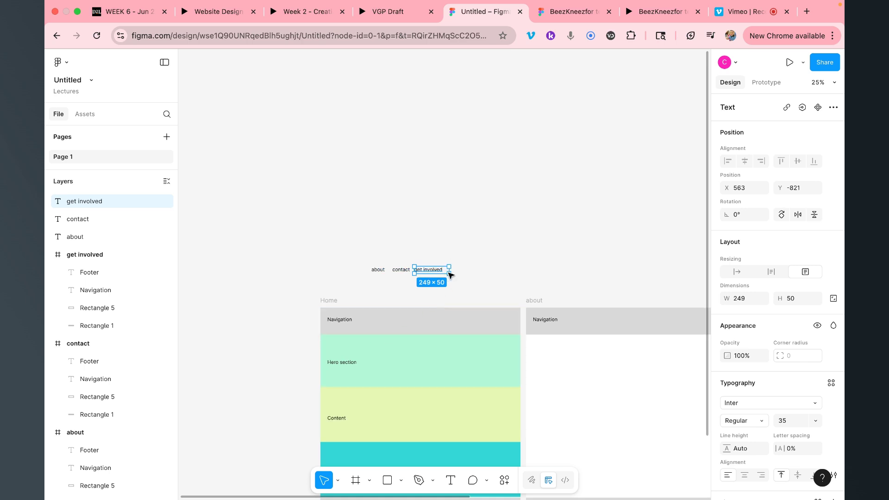
# Drag the about, contact and get involved labels into the right side of Home's navigation bar
pyautogui.moveTo(370, 261); pyautogui.dragTo(487, 329)
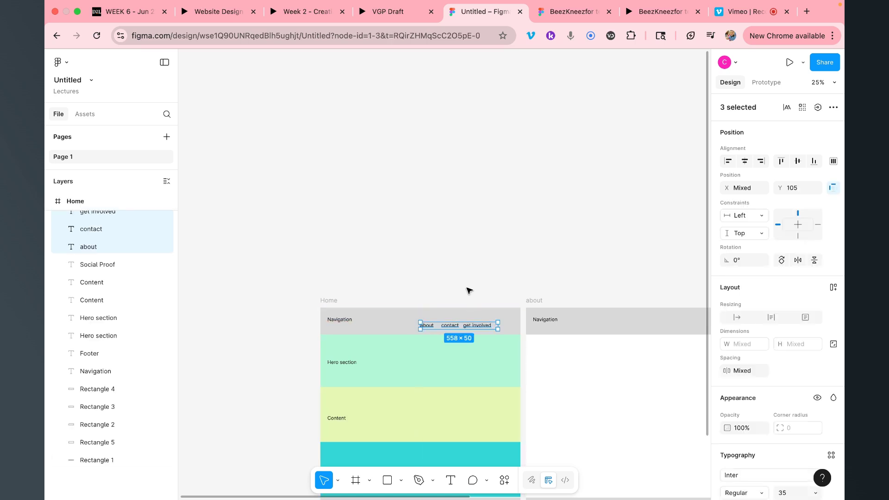
pyautogui.click(468, 290)
pyautogui.scroll(-3, 468, 290)
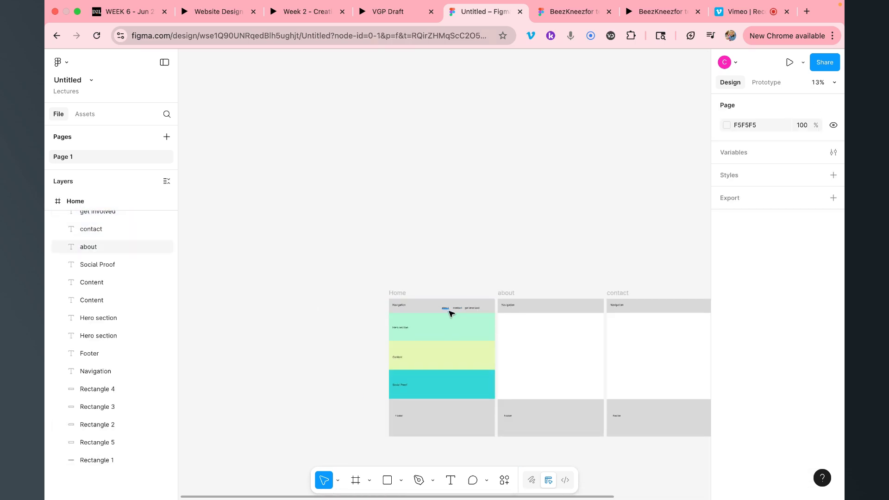
pyautogui.click(398, 305)
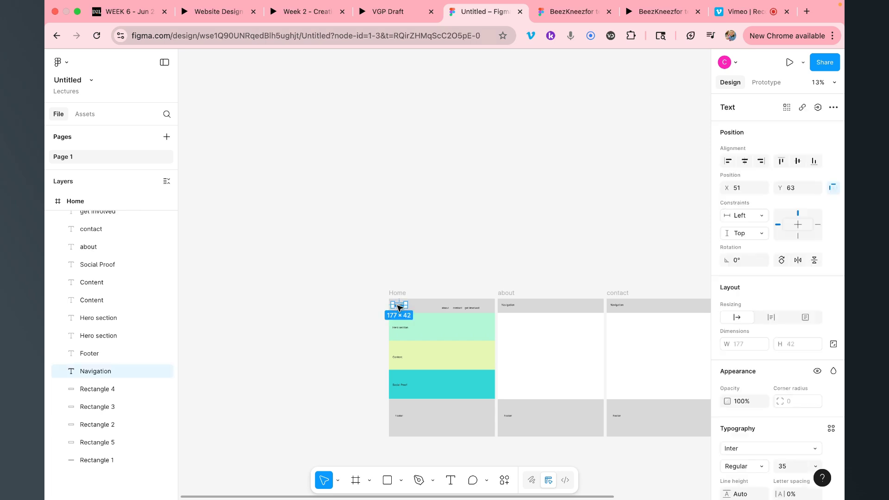
pyautogui.doubleClick(407, 309)
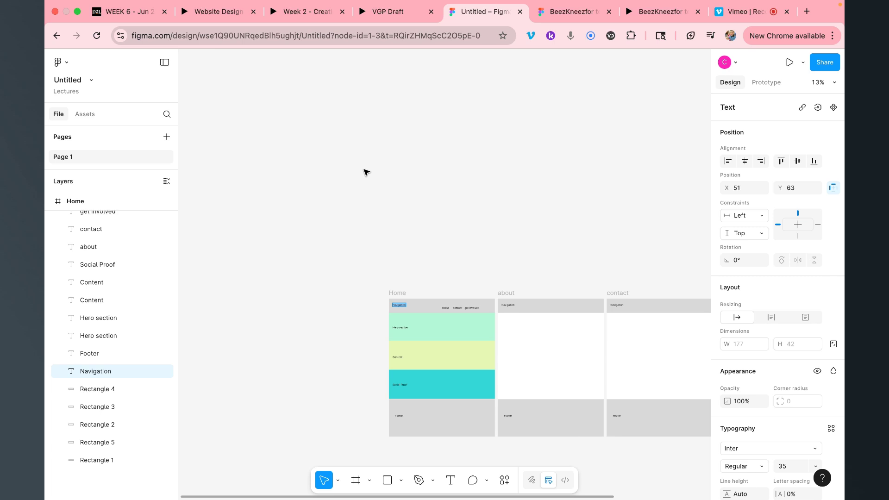
pyautogui.press('Escape')
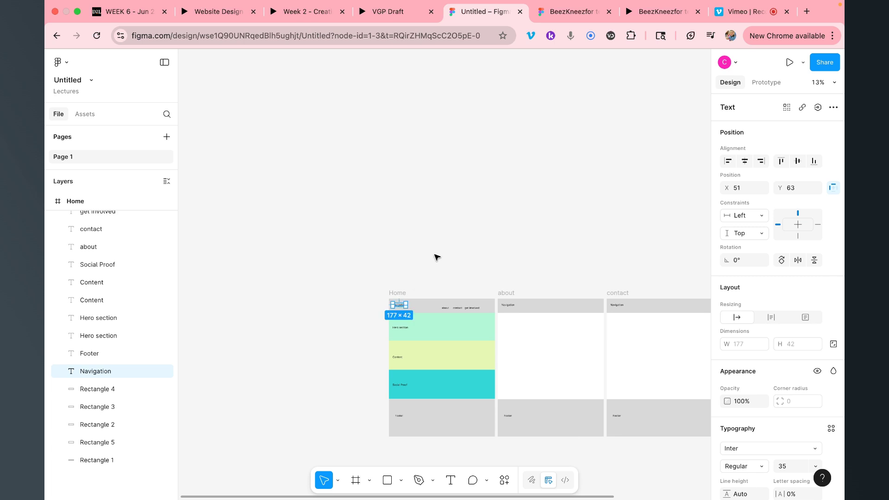
pyautogui.click(445, 309)
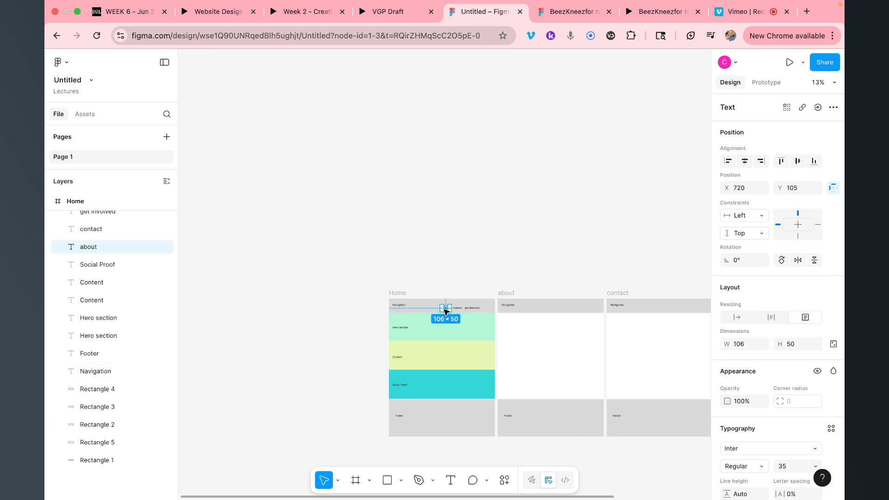
# In prototype mode, link Home's about and contact nav labels to their matching frames
pyautogui.click(766, 83)
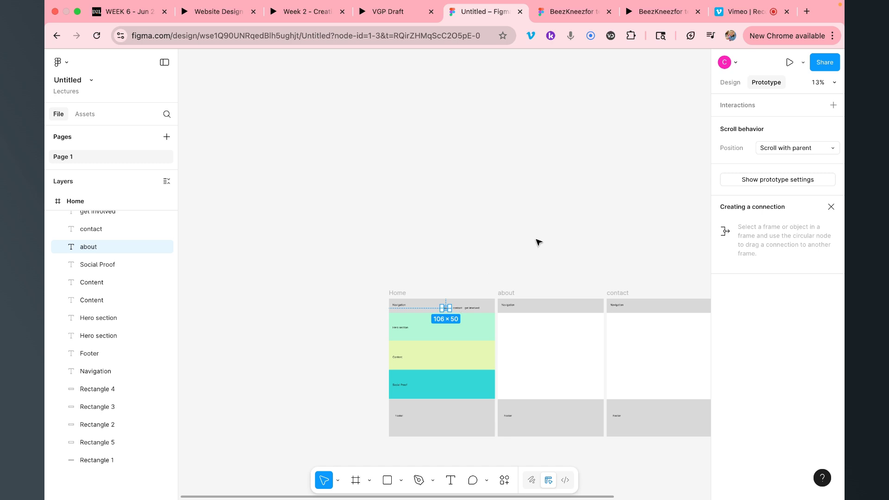
pyautogui.scroll(3, 451, 315)
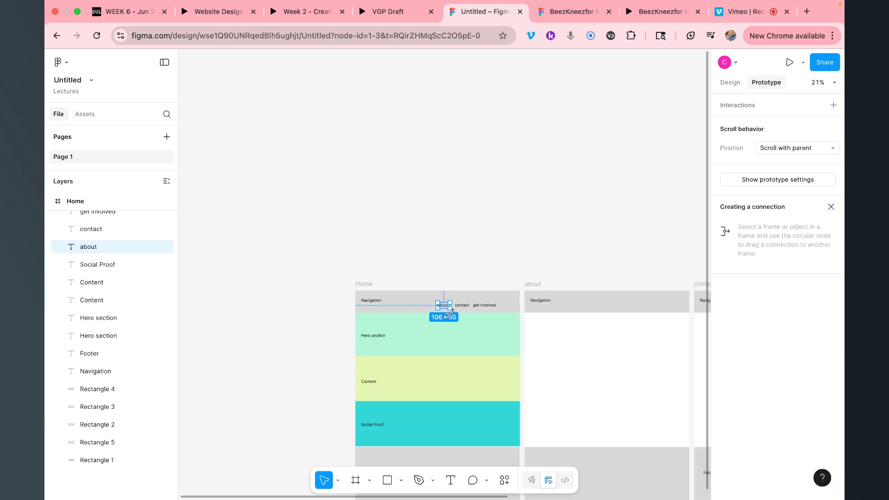
pyautogui.moveTo(450, 305); pyautogui.dragTo(596, 327)
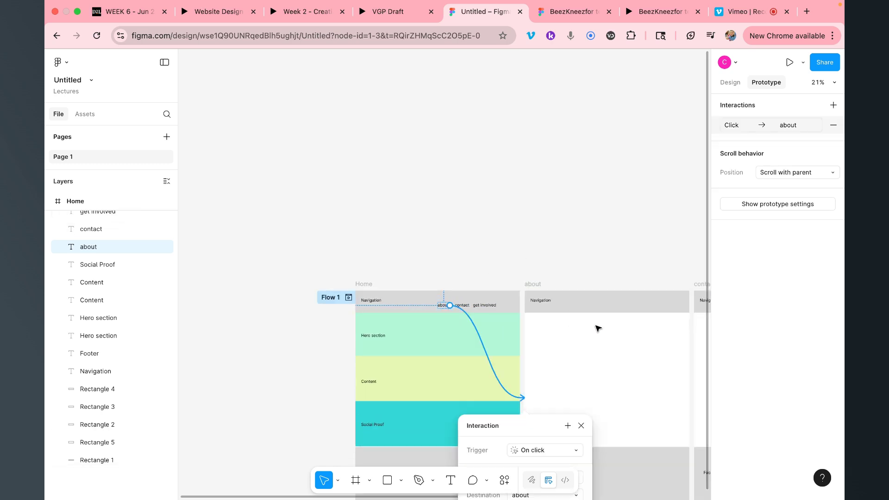
pyautogui.hscroll(2, 579, 246)
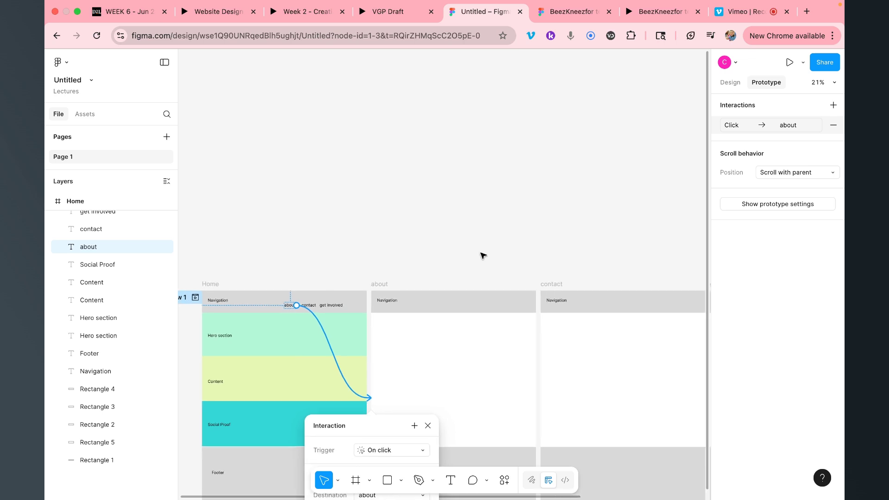
pyautogui.click(309, 305)
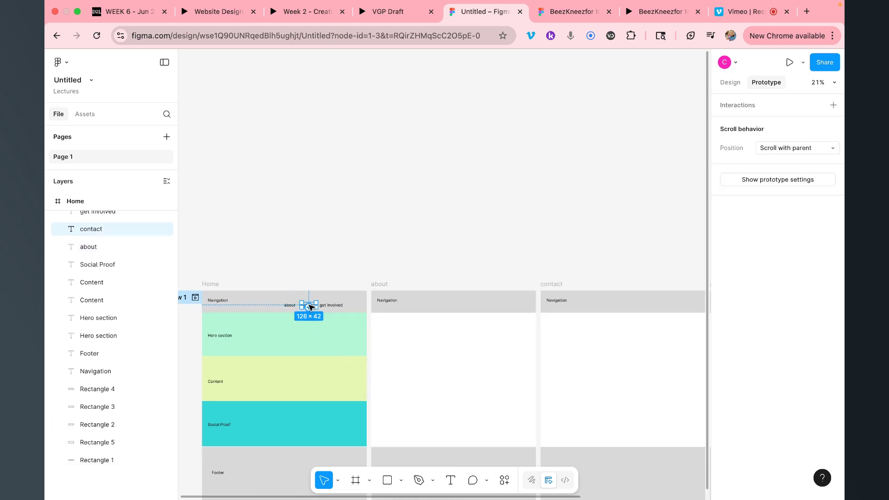
pyautogui.moveTo(315, 305); pyautogui.dragTo(563, 333)
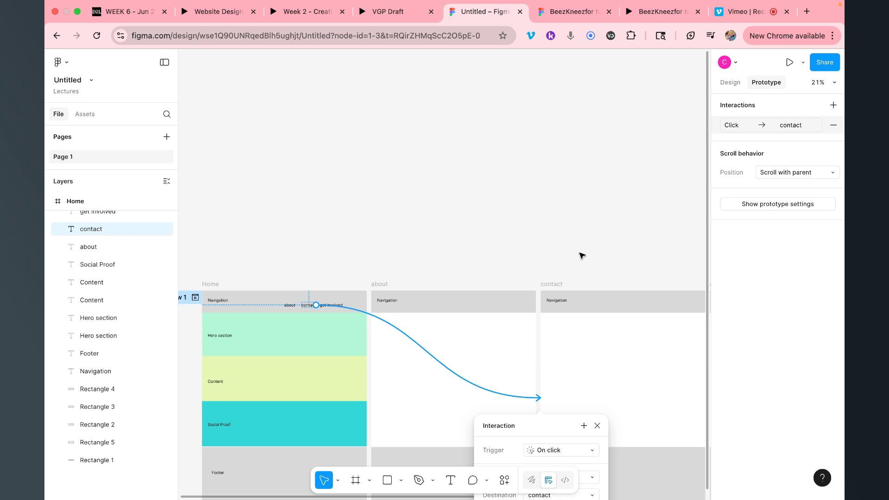
pyautogui.hscroll(3, 582, 255)
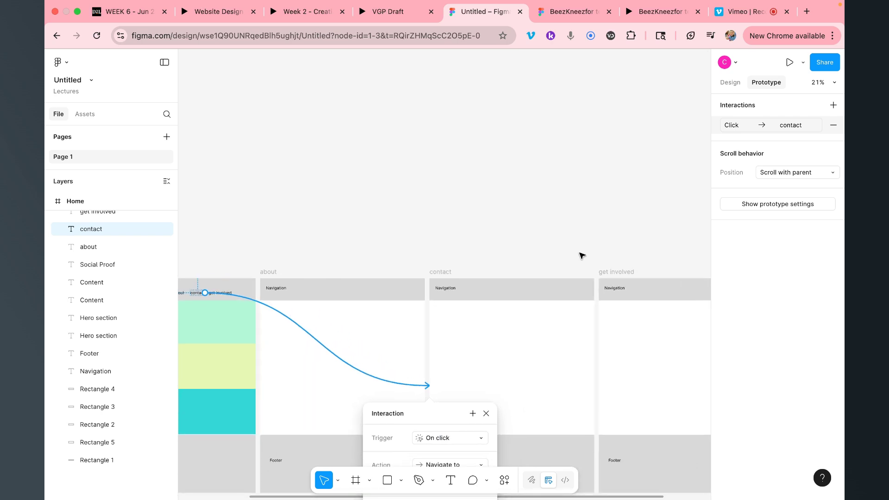
# Link Home's get involved nav label to the get involved frame
pyautogui.click(229, 293)
pyautogui.click(230, 287)
pyautogui.click(226, 293)
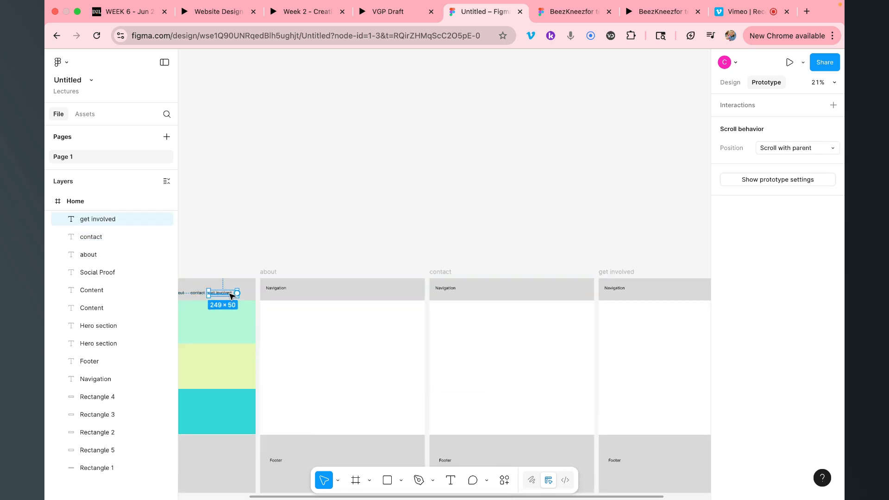
pyautogui.moveTo(237, 293); pyautogui.dragTo(734, 282)
pyautogui.scroll(-3, 501, 328)
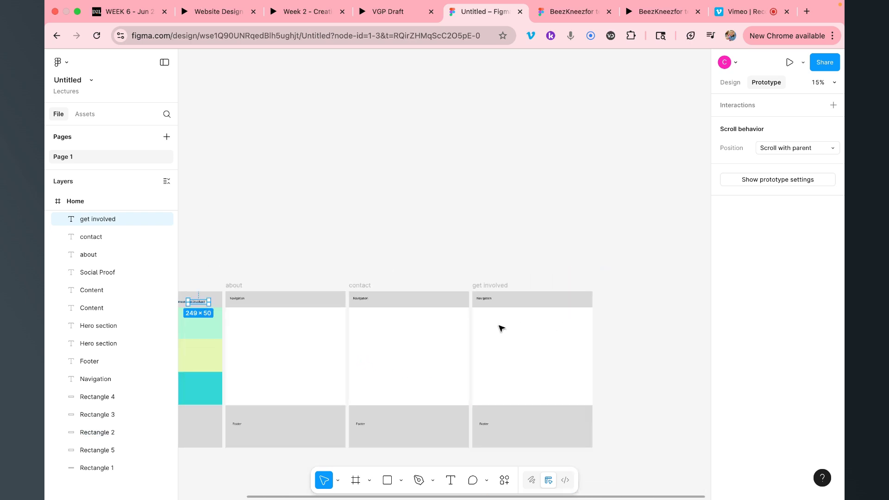
pyautogui.moveTo(209, 302); pyautogui.dragTo(566, 383)
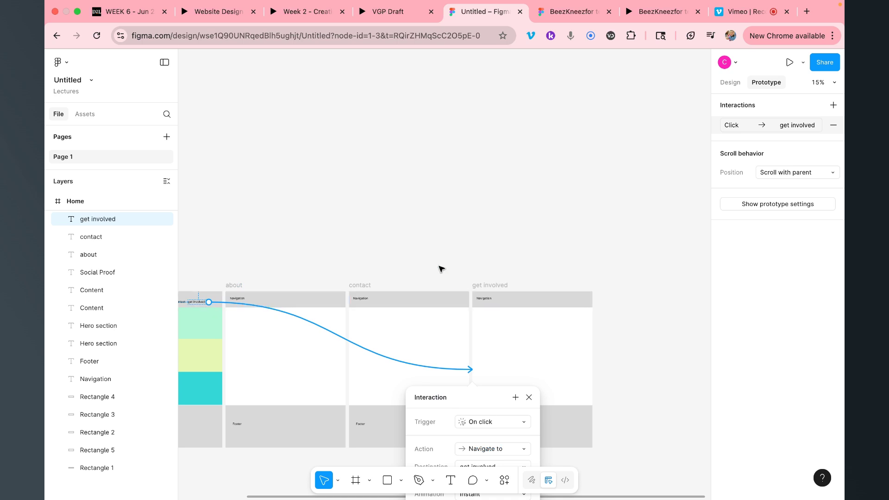
pyautogui.scroll(-3, 443, 254)
pyautogui.scroll(-2, 444, 251)
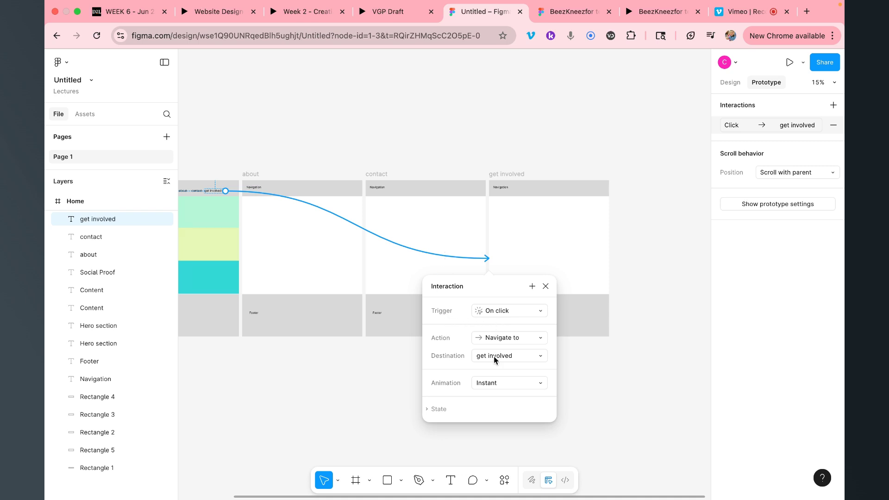
# Set the get involved link's animation to Smart animate and close the interaction settings
pyautogui.click(492, 385)
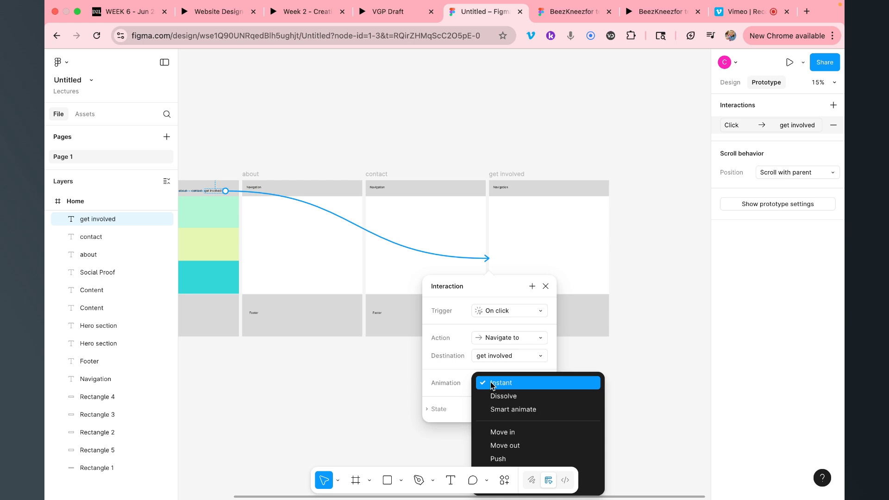
pyautogui.click(509, 410)
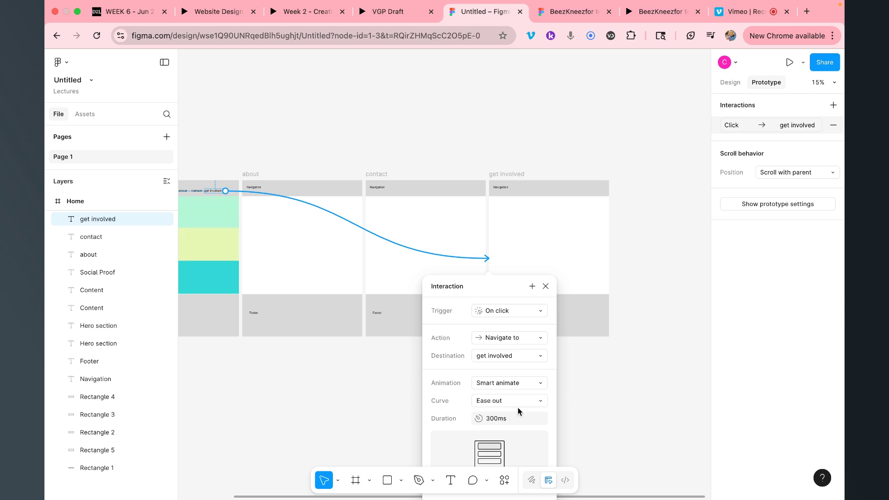
pyautogui.scroll(-1, 516, 407)
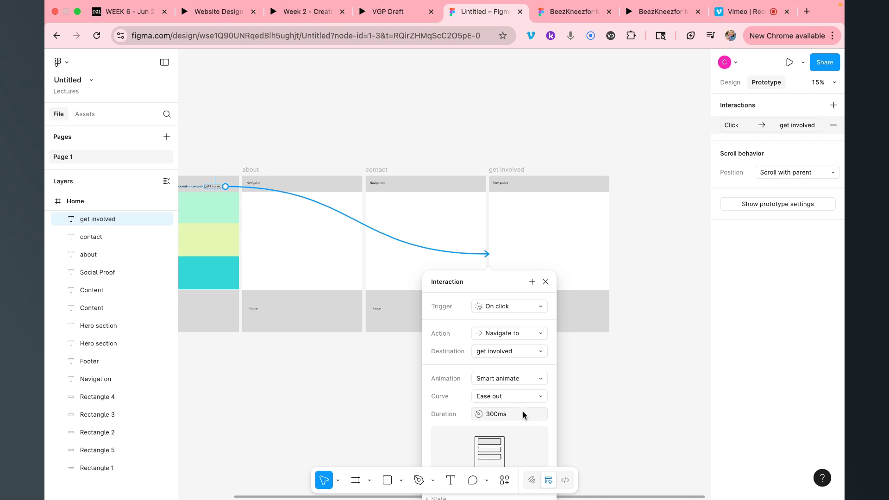
pyautogui.click(589, 249)
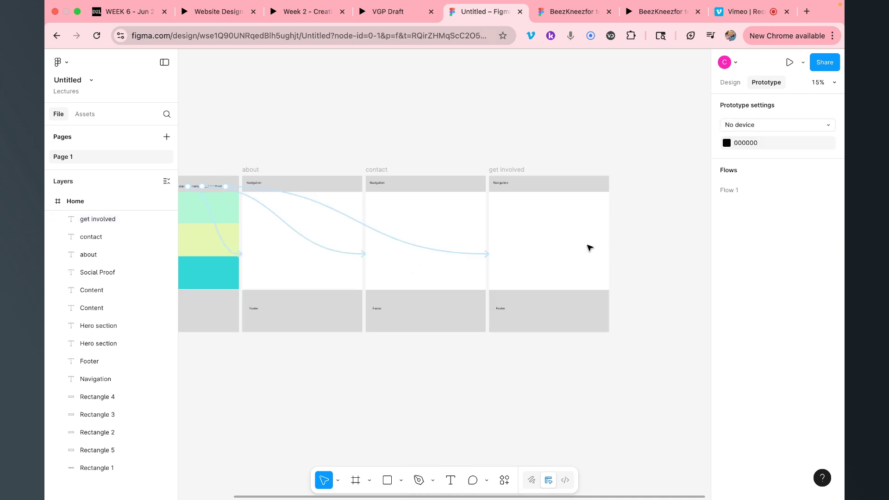
# Return to the Design panel and pan so the Home, about, contact and get involved frames are visible
pyautogui.click(724, 84)
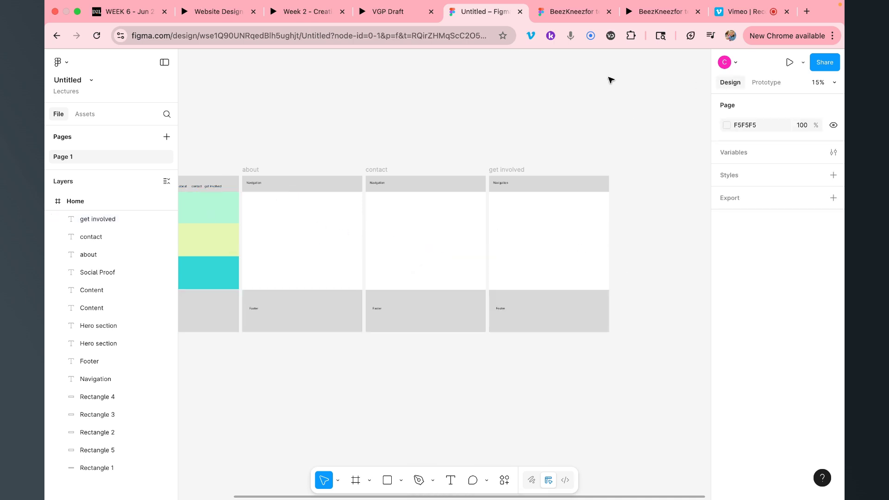
pyautogui.hscroll(1, 246, 162)
pyautogui.scroll(1, 245, 162)
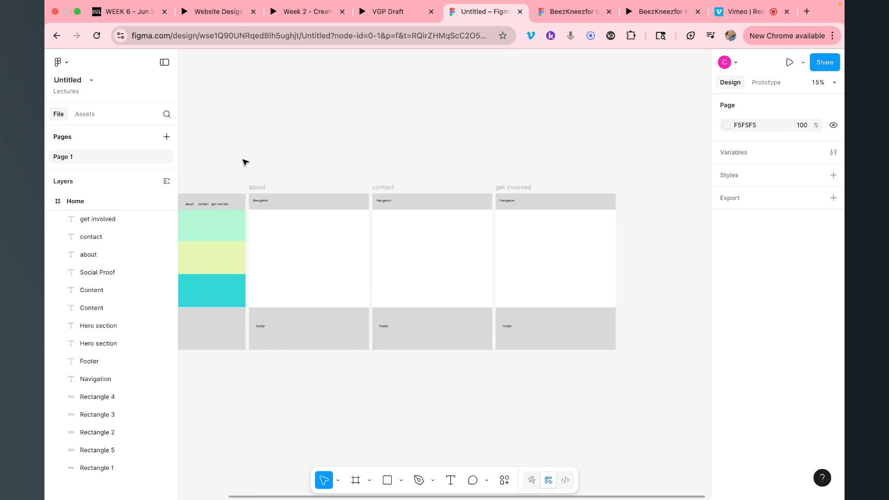
pyautogui.hscroll(-3, 246, 162)
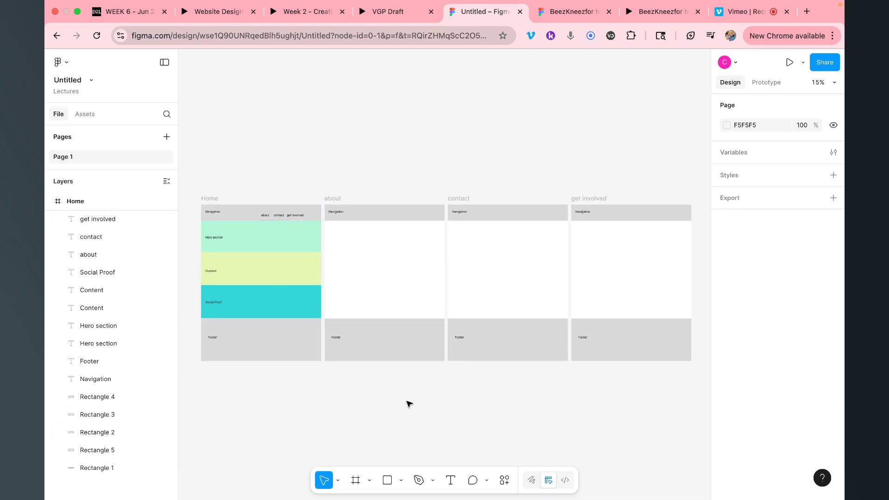
pyautogui.click(450, 481)
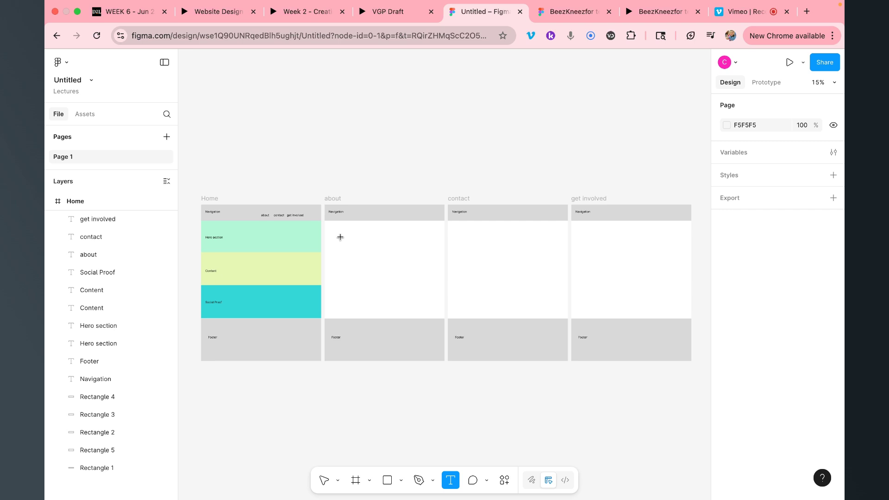
# Add a large ABOUT heading in the about frame, enlarging its font size twice
pyautogui.moveTo(331, 234); pyautogui.dragTo(413, 290)
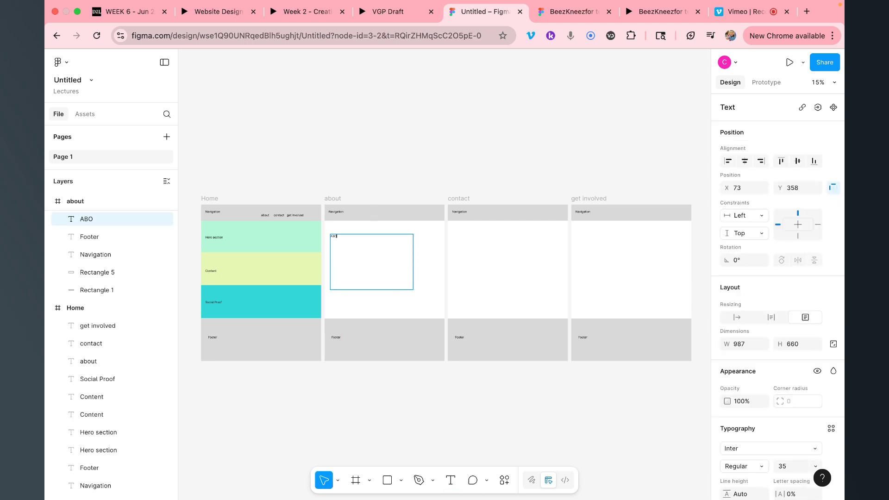
pyautogui.press('super+shift+period')
pyautogui.press('super+shift+period')
pyautogui.press('super+shift+period')
pyautogui.press('super+shift+period')
pyautogui.press('super+shift+period')
pyautogui.press('super+shift+period')
pyautogui.press('super+shift+period')
pyautogui.press('super+shift+period')
pyautogui.press('super+shift+period')
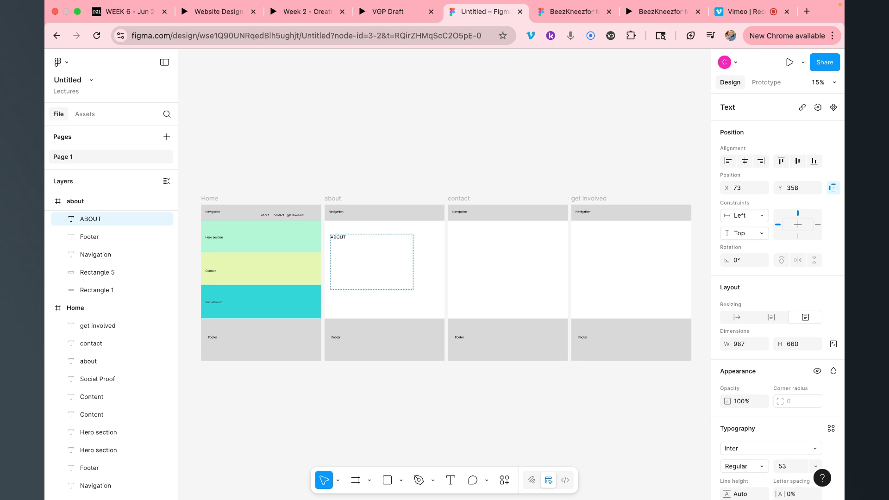
pyautogui.press('super+shift+period')
pyautogui.press('super+shift+period')
pyautogui.press('super+shift+period')
pyautogui.press('super+shift+period')
pyautogui.press('super+shift+period')
pyautogui.press('super+shift+period')
pyautogui.press('super+shift+period')
pyautogui.press('super+shift+period')
pyautogui.press('super+shift+period')
pyautogui.press('super+shift+period')
pyautogui.press('super+shift+period')
pyautogui.press('super+shift+period')
pyautogui.press('super+shift+period')
pyautogui.press('super+shift+period')
pyautogui.press('super+shift+period')
pyautogui.press('super+shift+period')
pyautogui.press('super+shift+period')
pyautogui.press('super+shift+period')
pyautogui.press('Escape')
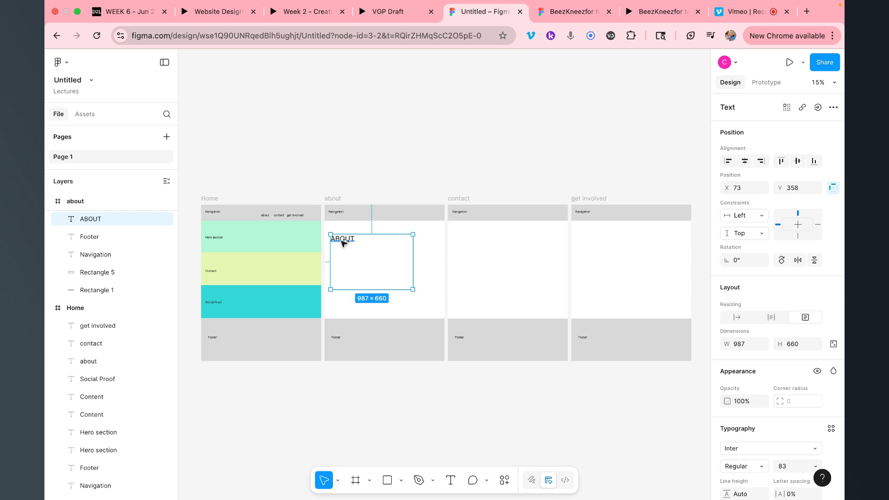
# Copy the heading into the contact frame and retype it as 'Contact'
pyautogui.moveTo(343, 243); pyautogui.dragTo(470, 245)
pyautogui.doubleClick(470, 244)
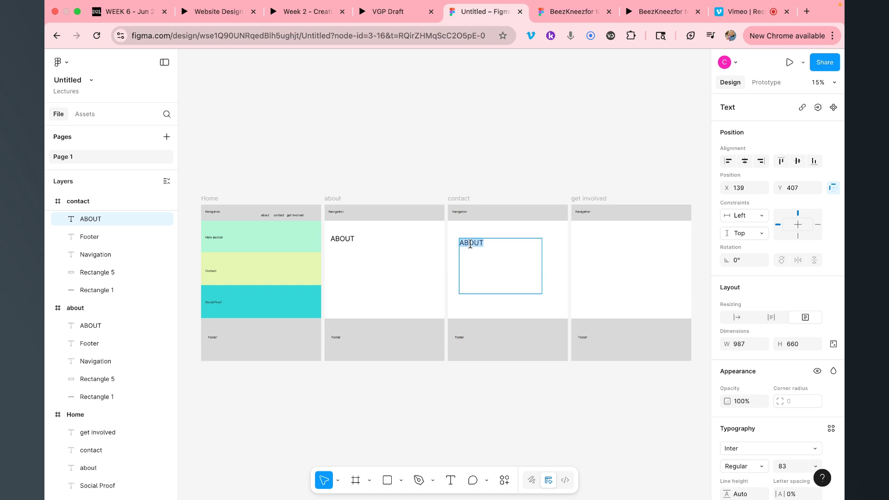
pyautogui.write('Contact')
pyautogui.press('Escape')
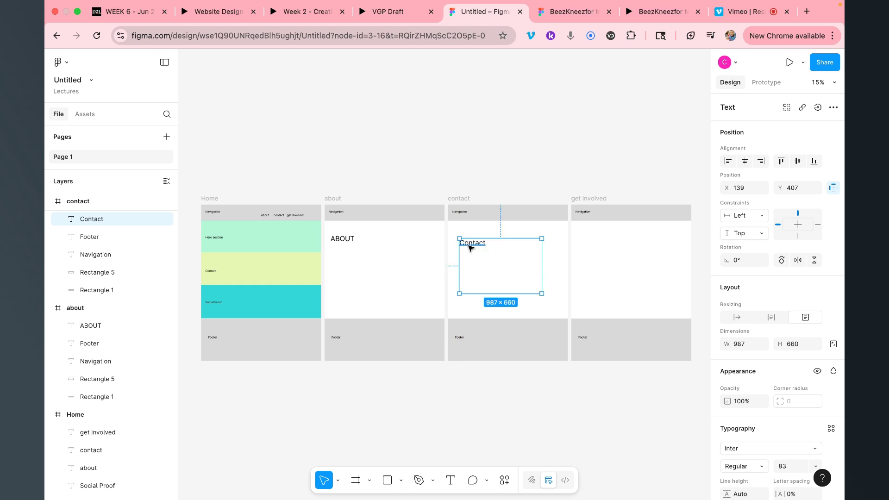
# Copy the heading into the get involved frame and retype it as 'Get involved'
pyautogui.moveTo(471, 249); pyautogui.dragTo(613, 246)
pyautogui.doubleClick(613, 246)
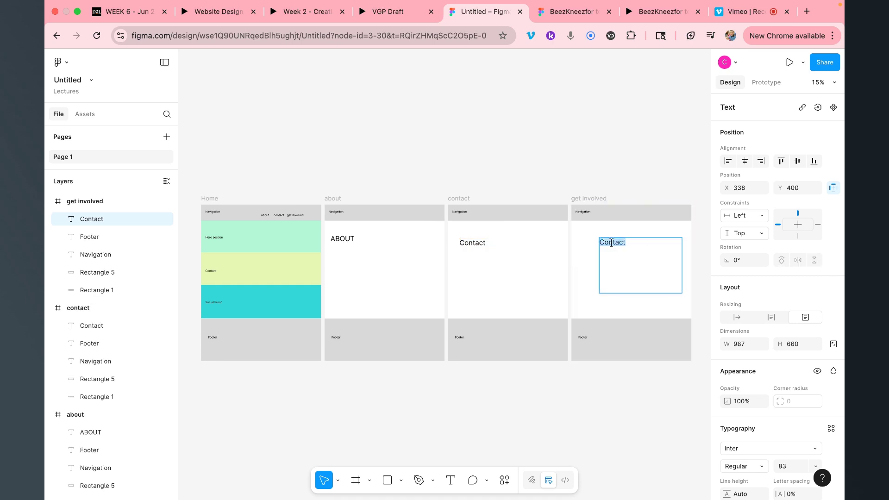
pyautogui.write('et')
pyautogui.press('BackSpace')
pyautogui.press('BackSpace')
pyautogui.press('BackSpace')
pyautogui.press('BackSpace')
pyautogui.write('Get')
pyautogui.press('Escape')
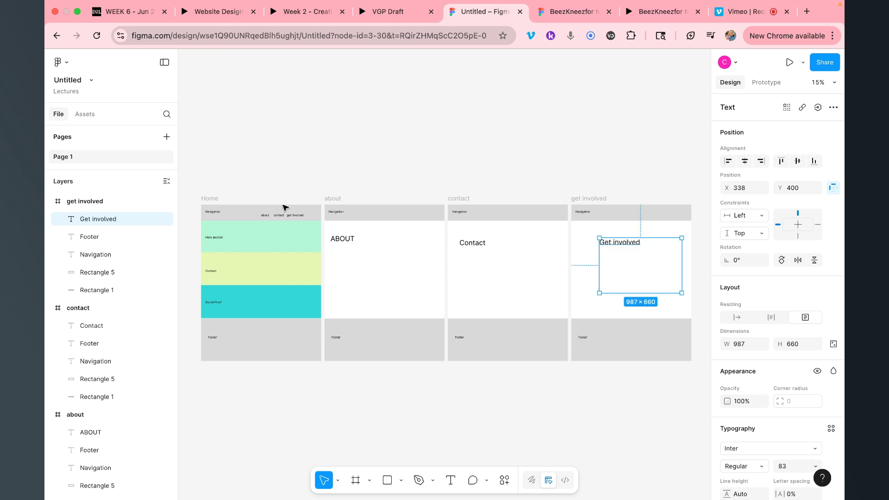
# Link Home's about nav label to the about frame and select Home as the flow start
pyautogui.click(768, 82)
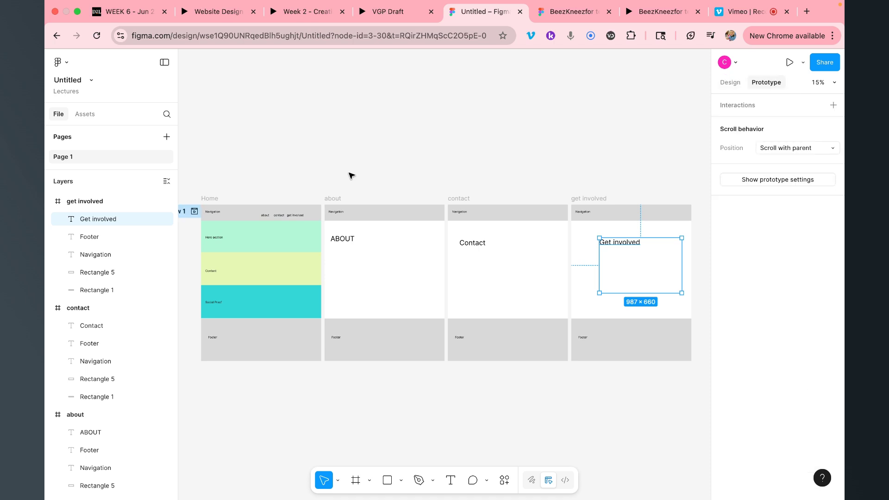
pyautogui.click(267, 215)
pyautogui.moveTo(270, 215); pyautogui.dragTo(448, 271)
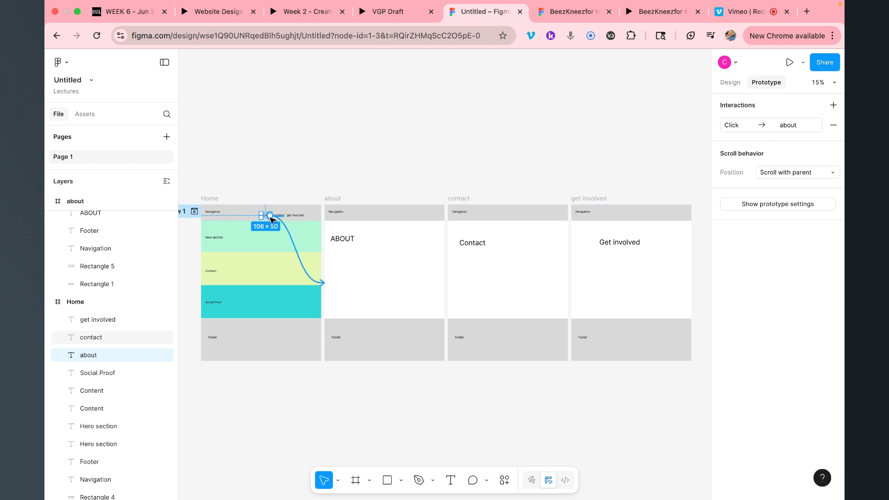
pyautogui.click(209, 199)
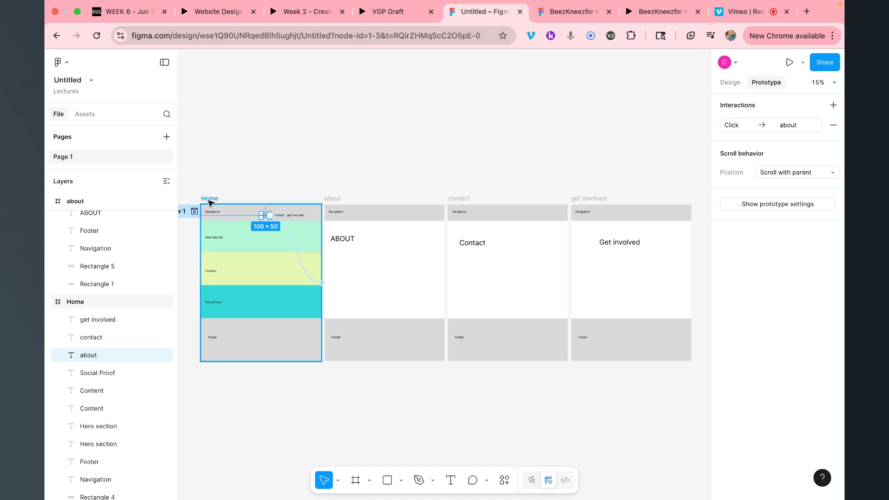
# Preview the prototype, testing the about, contact and get involved links, then return to the design file
pyautogui.click(790, 62)
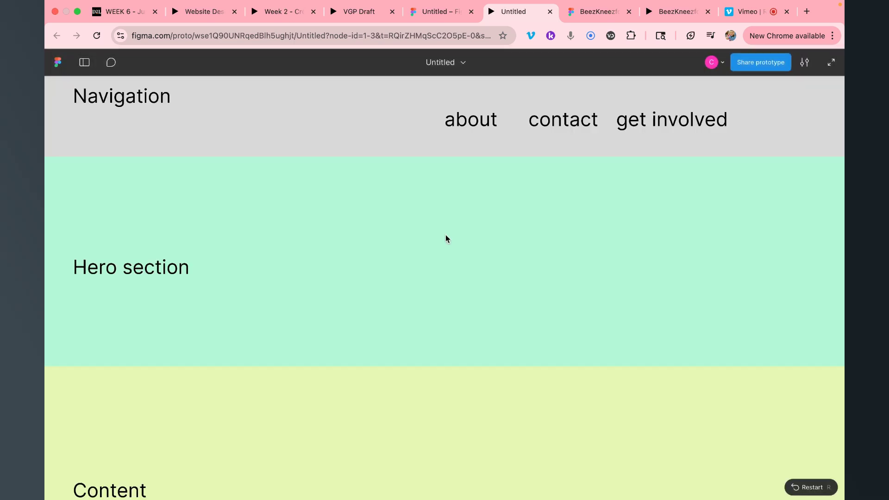
pyautogui.click(474, 131)
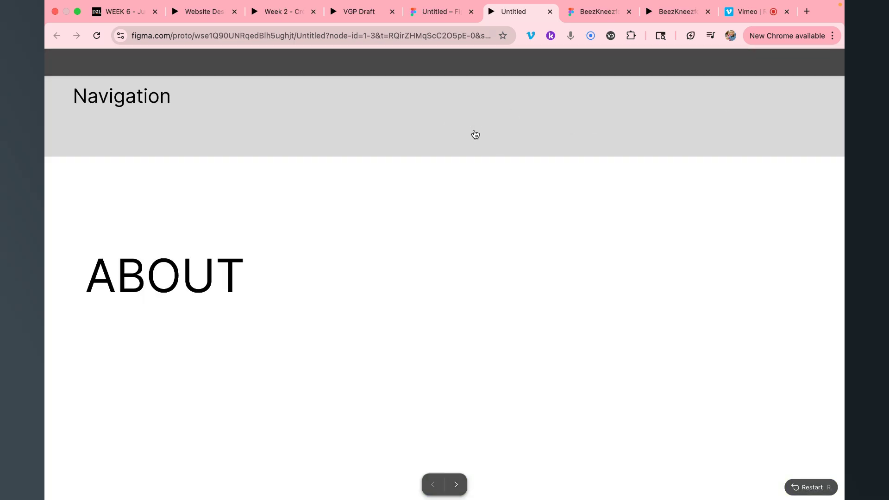
pyautogui.click(56, 36)
pyautogui.click(547, 132)
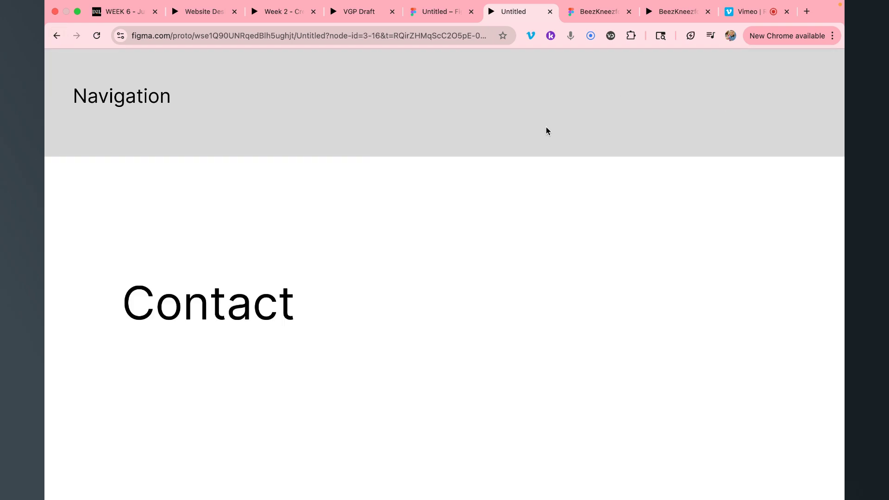
pyautogui.click(56, 36)
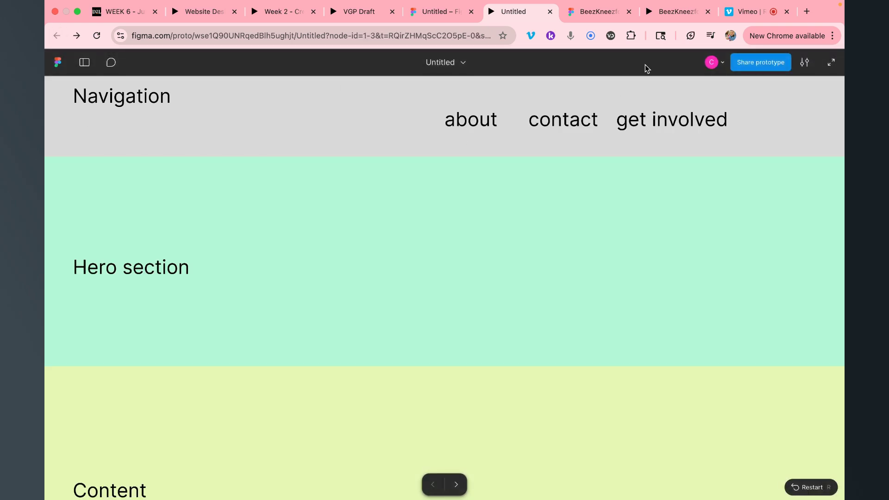
pyautogui.click(644, 131)
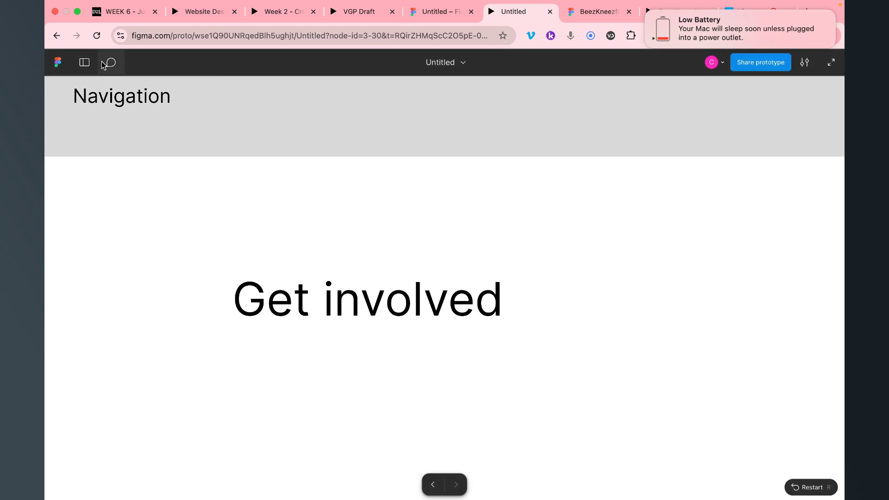
pyautogui.click(56, 35)
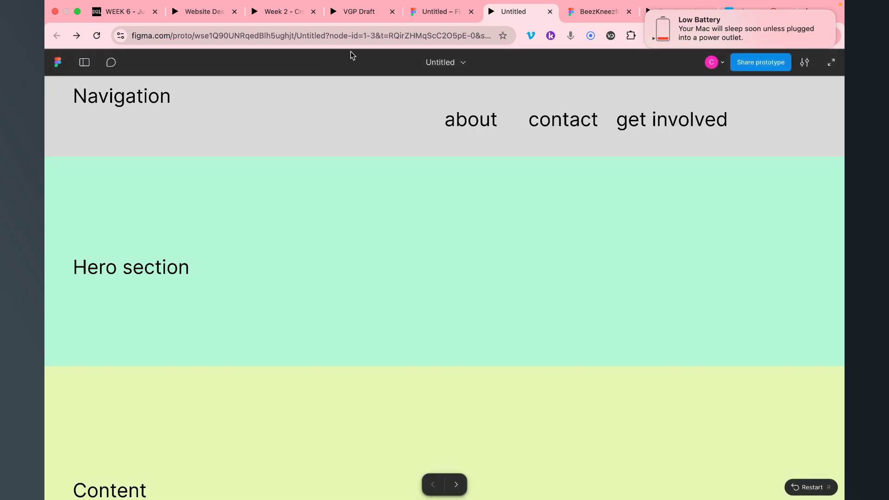
pyautogui.click(437, 11)
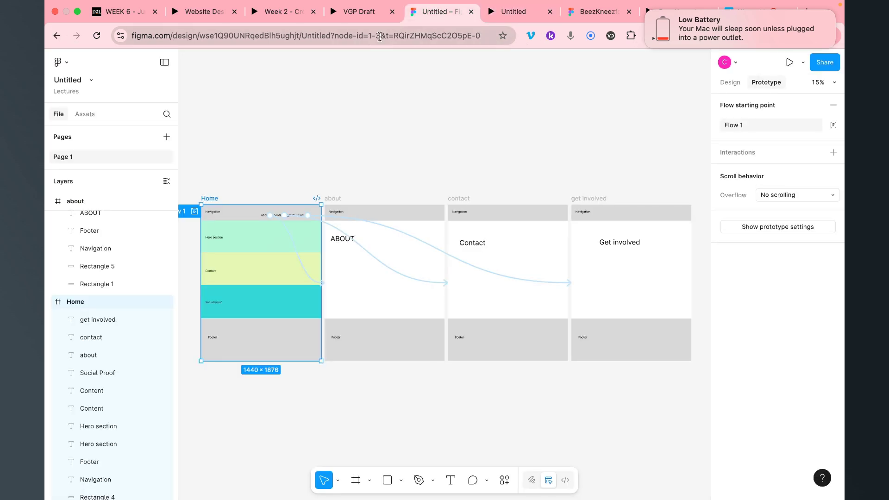
# Select Home's navigation bar layers and delete the about page's old Navigation label and grey bar
pyautogui.click(731, 82)
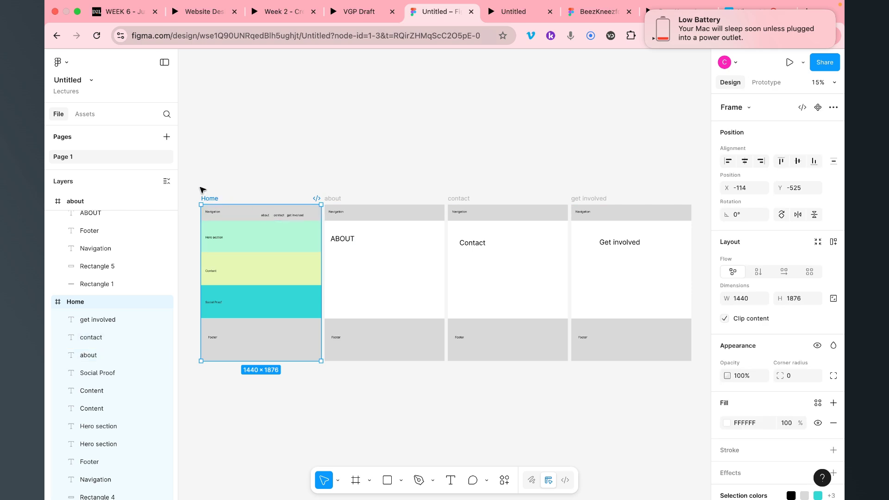
pyautogui.moveTo(201, 188); pyautogui.dragTo(304, 218)
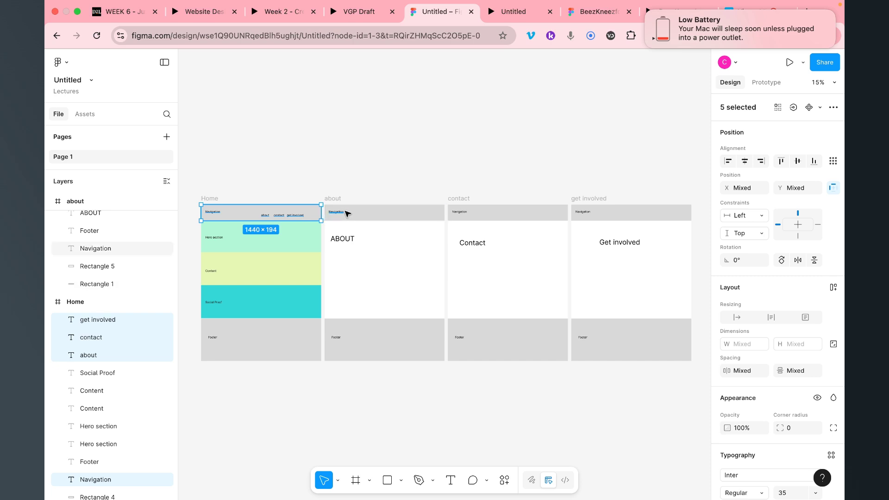
pyautogui.click(338, 212)
pyautogui.click(364, 214)
pyautogui.hotkey('shift', 'Return')
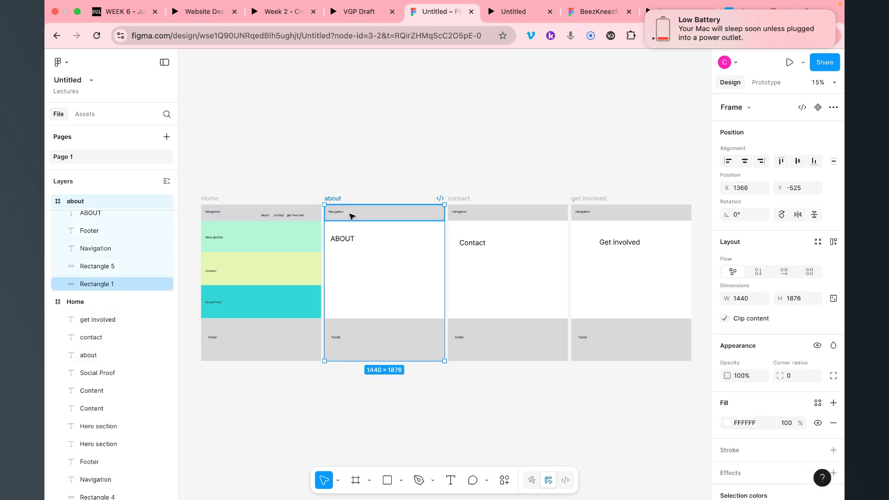
pyautogui.click(341, 214)
pyautogui.press('Delete')
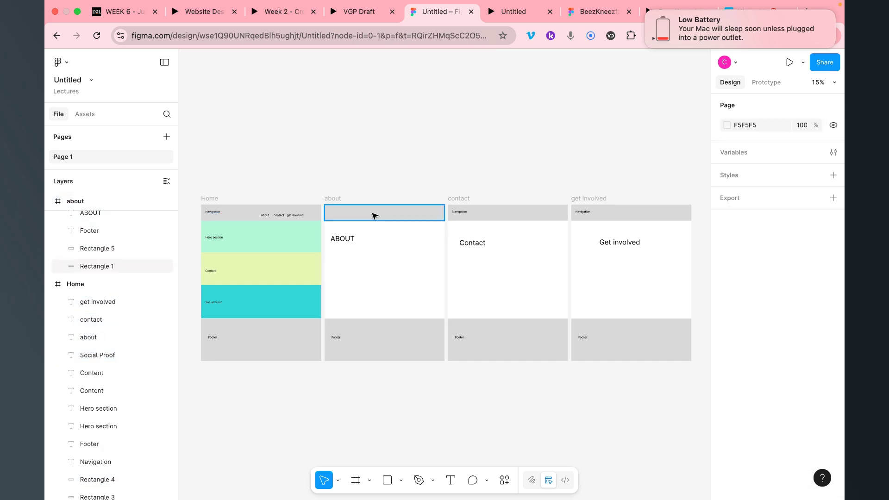
pyautogui.click(373, 214)
pyautogui.press('Delete')
# Delete the old Navigation labels and grey bars on the contact and get involved pages
pyautogui.click(461, 213)
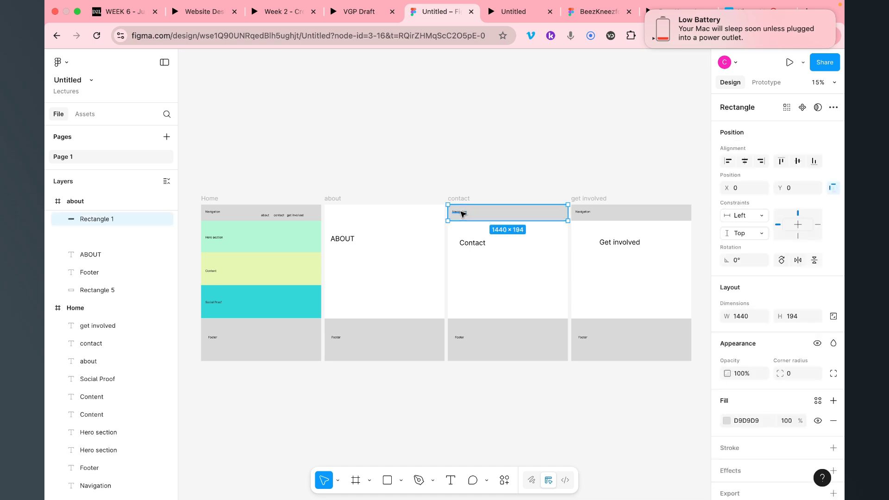
pyautogui.click(459, 212)
pyautogui.press('Delete')
pyautogui.click(496, 217)
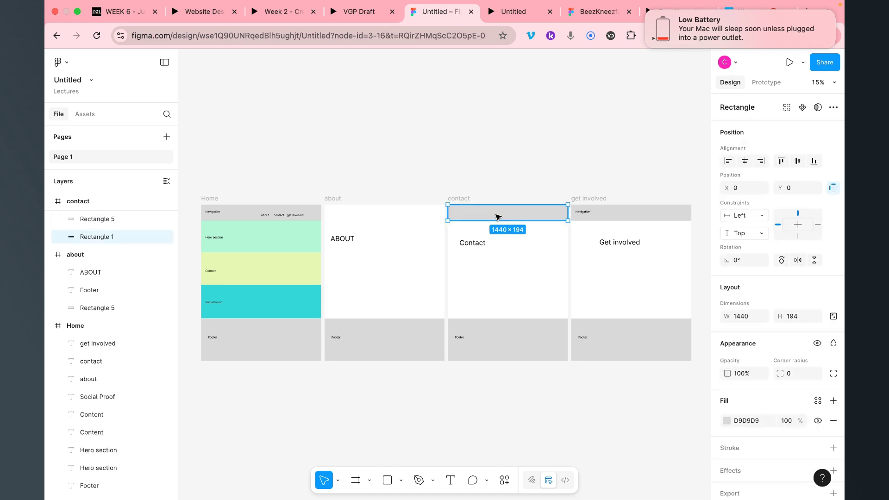
pyautogui.press('Delete')
pyautogui.click(614, 218)
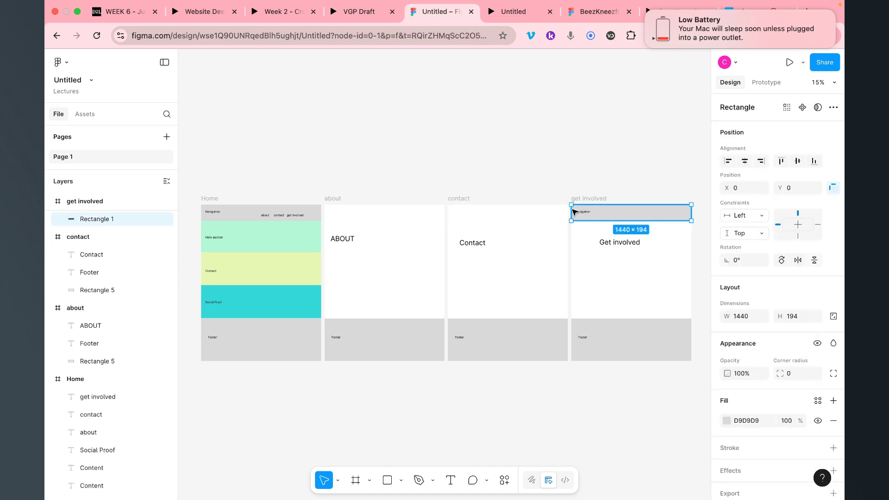
pyautogui.press('Delete')
pyautogui.click(582, 212)
pyautogui.press('Delete')
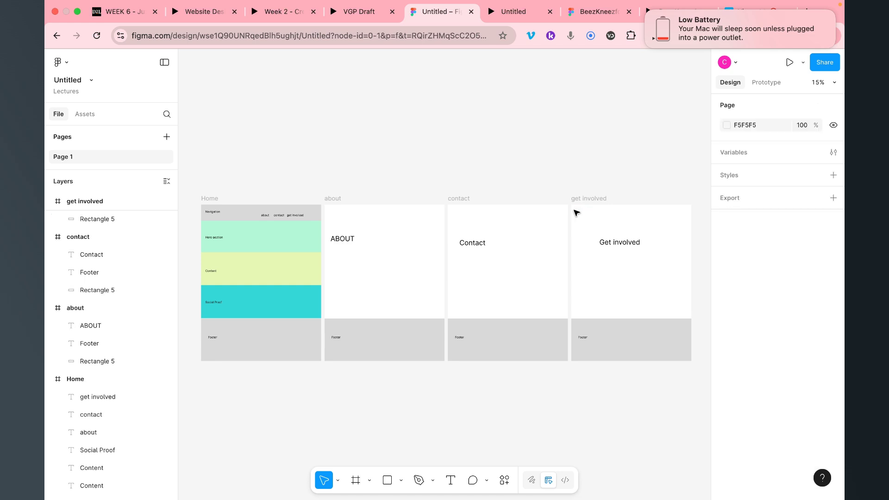
# Paste copies of Home's navigation bar atop the about, contact and get involved frames
pyautogui.press('super+v')
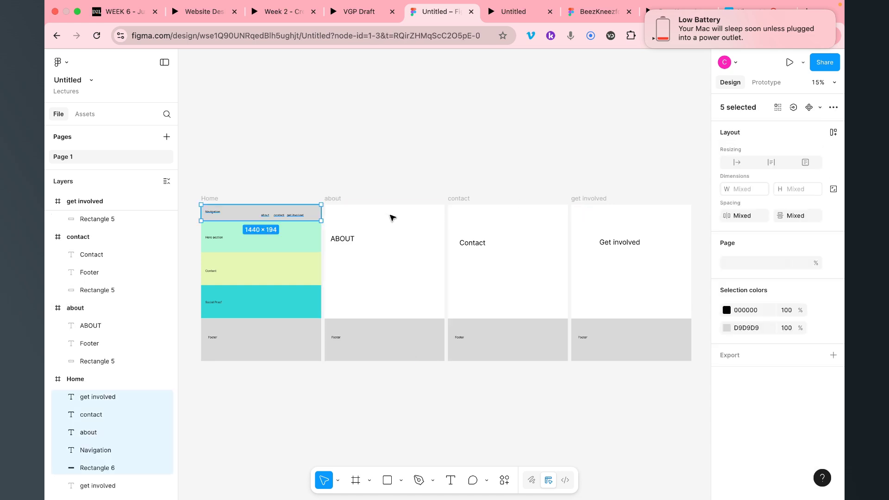
pyautogui.moveTo(266, 212); pyautogui.dragTo(389, 207)
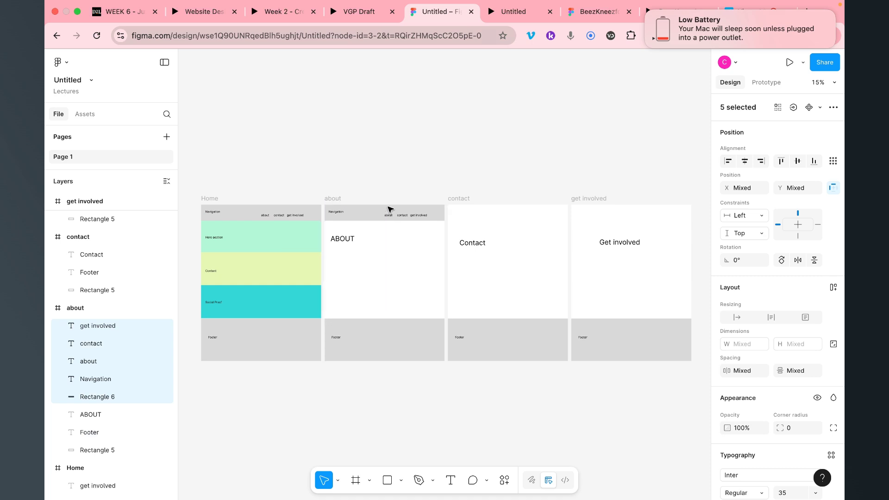
pyautogui.click(489, 225)
pyautogui.press('super+v')
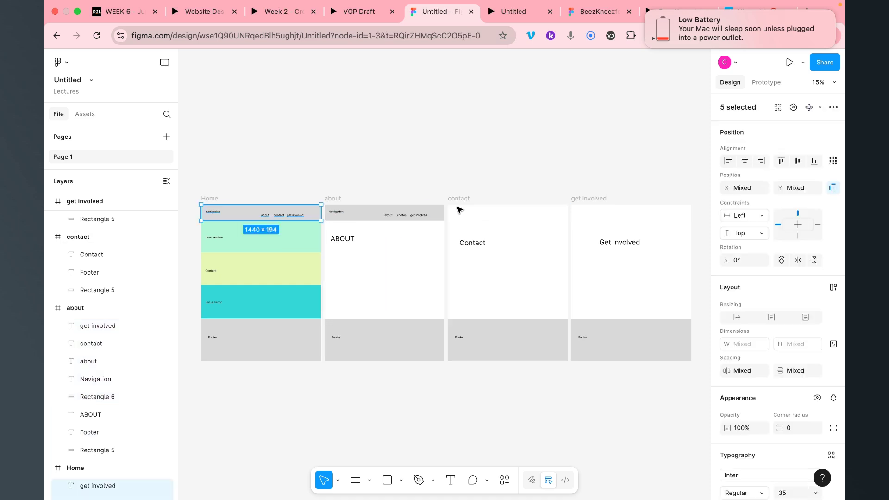
pyautogui.moveTo(239, 214); pyautogui.dragTo(485, 215)
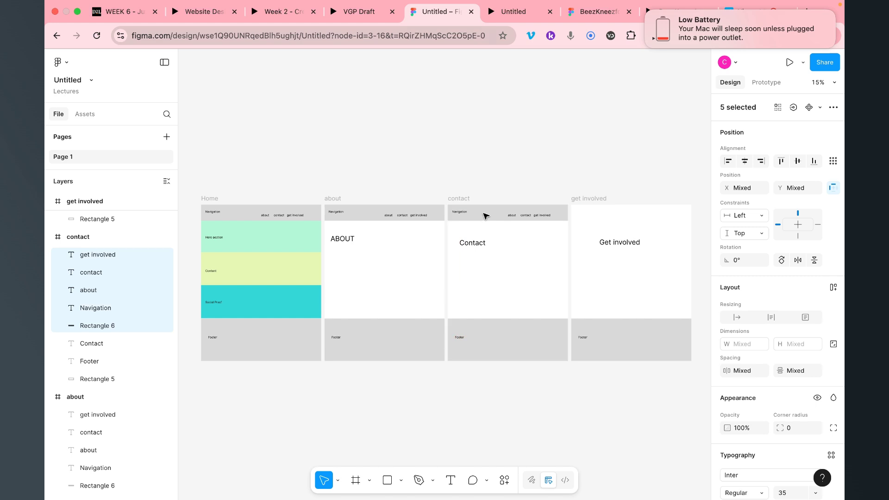
pyautogui.press('super+v')
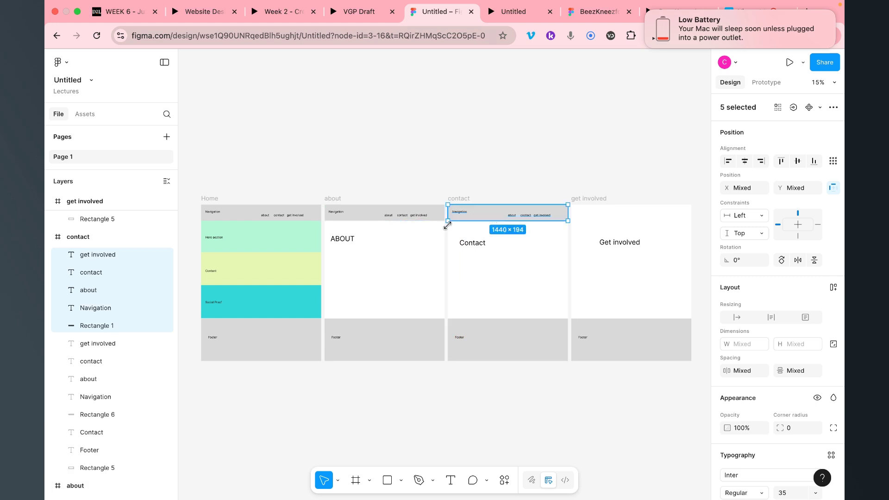
pyautogui.moveTo(254, 215); pyautogui.dragTo(625, 211)
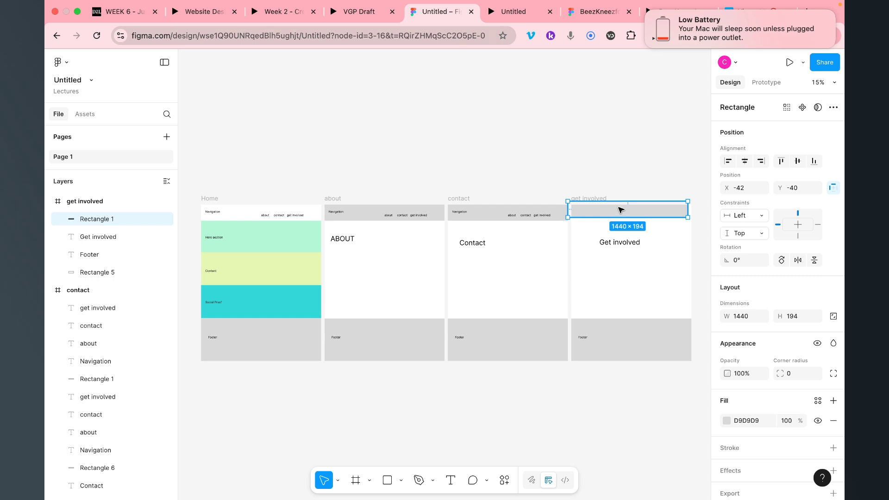
pyautogui.press('super+z')
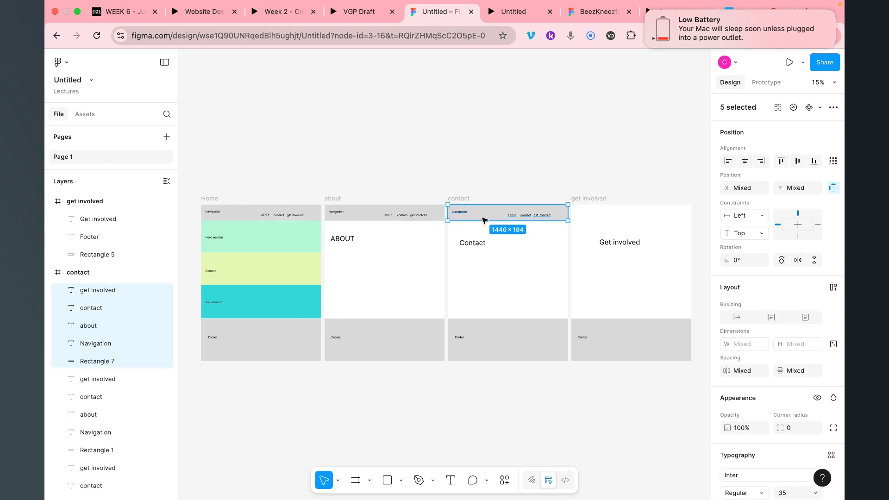
pyautogui.moveTo(485, 221); pyautogui.dragTo(610, 216)
# In prototype mode, inspect the about page's existing nav label interactions
pyautogui.click(586, 134)
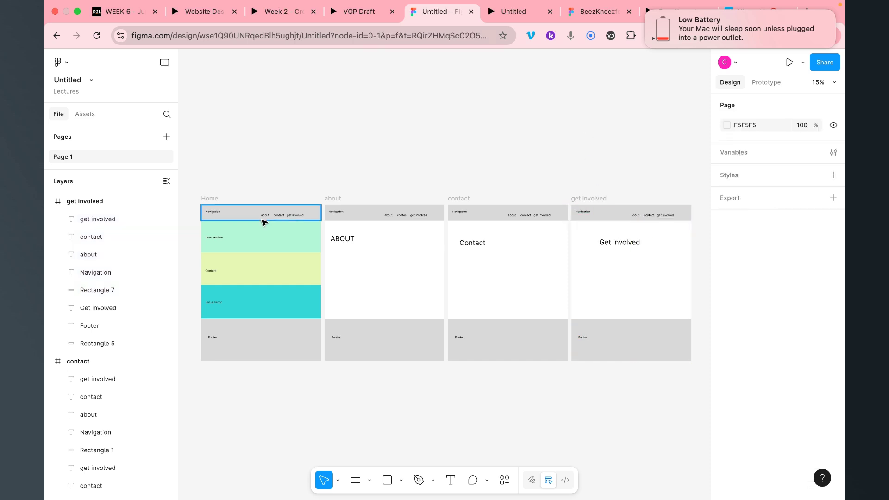
pyautogui.click(214, 198)
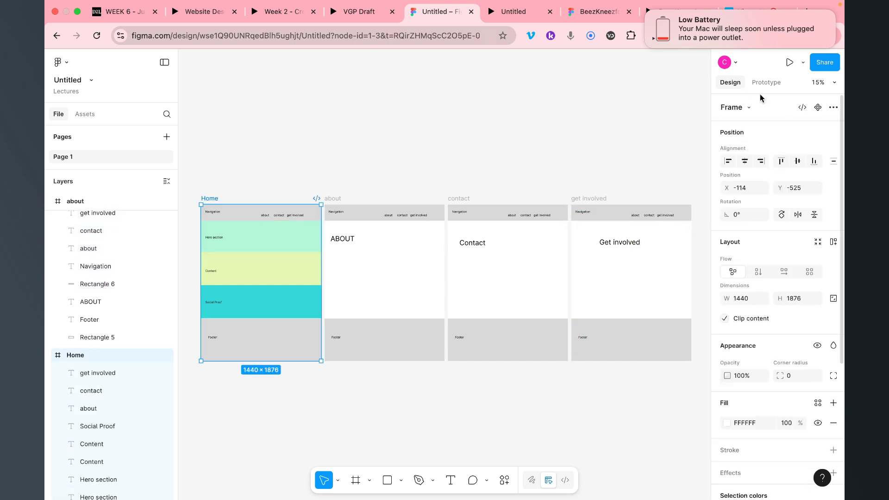
pyautogui.click(767, 83)
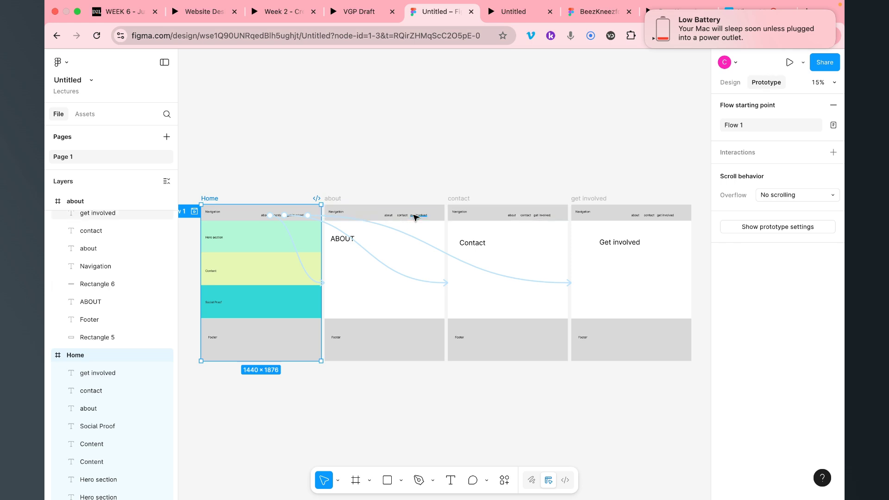
pyautogui.click(415, 216)
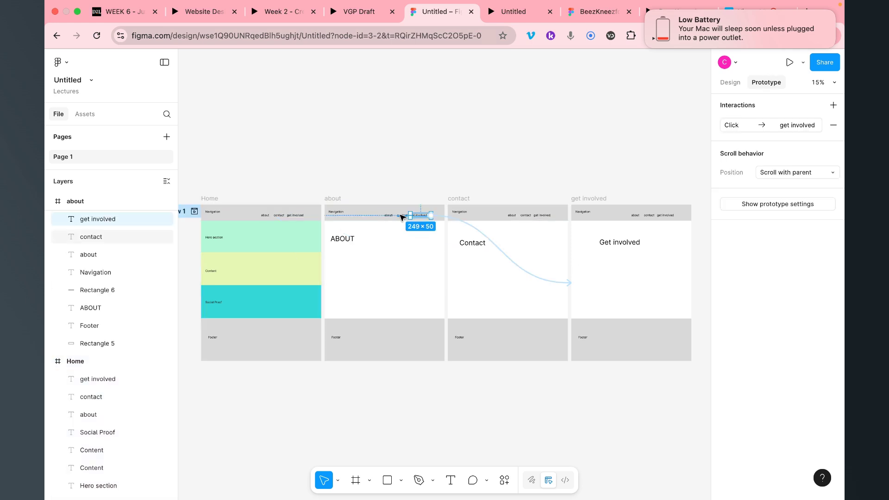
pyautogui.click(401, 216)
pyautogui.click(387, 216)
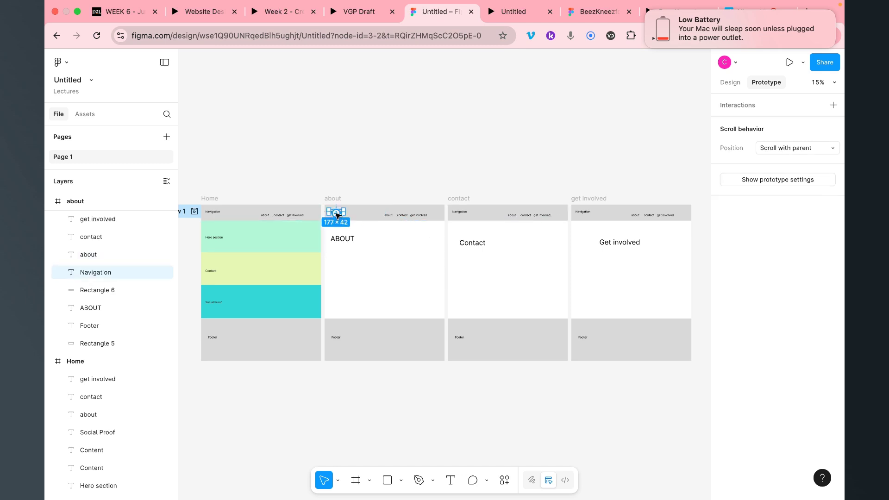
# Connect the Navigation labels on about, contact and get involved to the Home frame
pyautogui.moveTo(337, 214); pyautogui.dragTo(278, 240)
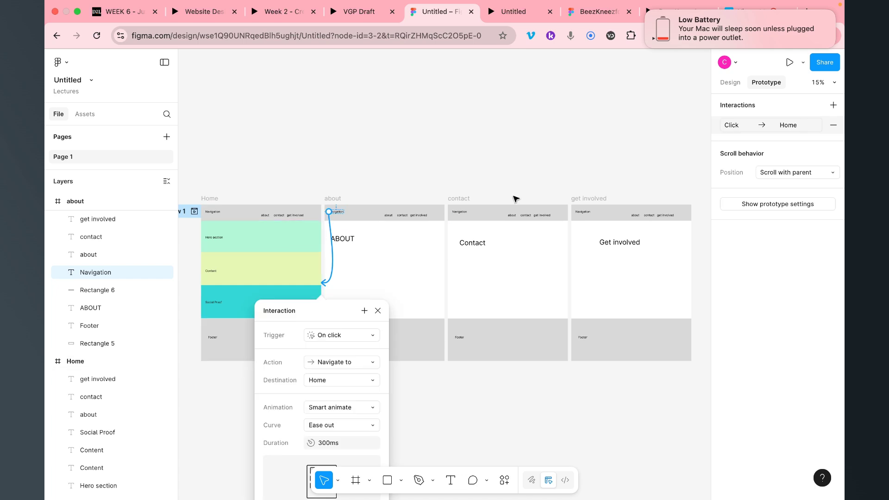
pyautogui.click(460, 212)
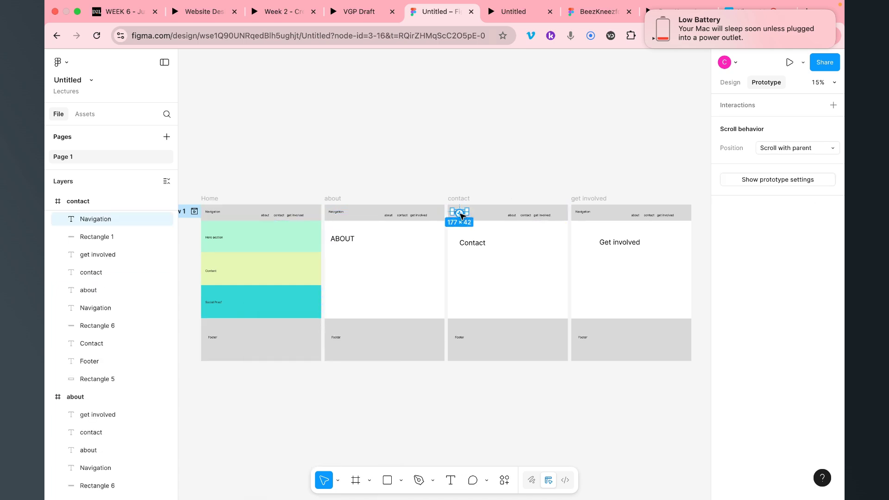
pyautogui.moveTo(458, 211); pyautogui.dragTo(284, 244)
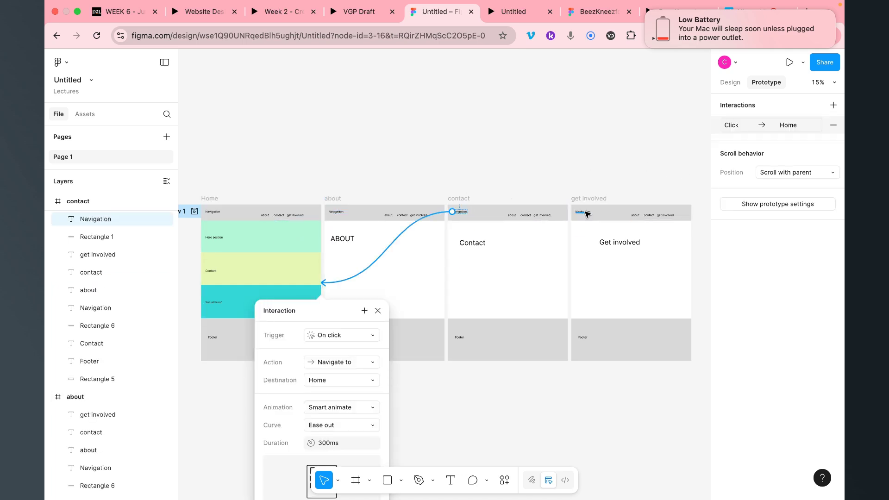
pyautogui.click(591, 216)
pyautogui.moveTo(582, 213); pyautogui.dragTo(288, 253)
pyautogui.click(513, 124)
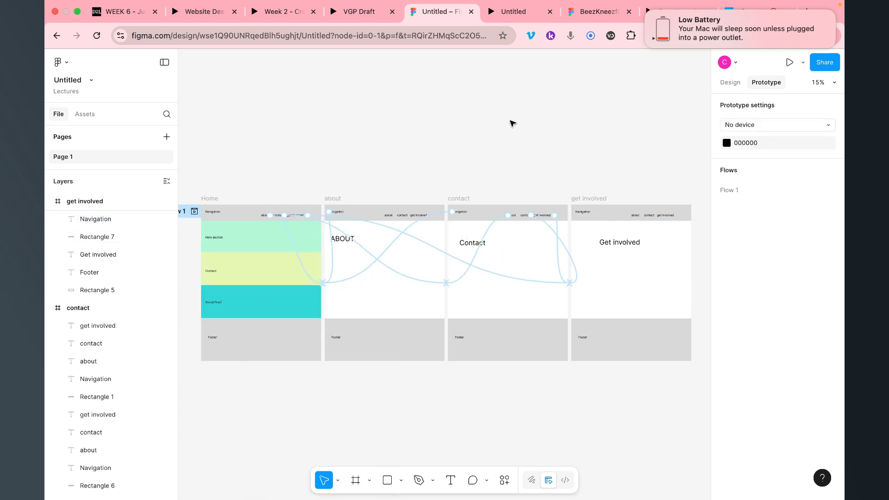
pyautogui.click(730, 82)
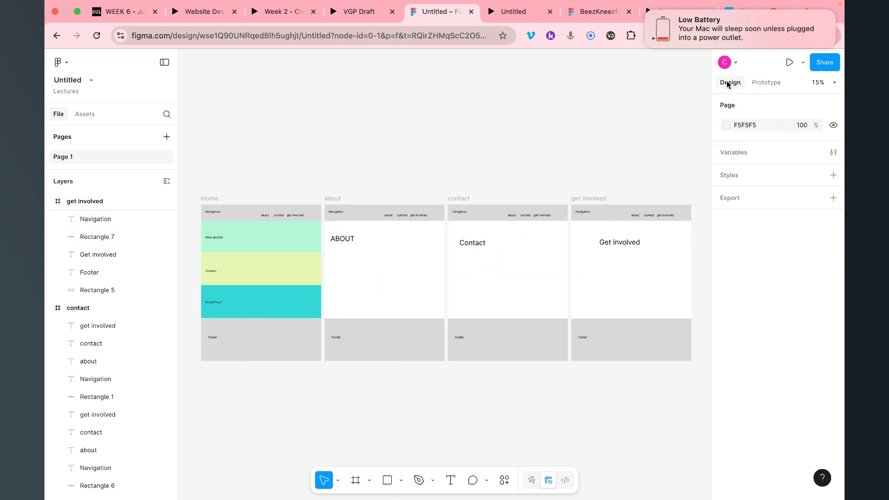
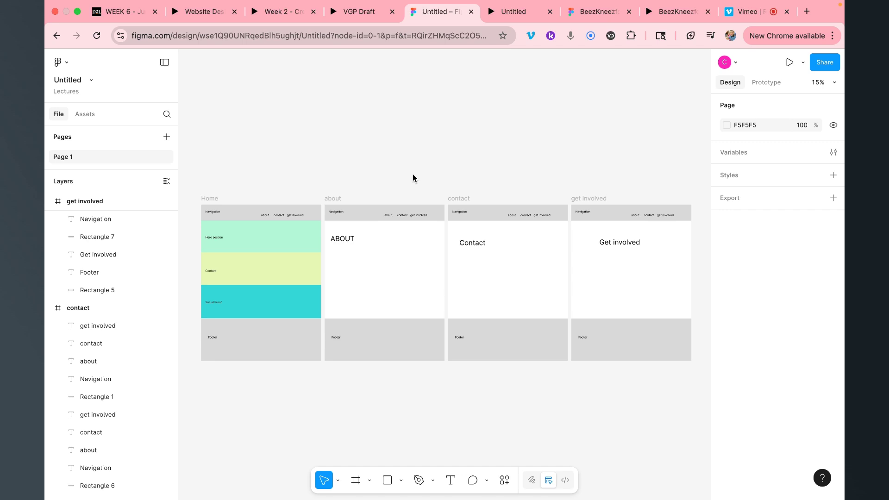
# Switch to the BeezKneez example design file
pyautogui.click(597, 11)
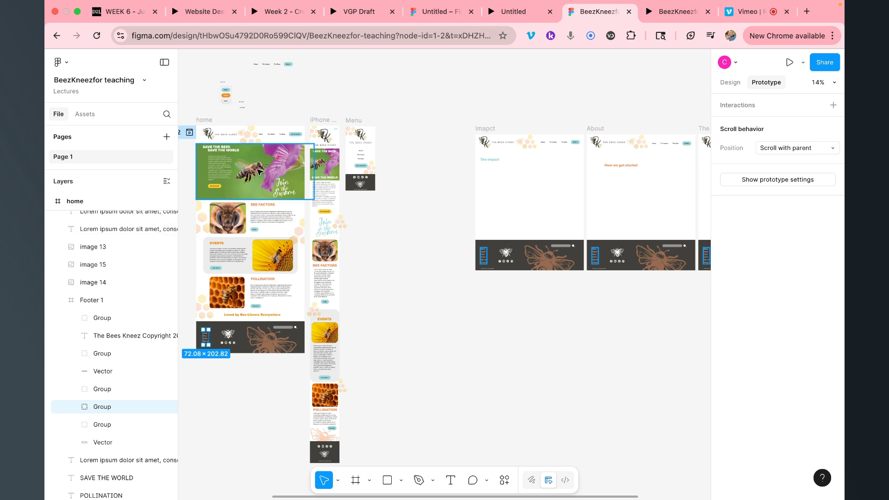
# Rename the home frame's Flow 2 to Desktop and move the iPhone 16 - 1 frame below home
pyautogui.hscroll(3, 297, 232)
pyautogui.hscroll(-5, 261, 172)
pyautogui.hscroll(-4, 261, 172)
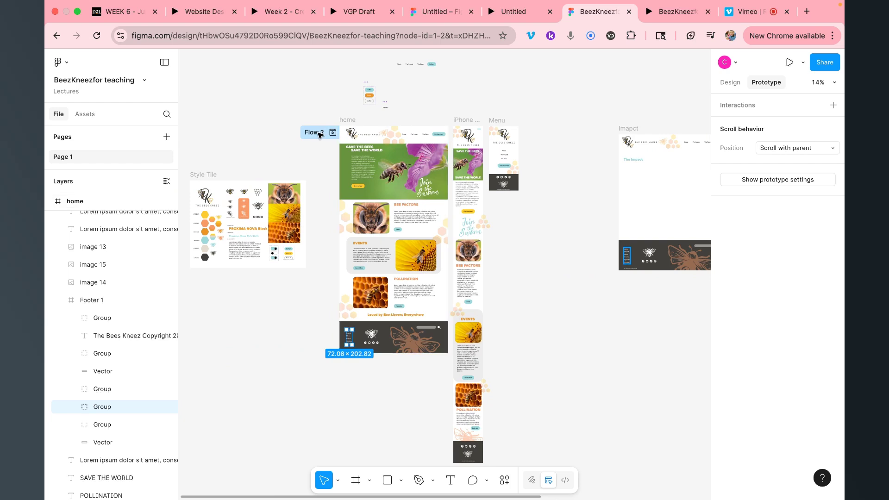
pyautogui.doubleClick(316, 133)
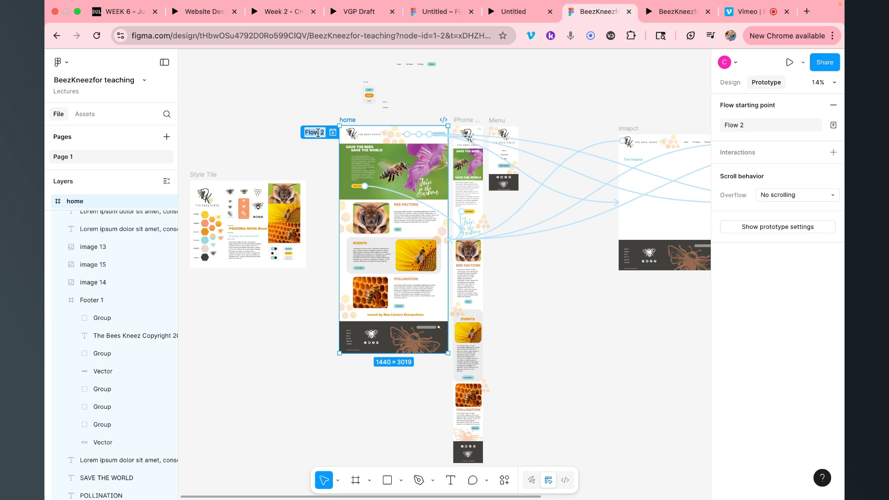
pyautogui.write('Desktop')
pyautogui.click(276, 114)
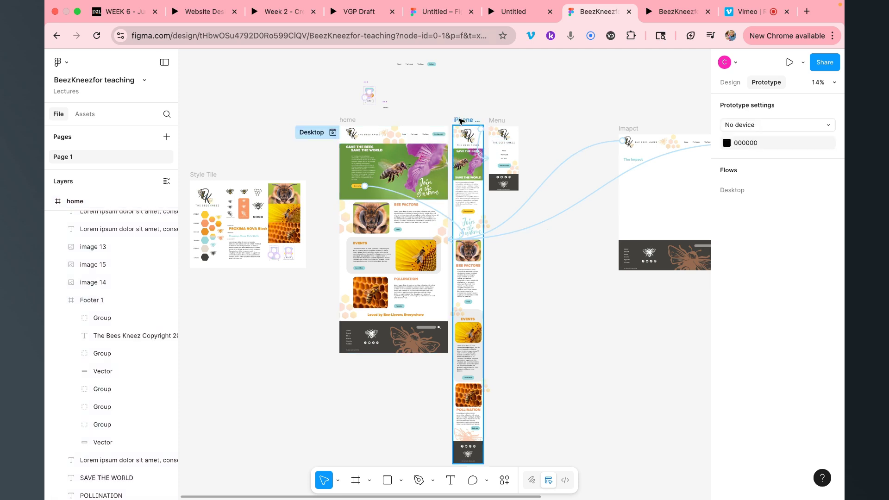
pyautogui.moveTo(460, 120); pyautogui.dragTo(349, 370)
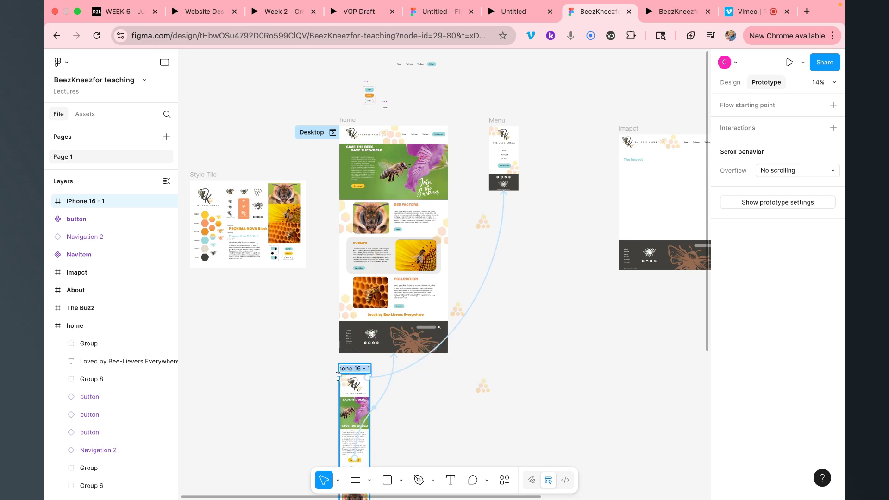
# Make the iPhone 16 - 1 frame a flow starting point named Iphone, then present the prototype
pyautogui.press('Escape')
pyautogui.click(354, 374)
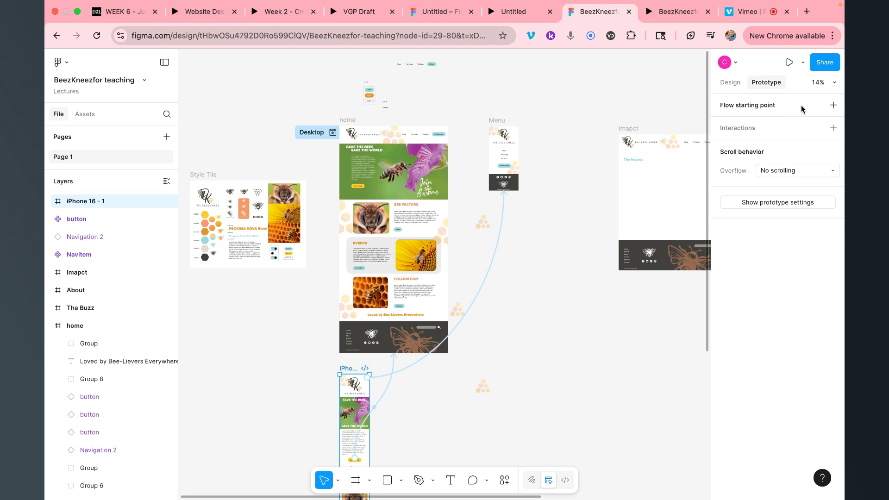
pyautogui.click(834, 105)
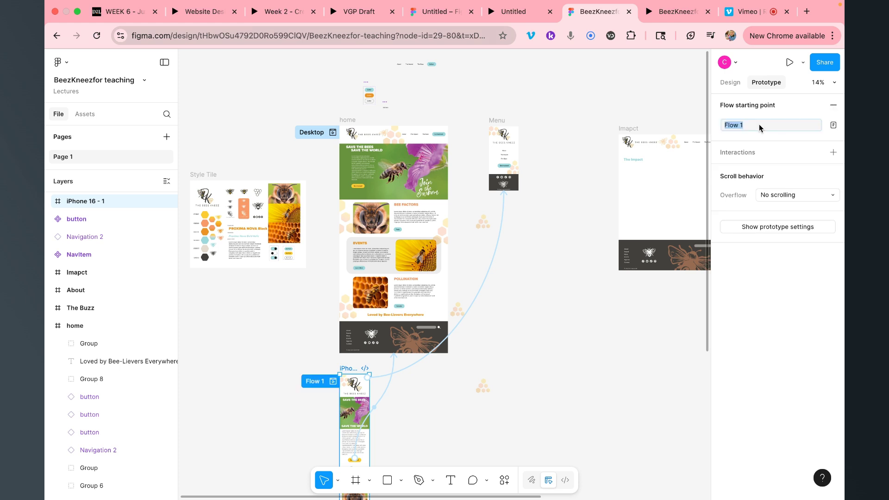
pyautogui.write('Iphone')
pyautogui.press('Return')
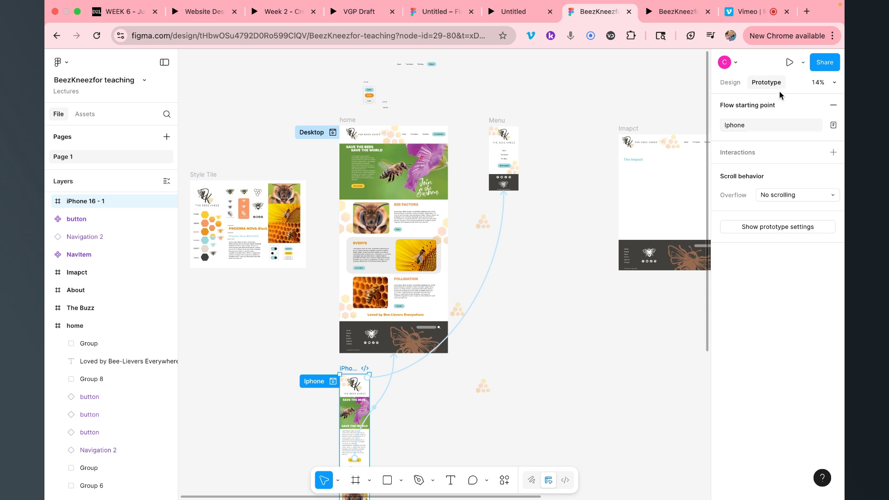
pyautogui.click(790, 63)
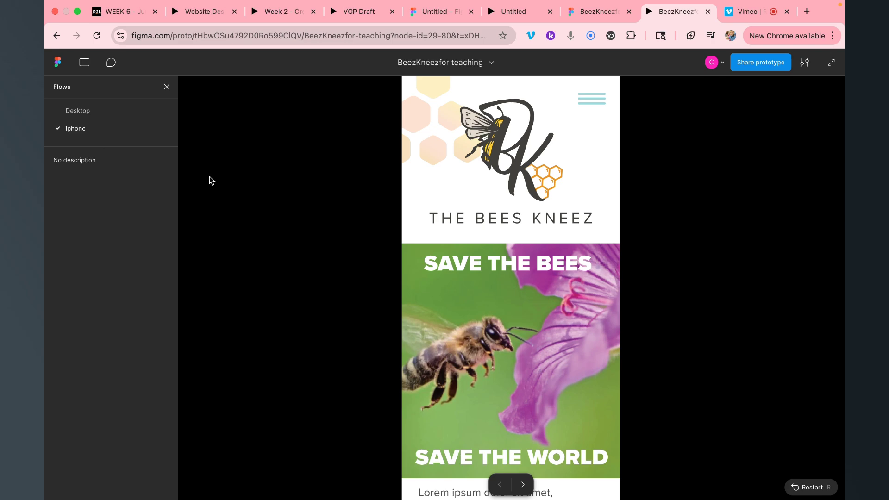
# Preview the Iphone flow, switch to the Desktop flow, then return to the BeezKneez design file
pyautogui.scroll(-20, 540, 267)
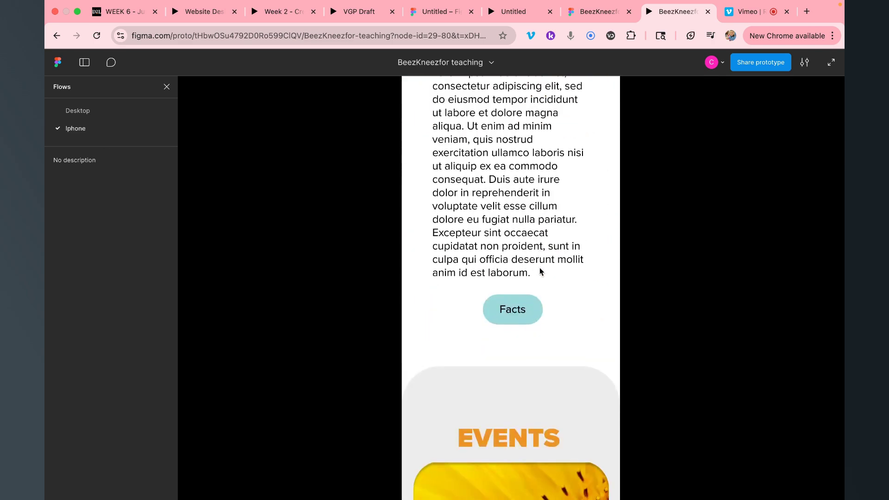
pyautogui.scroll(20, 540, 268)
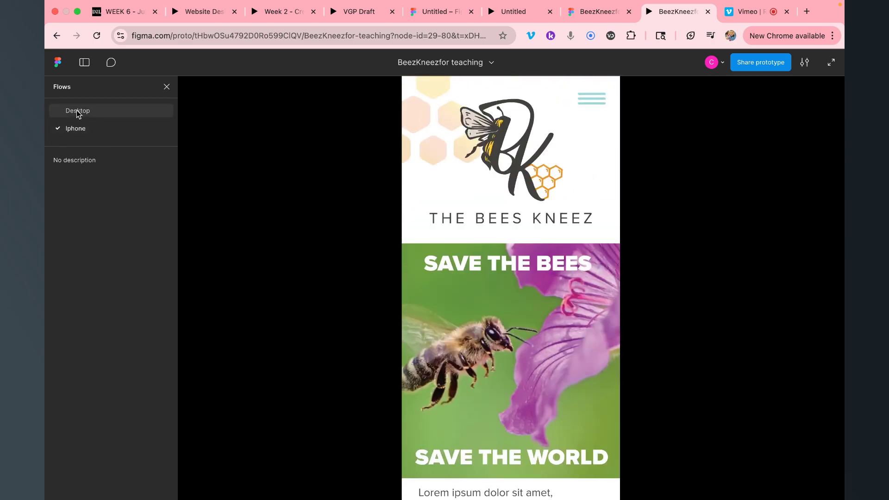
pyautogui.click(76, 111)
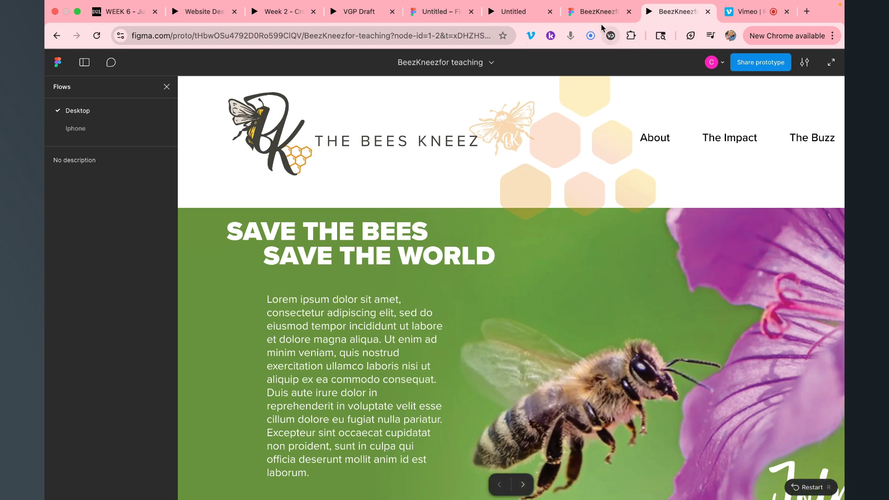
pyautogui.click(597, 11)
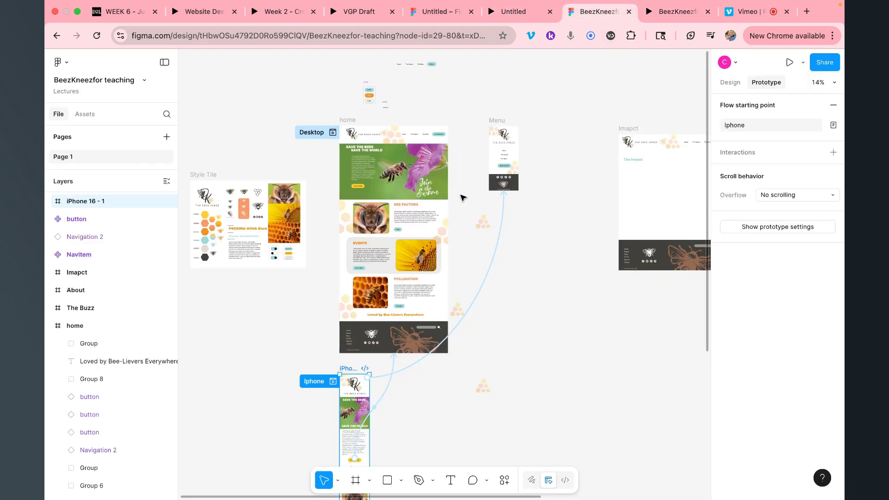
# Select the Imapct frame to show its prototype connections
pyautogui.click(630, 129)
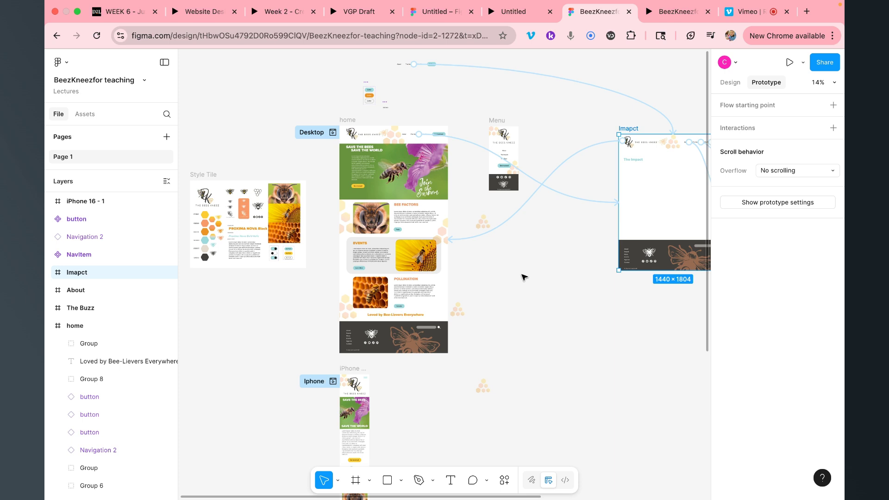
# Back in the untitled wireframe, select the Home frame and collapse its layers
pyautogui.click(443, 16)
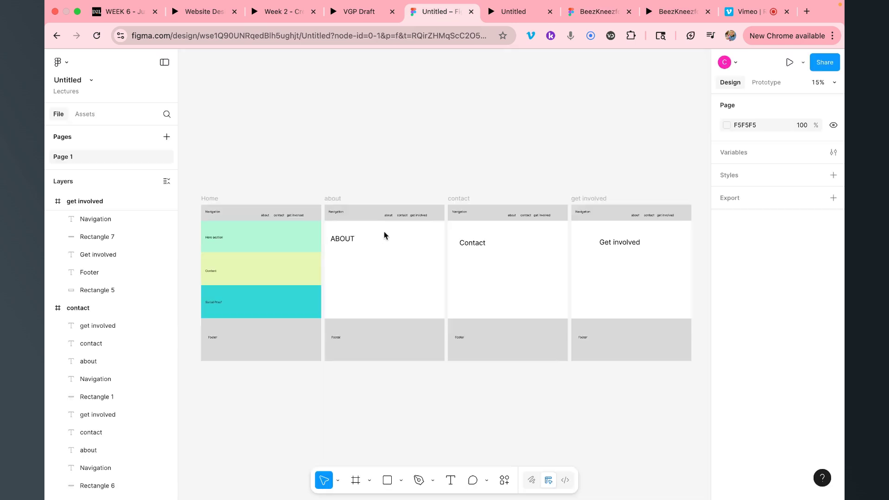
pyautogui.click(214, 199)
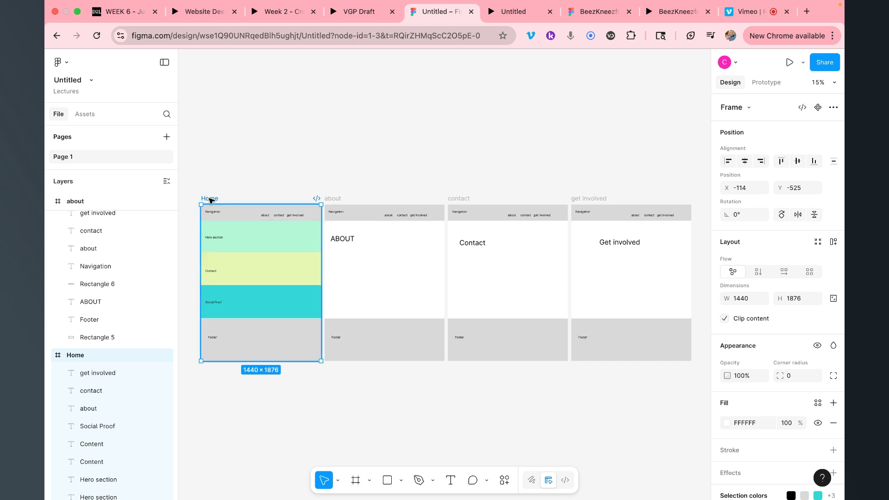
pyautogui.scroll(-5, 118, 291)
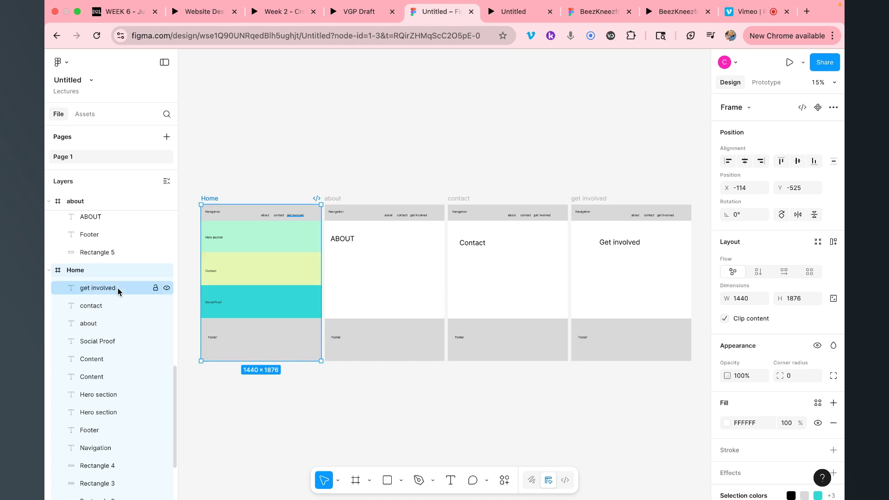
pyautogui.scroll(-1, 118, 291)
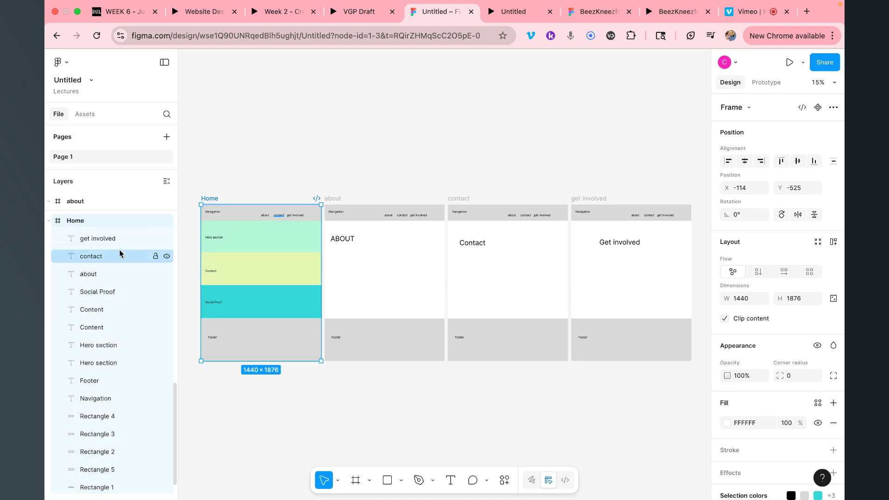
pyautogui.scroll(-1, 98, 313)
pyautogui.scroll(2, 99, 315)
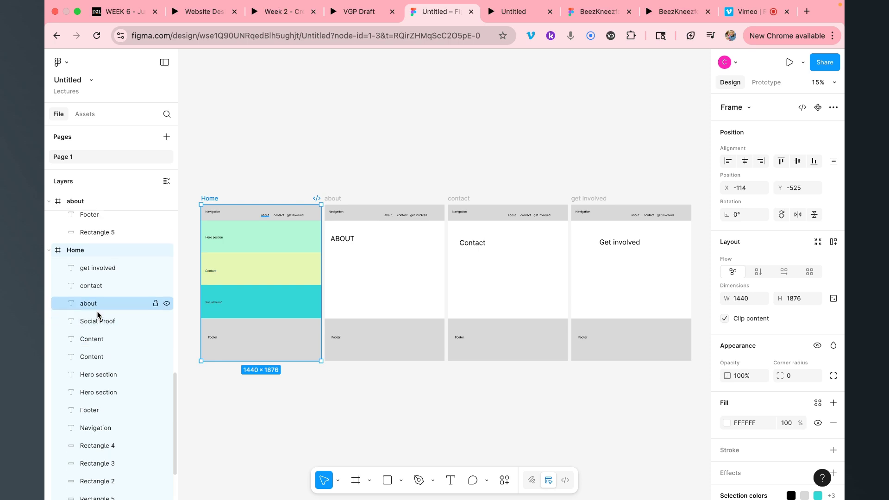
pyautogui.click(49, 251)
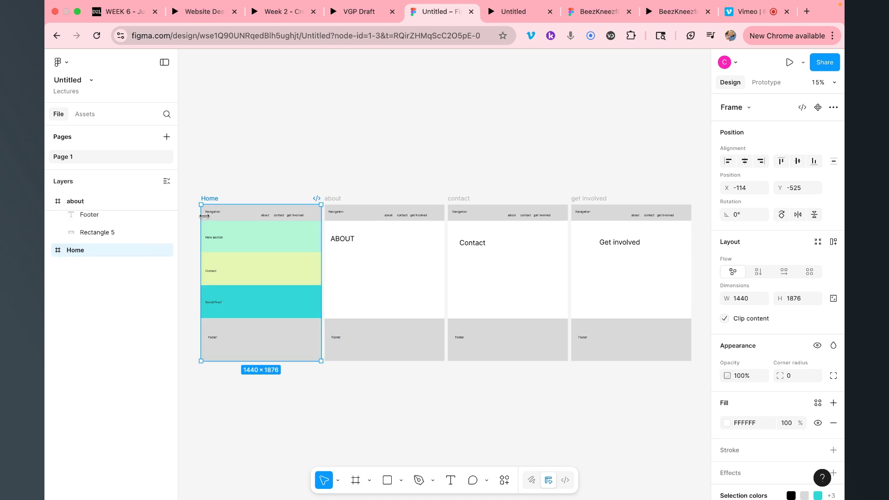
# Collapse the get involved, contact and about frames' layers
pyautogui.scroll(3, 101, 252)
pyautogui.scroll(5, 102, 252)
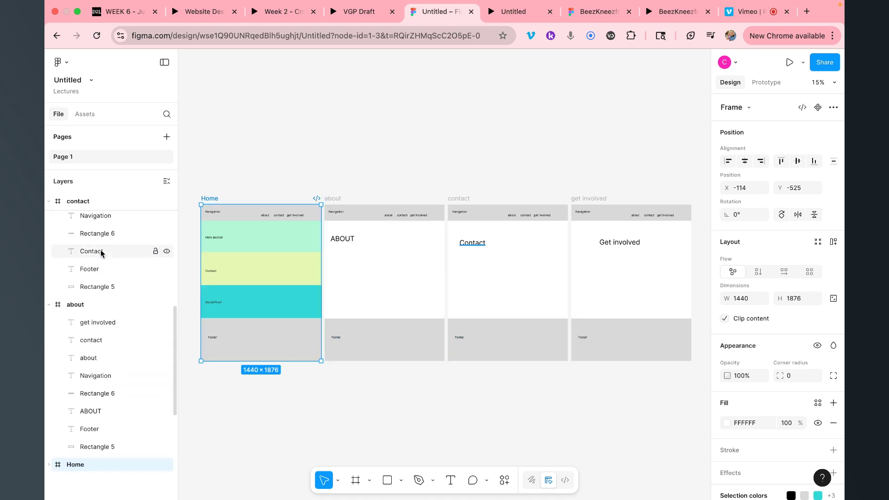
pyautogui.scroll(3, 101, 252)
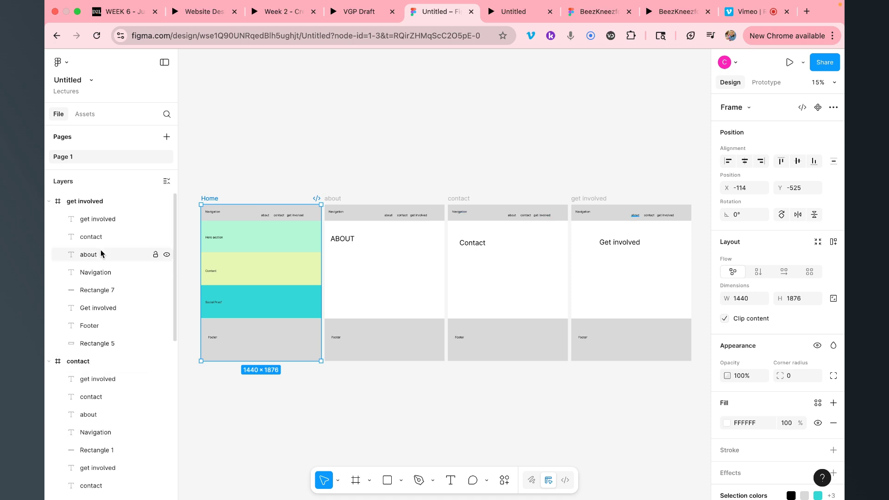
pyautogui.click(49, 201)
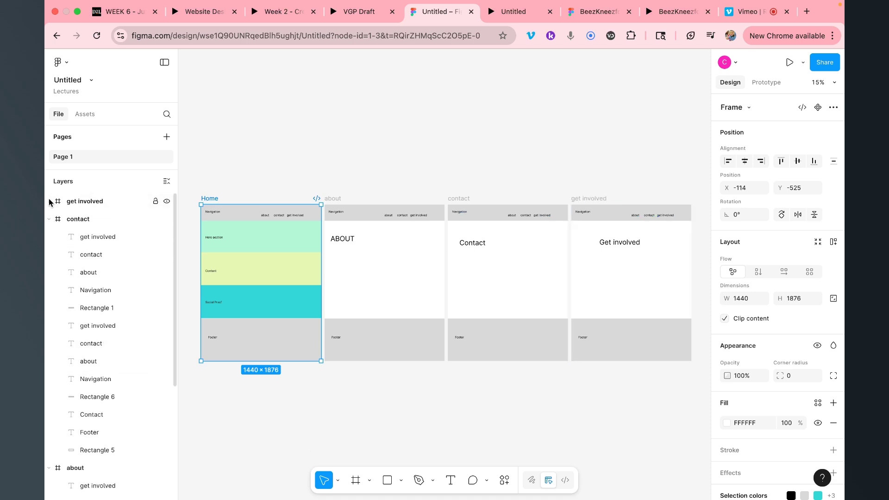
pyautogui.click(49, 219)
pyautogui.click(49, 237)
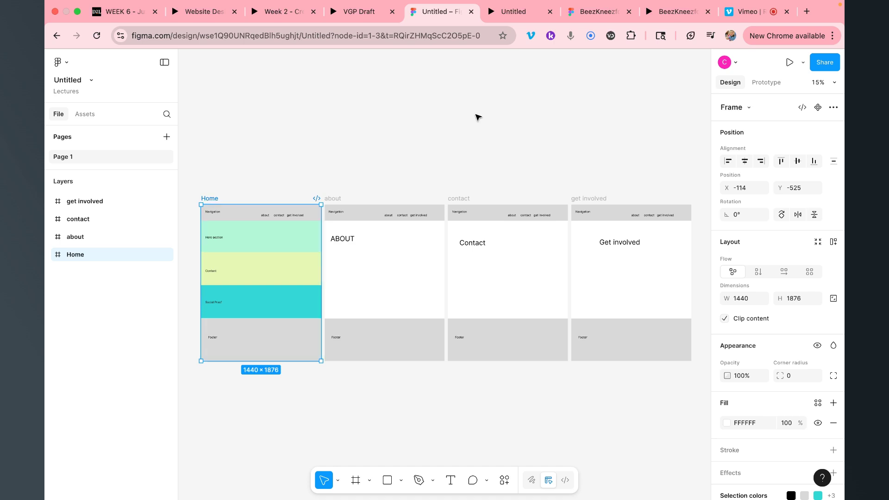
pyautogui.click(786, 62)
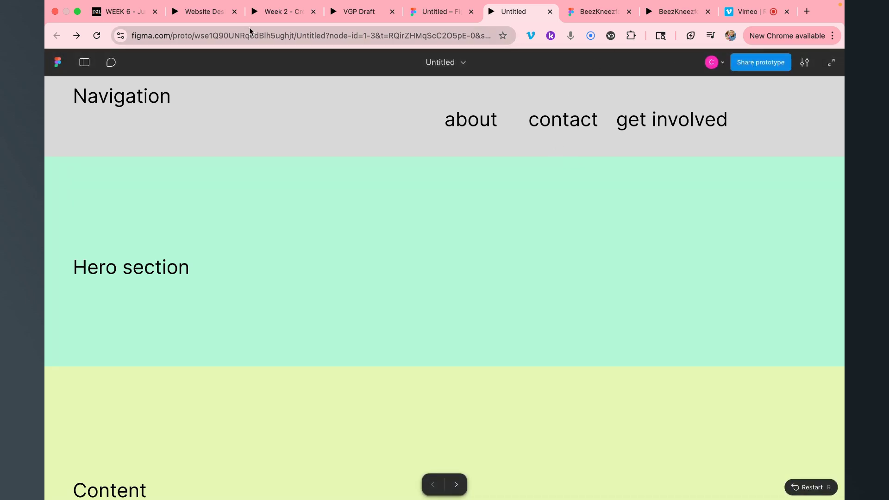
pyautogui.click(436, 14)
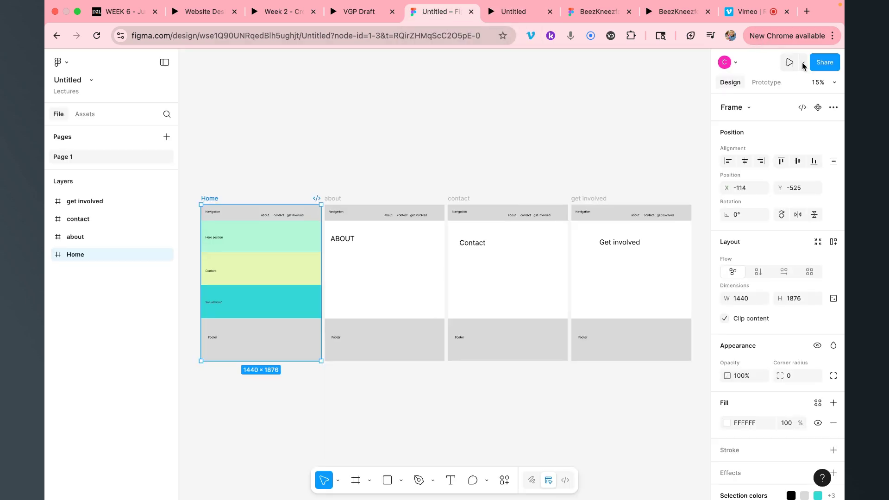
# Copy the Home frame's prototype link from the Share options
pyautogui.click(770, 83)
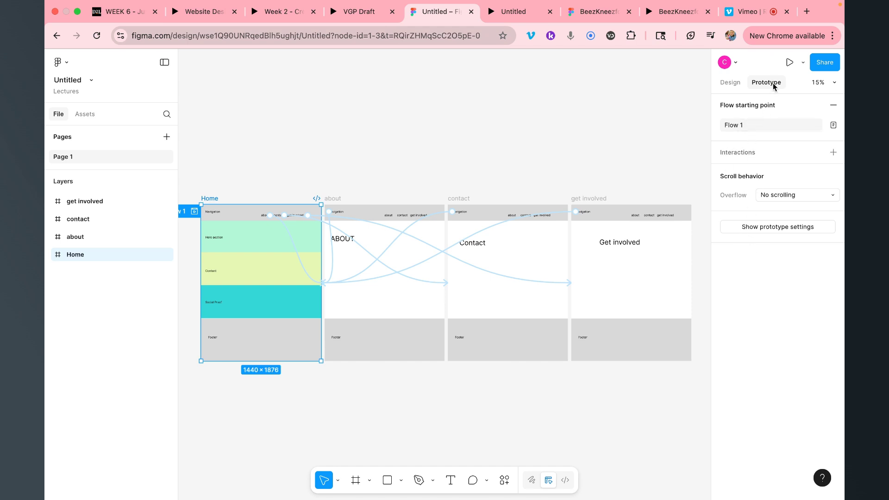
pyautogui.click(803, 63)
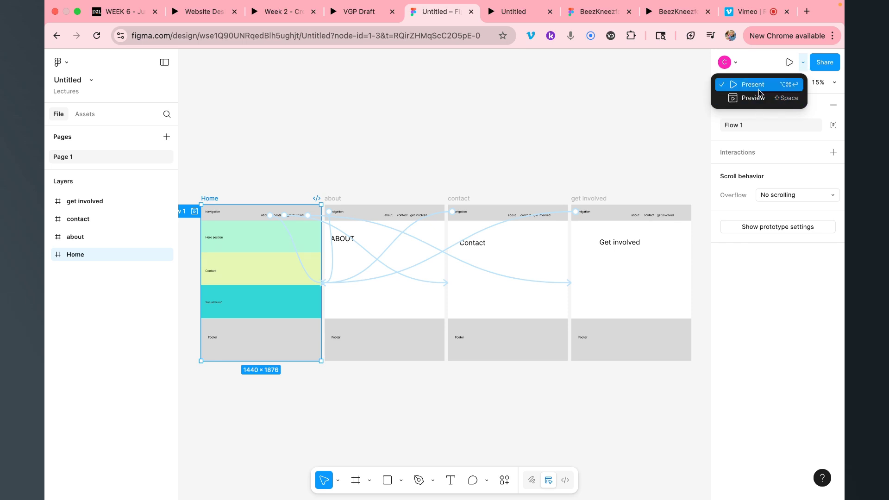
pyautogui.click(827, 64)
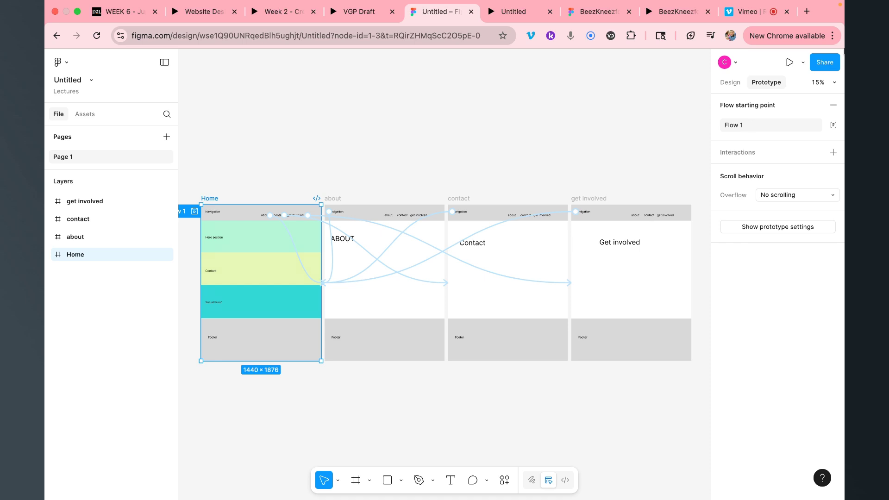
pyautogui.click(819, 63)
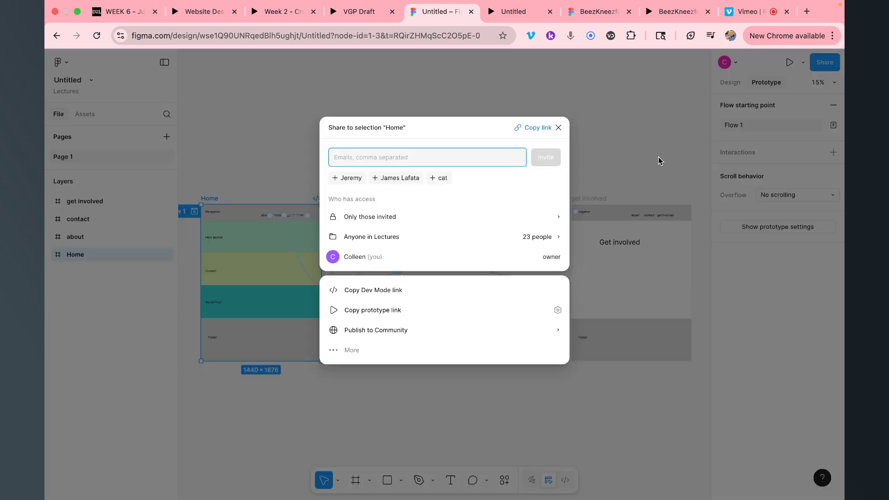
pyautogui.click(376, 310)
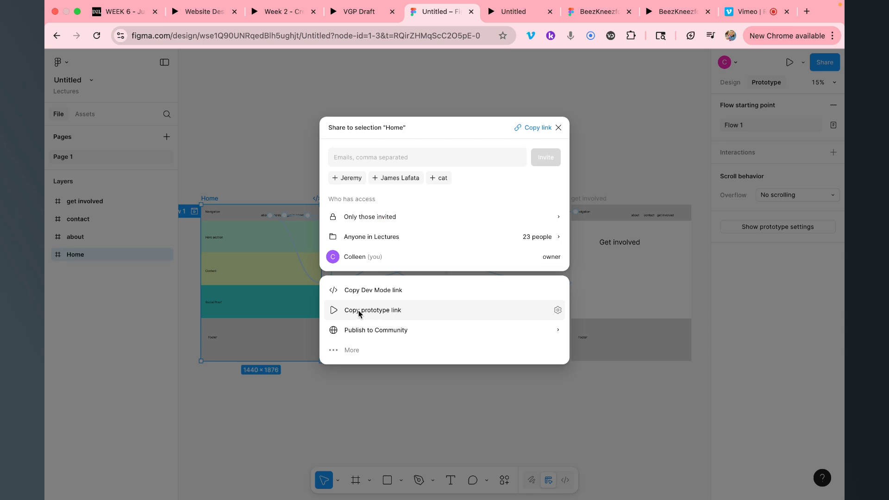
# Paste the copied prototype link into a new browser tab and load it
pyautogui.click(807, 12)
pyautogui.click(407, 36)
pyautogui.press('Return')
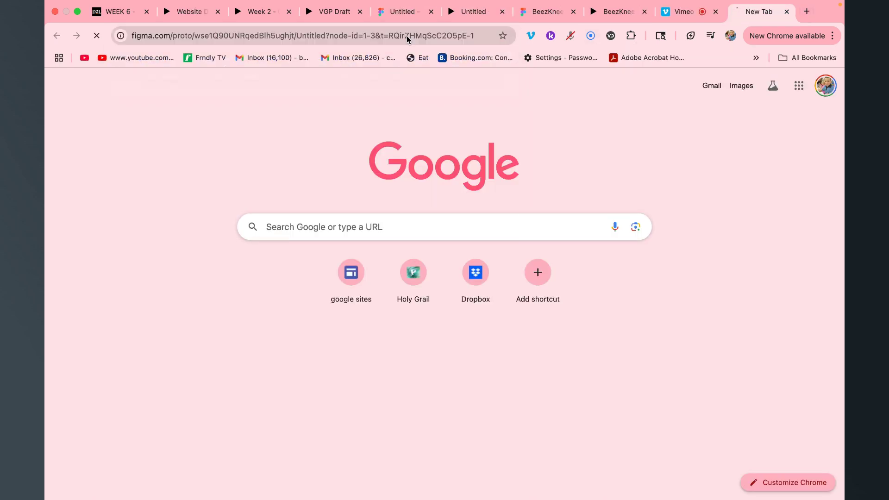